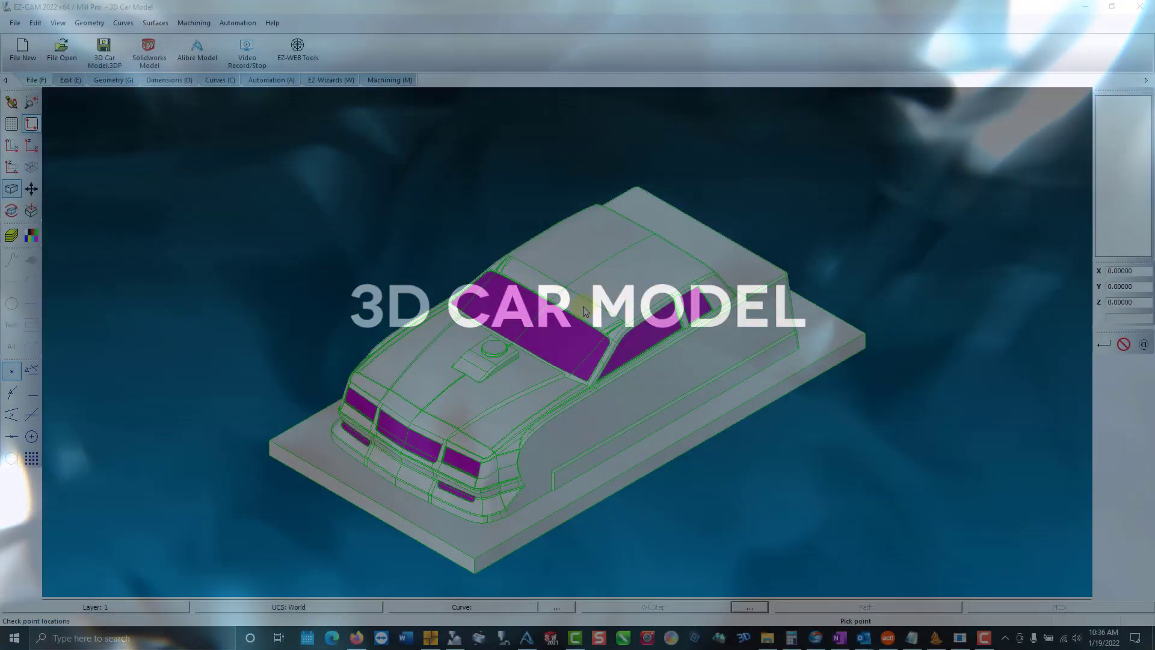
- Drag in the graphics window to spin the shaded car model to a new viewing angle
drag(588, 405, 571, 378)
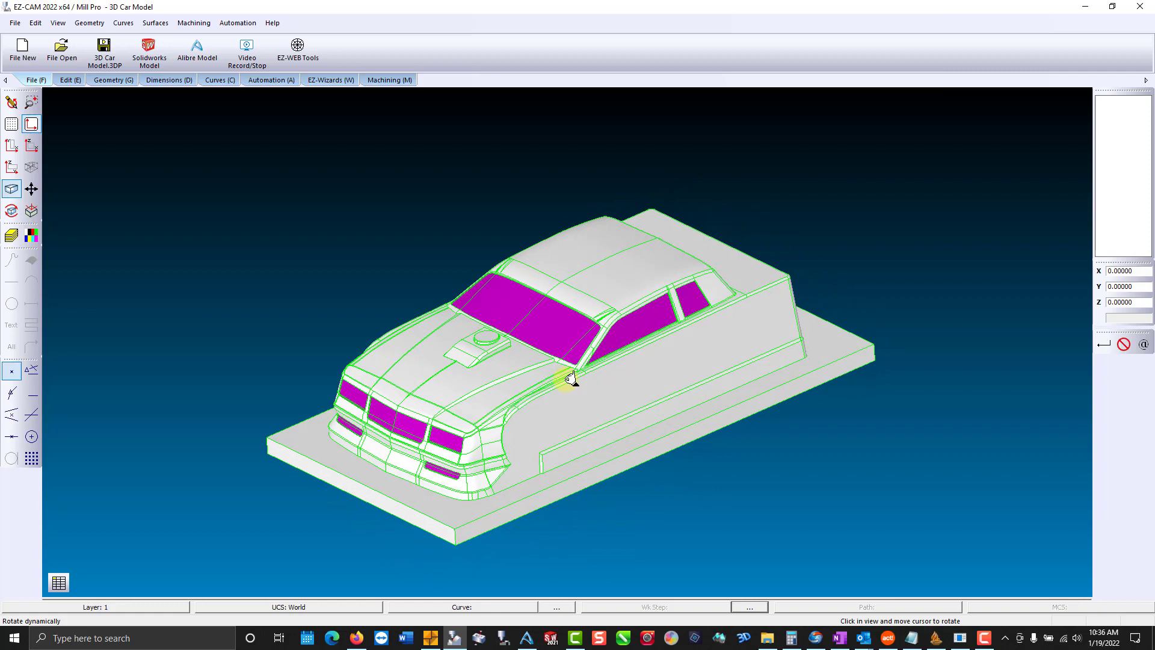
- View the car from the side, then from directly above as a shaded surface
click(20, 189)
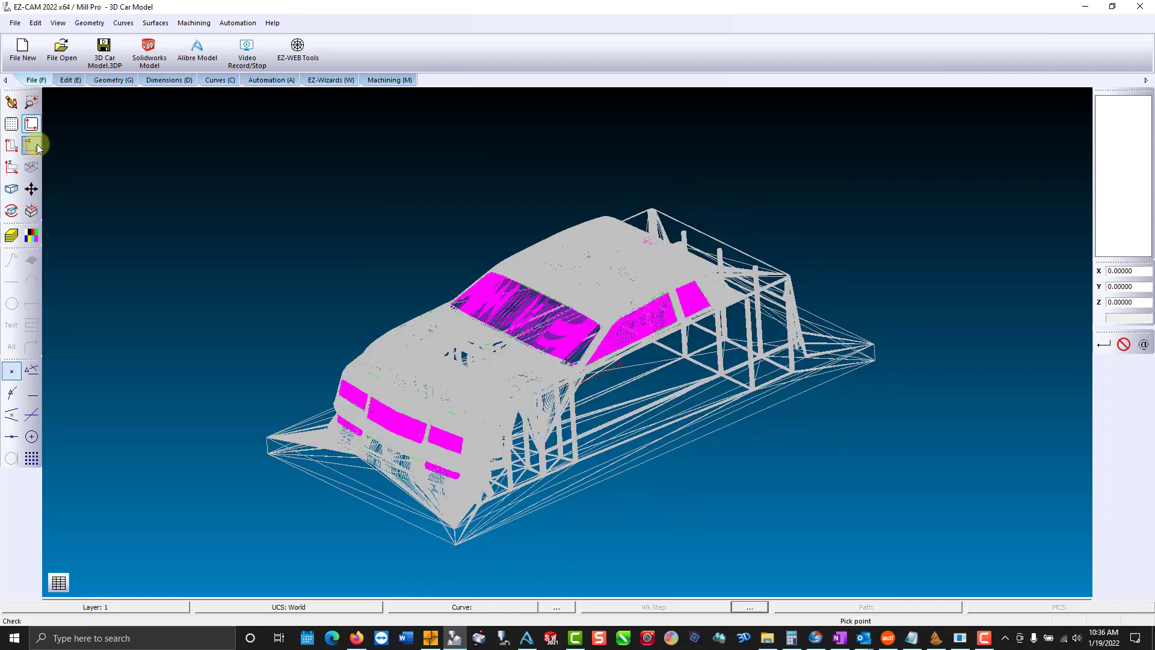
click(31, 146)
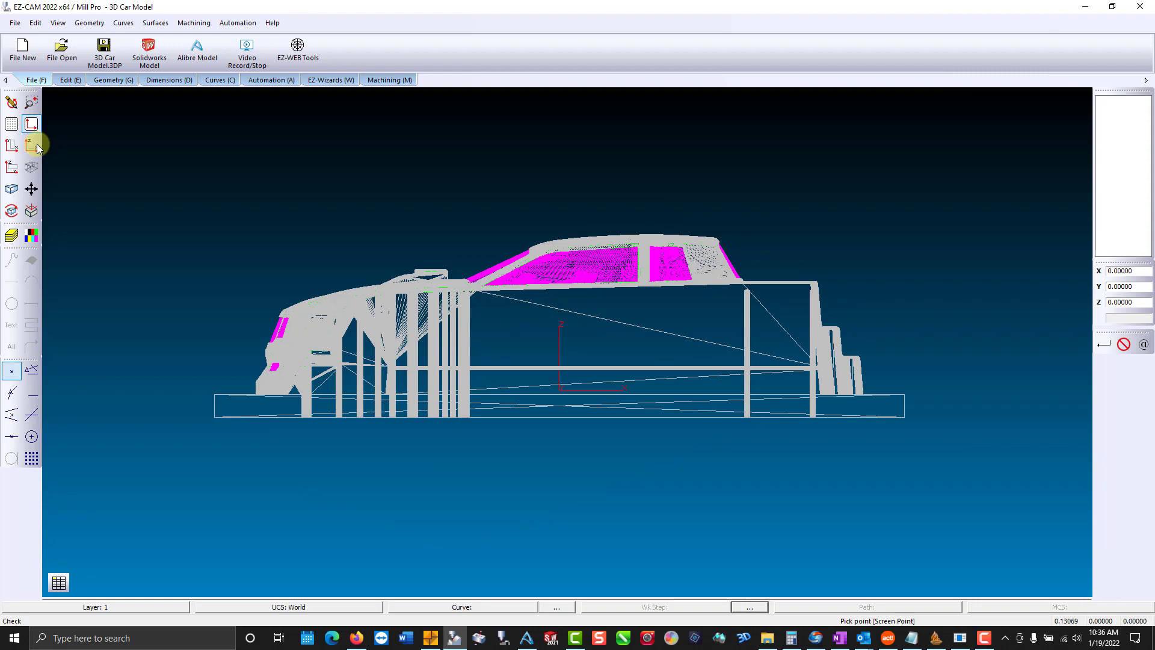
middle_drag(641, 301, 626, 503)
click(19, 189)
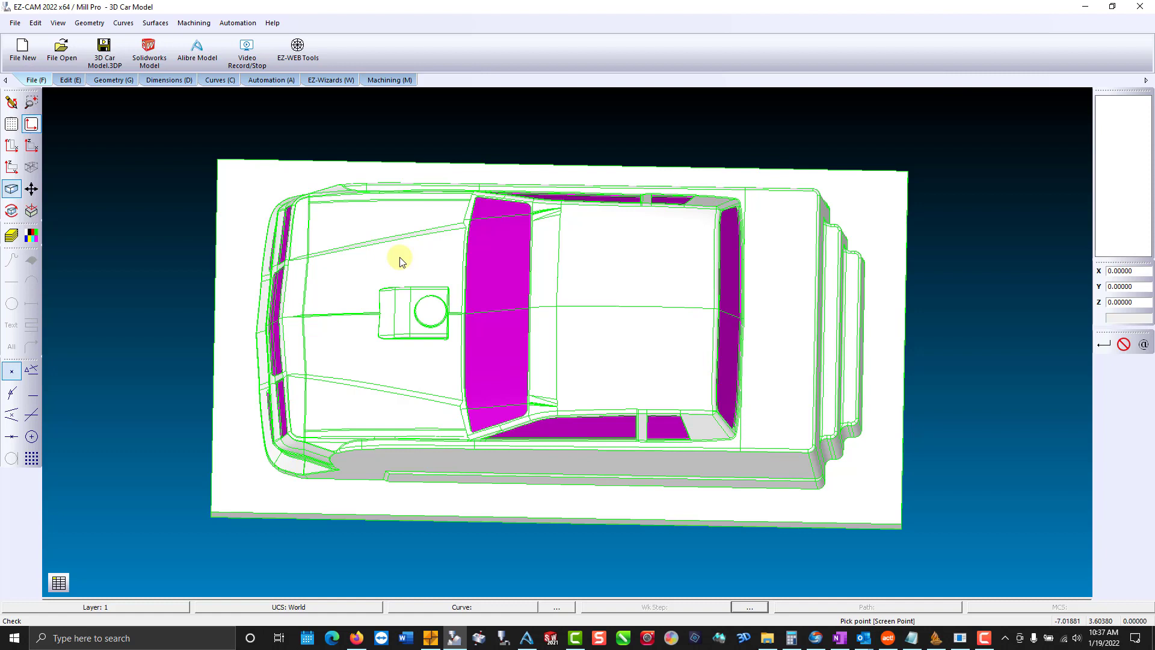
- Place the world origin at the model's top centre and write 30 × 15.75 × 7.93749 stock
click(37, 210)
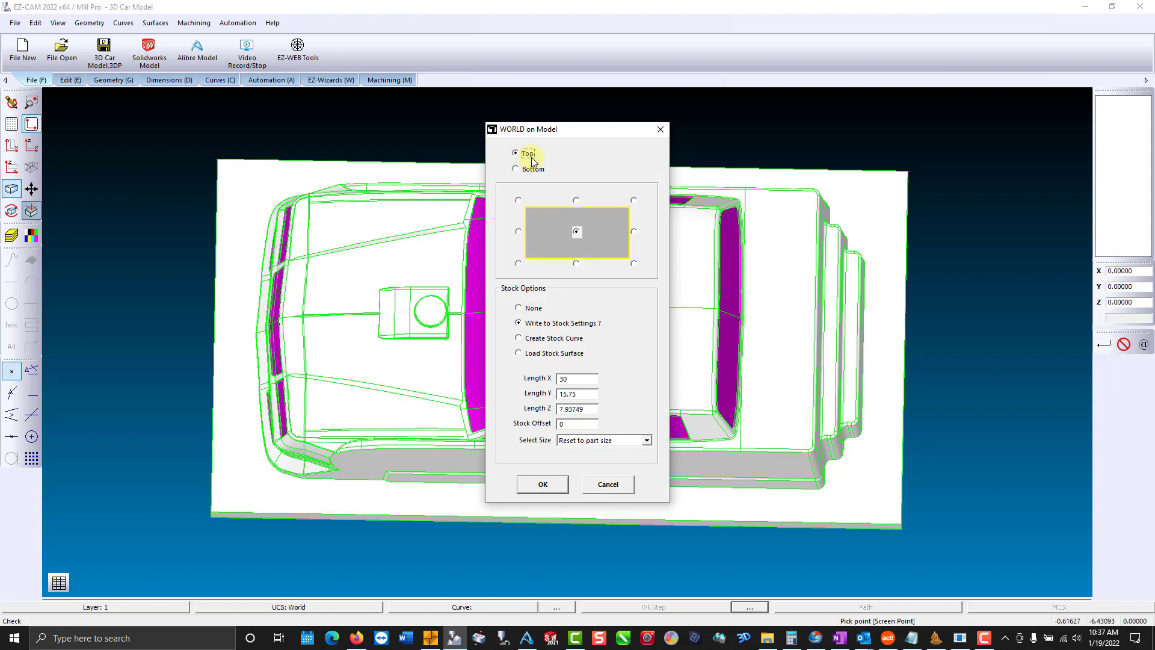
click(577, 232)
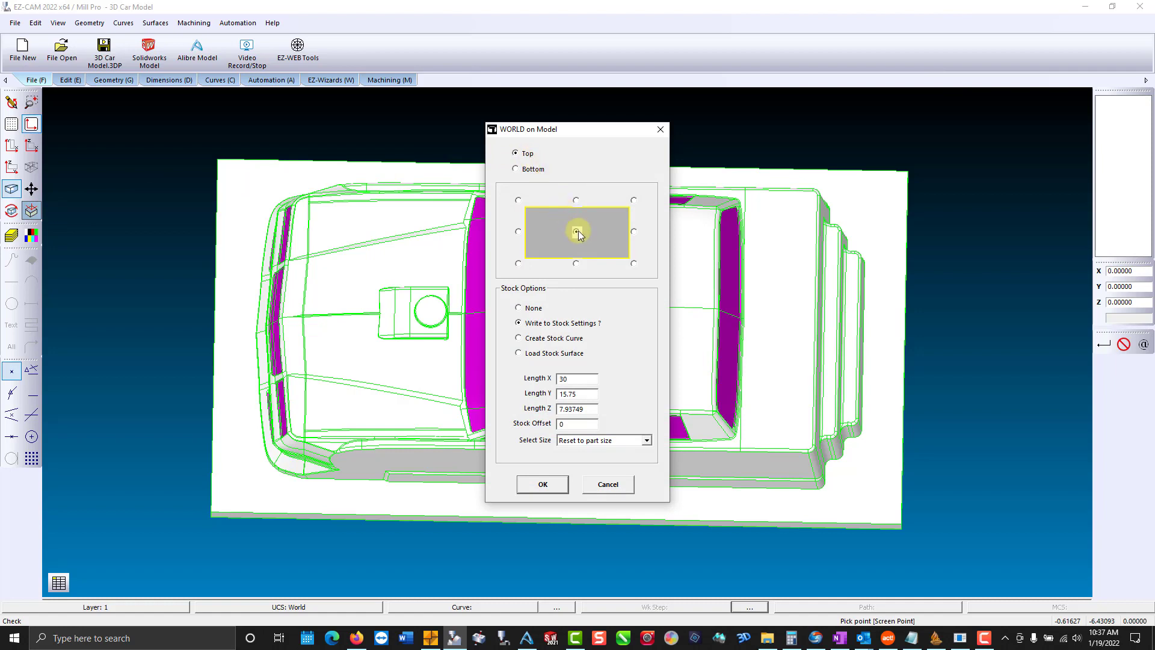
click(546, 328)
click(543, 485)
drag(550, 475, 558, 373)
click(555, 375)
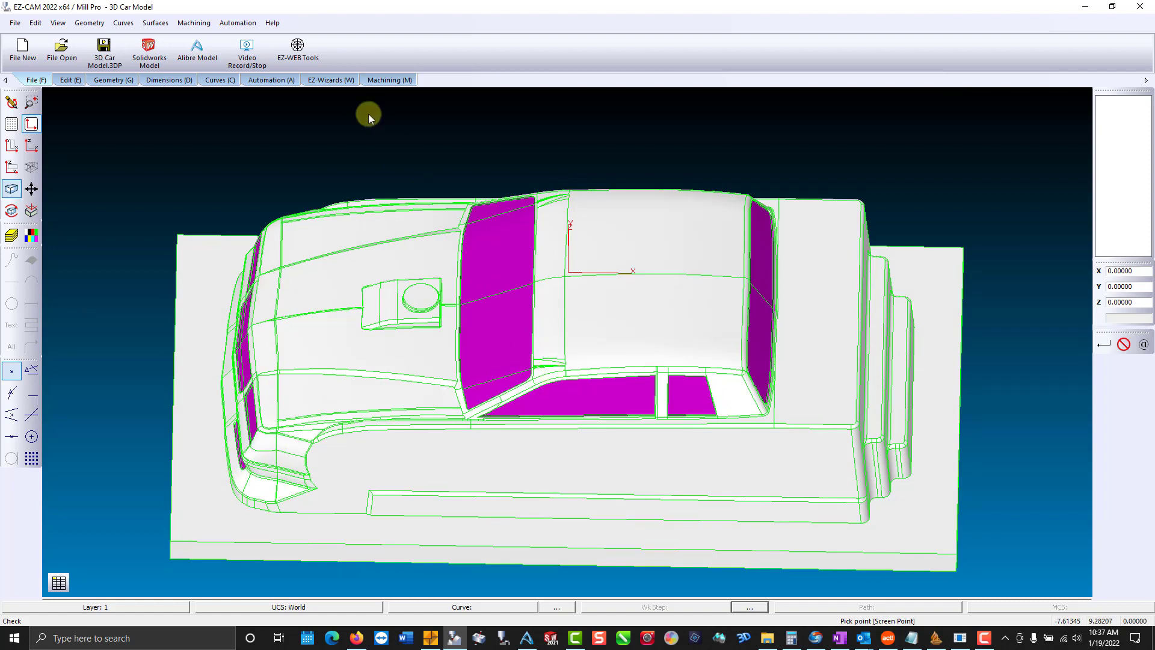
- Create 3D machining work step Step1 and choose ROUGHING as its method
click(340, 80)
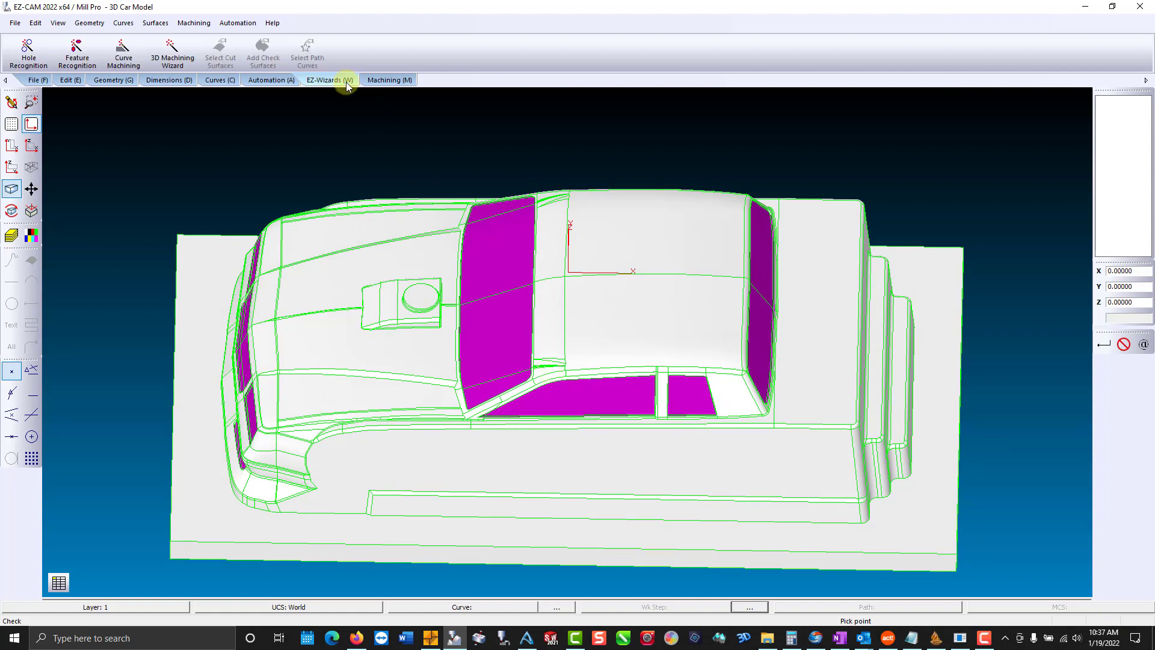
click(179, 54)
click(179, 253)
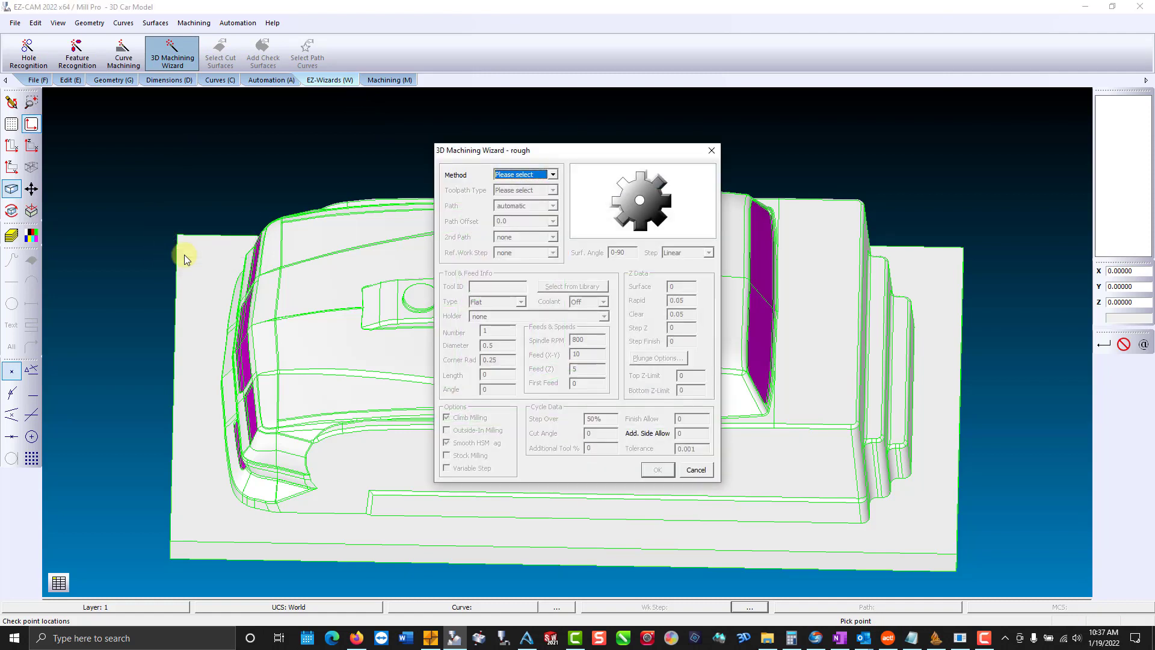
click(552, 174)
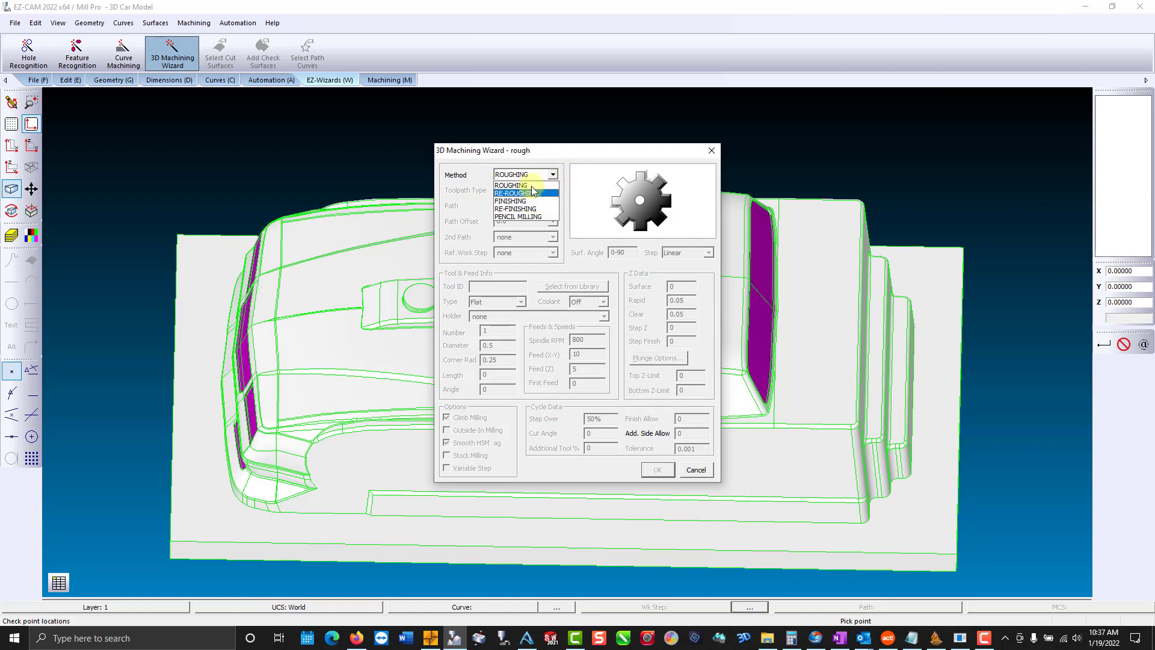
key(Down)
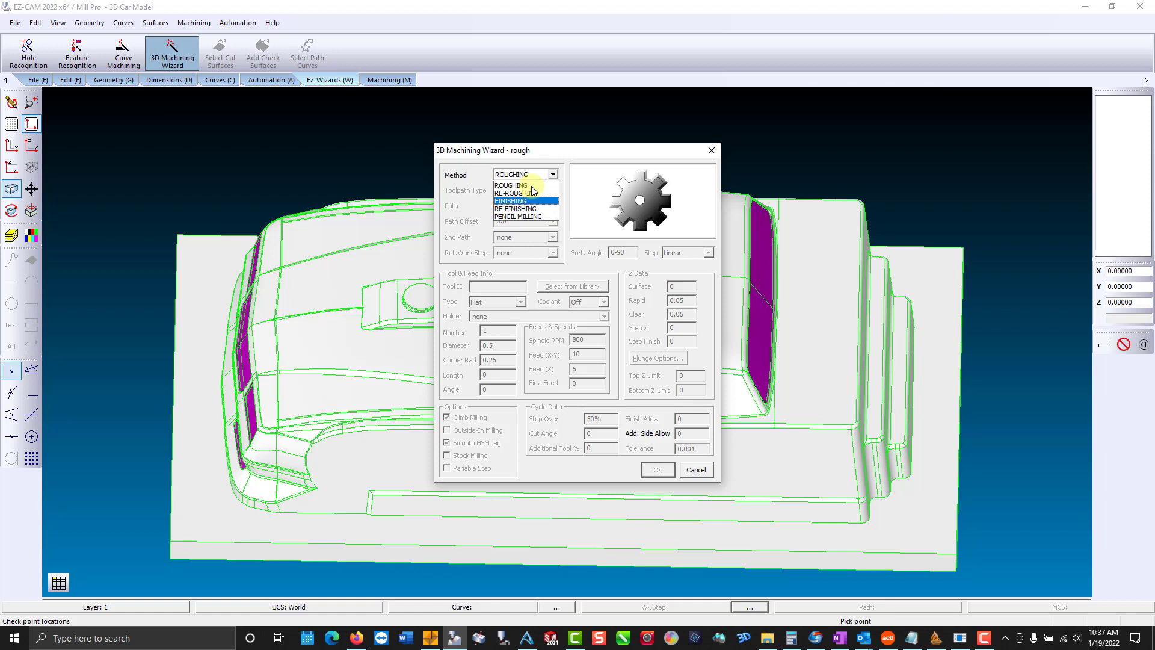
key(Down)
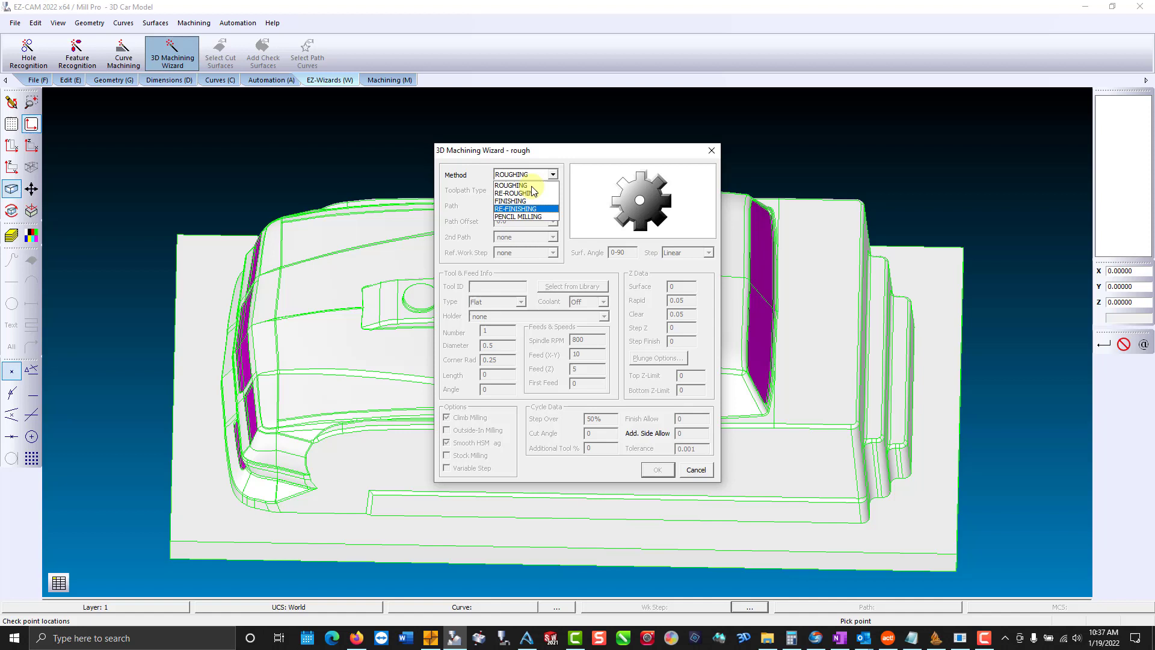
key(Down)
key(Up)
key(Up)
key(Up)
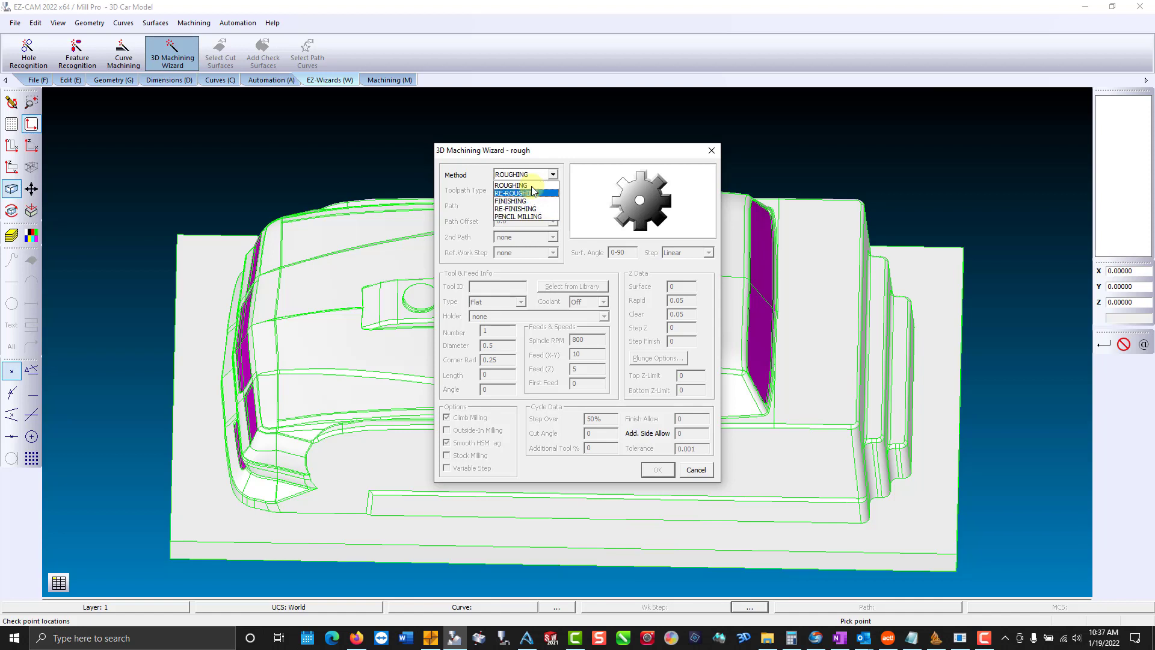
click(528, 186)
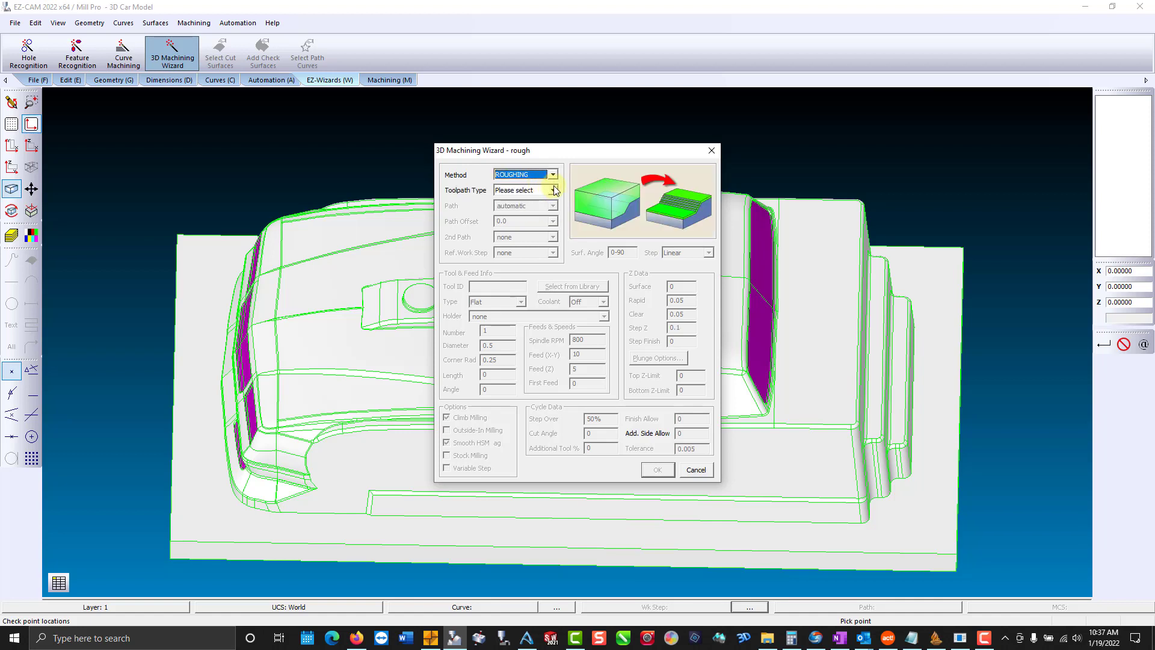
- Set the toolpath type to Pocketing after trying Parallel and Plunging
click(554, 190)
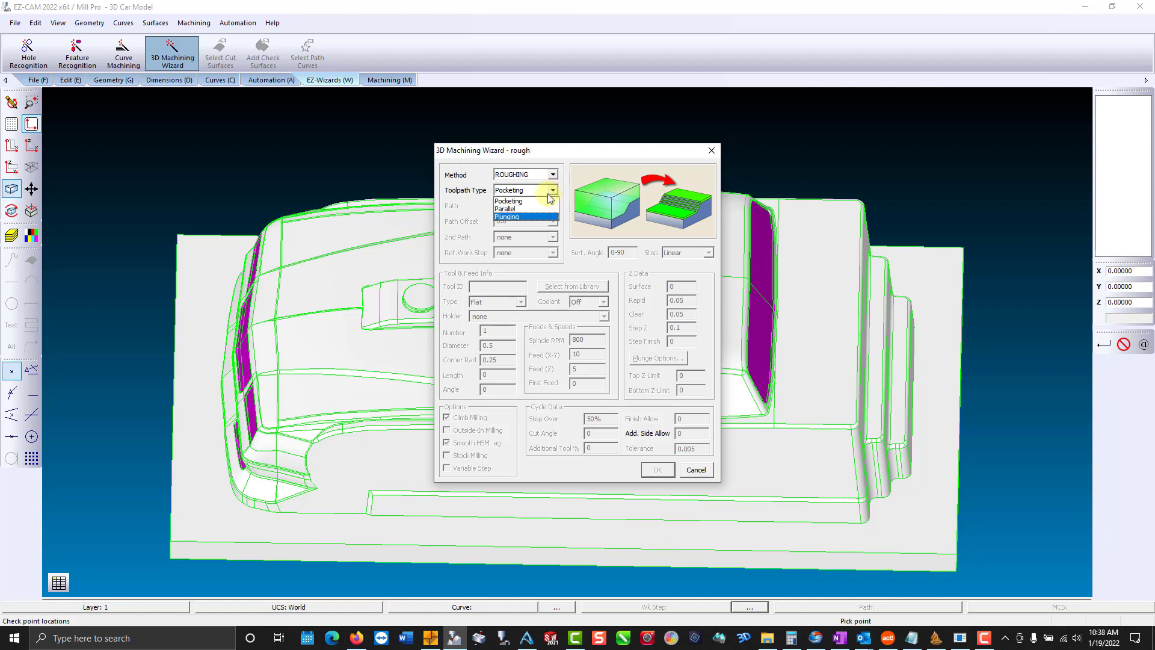
click(541, 203)
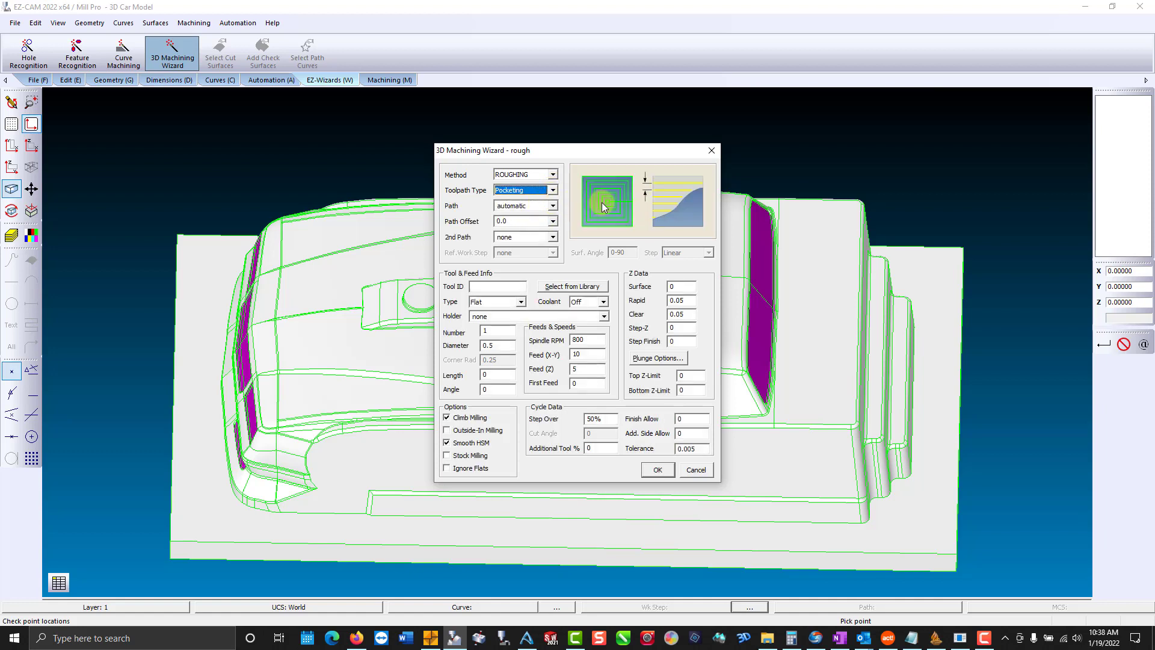
click(549, 190)
click(545, 208)
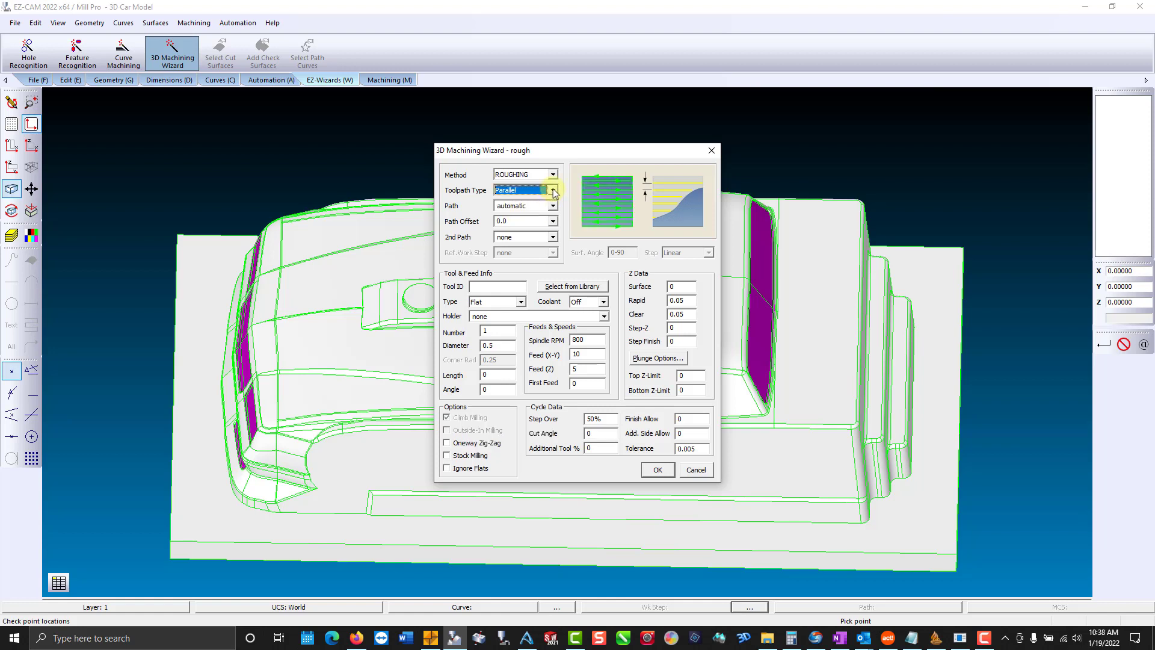
click(552, 190)
click(546, 220)
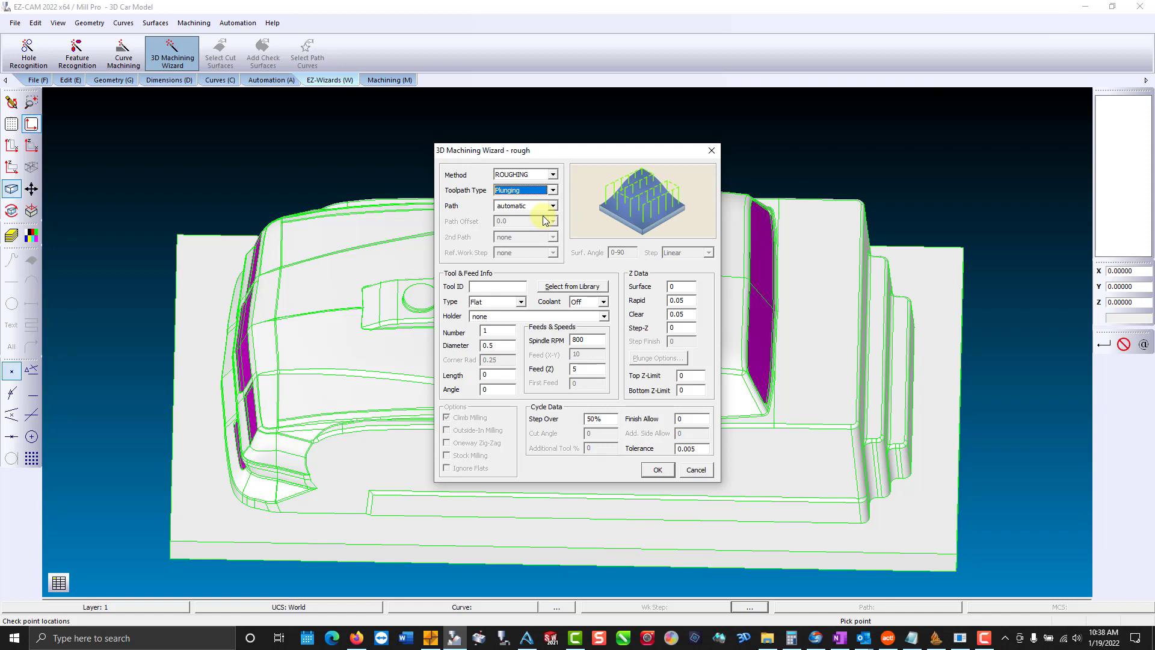
click(550, 190)
click(547, 199)
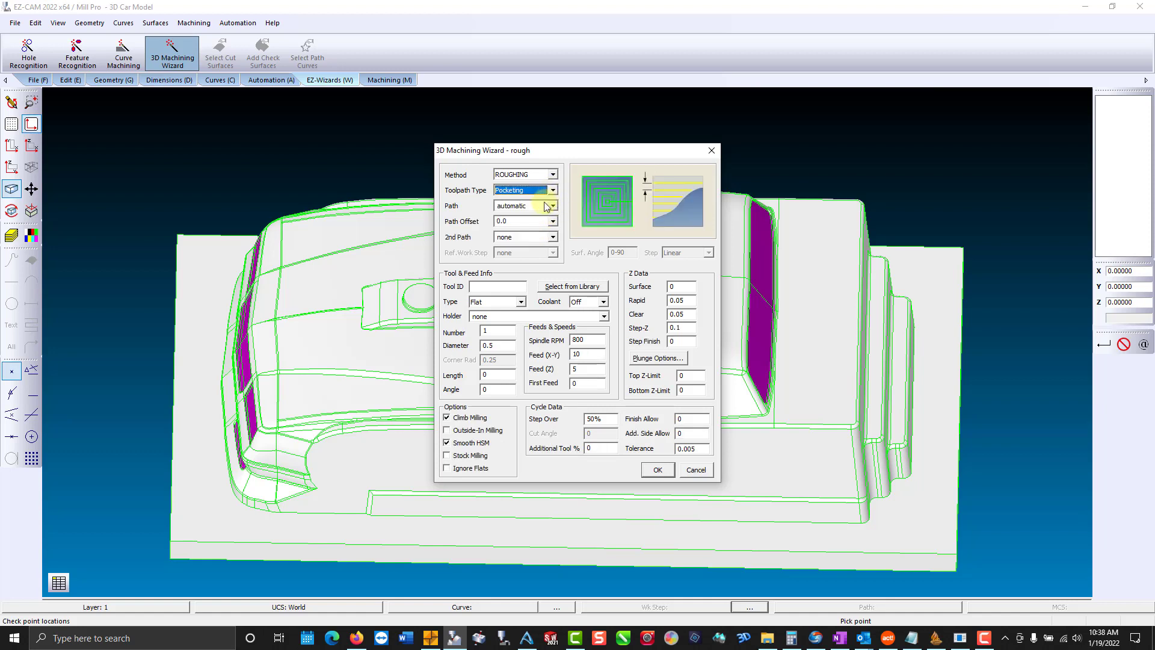
- Keep the path automatic, offset it by Tool Diameter, and leave 2nd Path as none
click(549, 206)
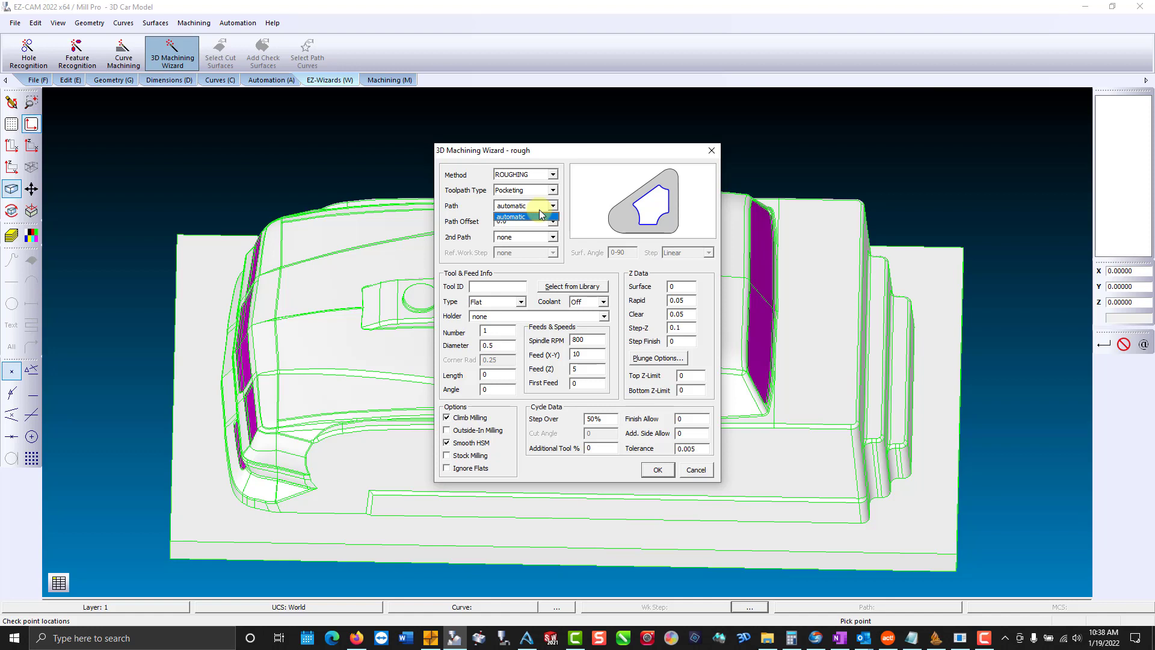
click(541, 208)
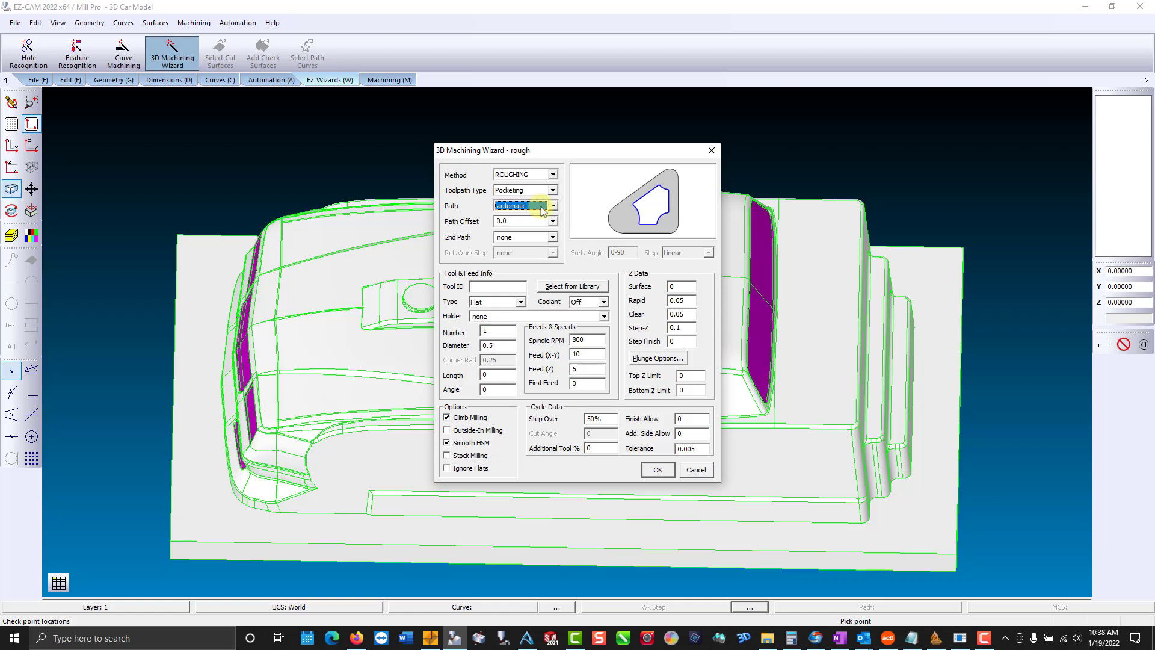
click(553, 222)
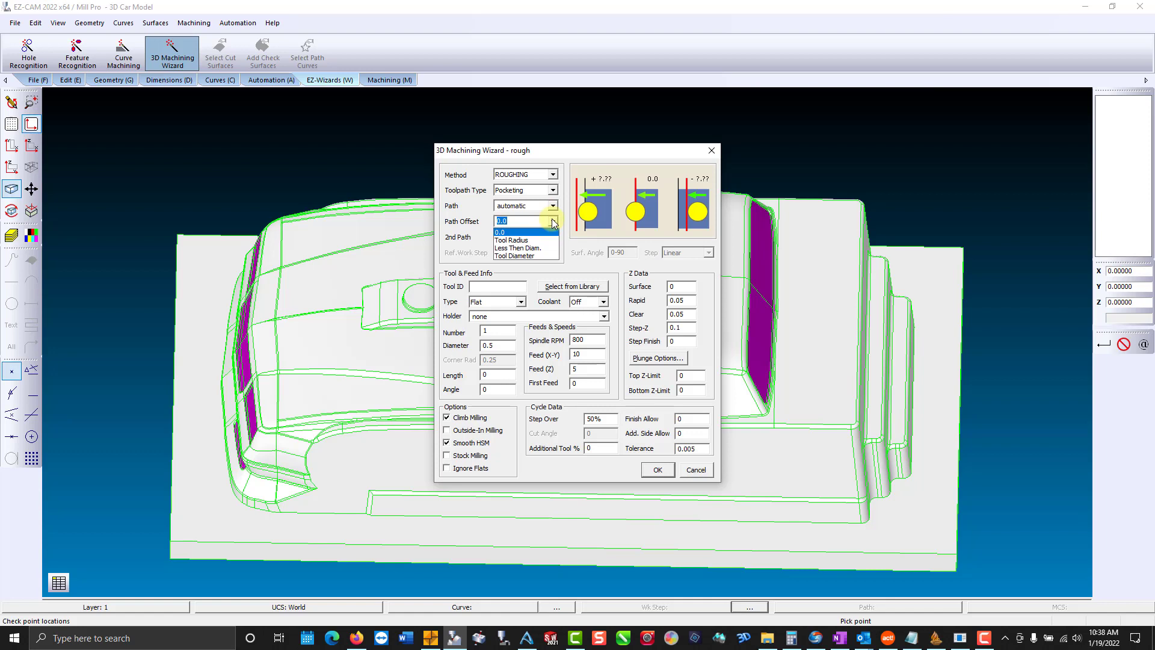
key(Down)
key(Down)
key(Down)
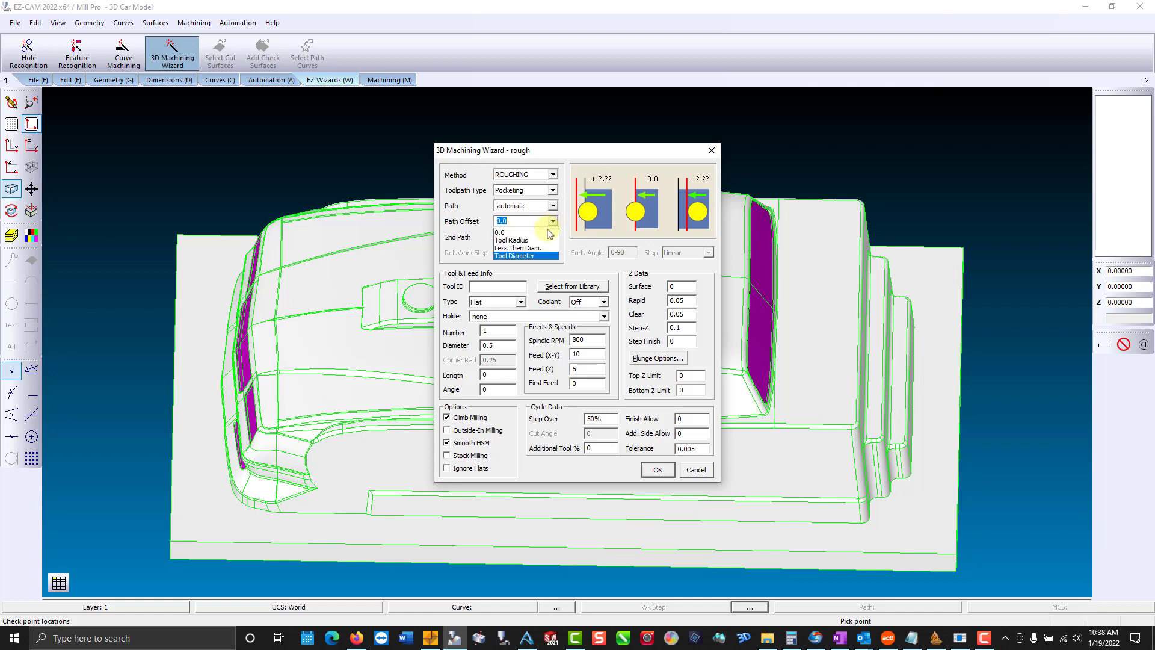
click(534, 256)
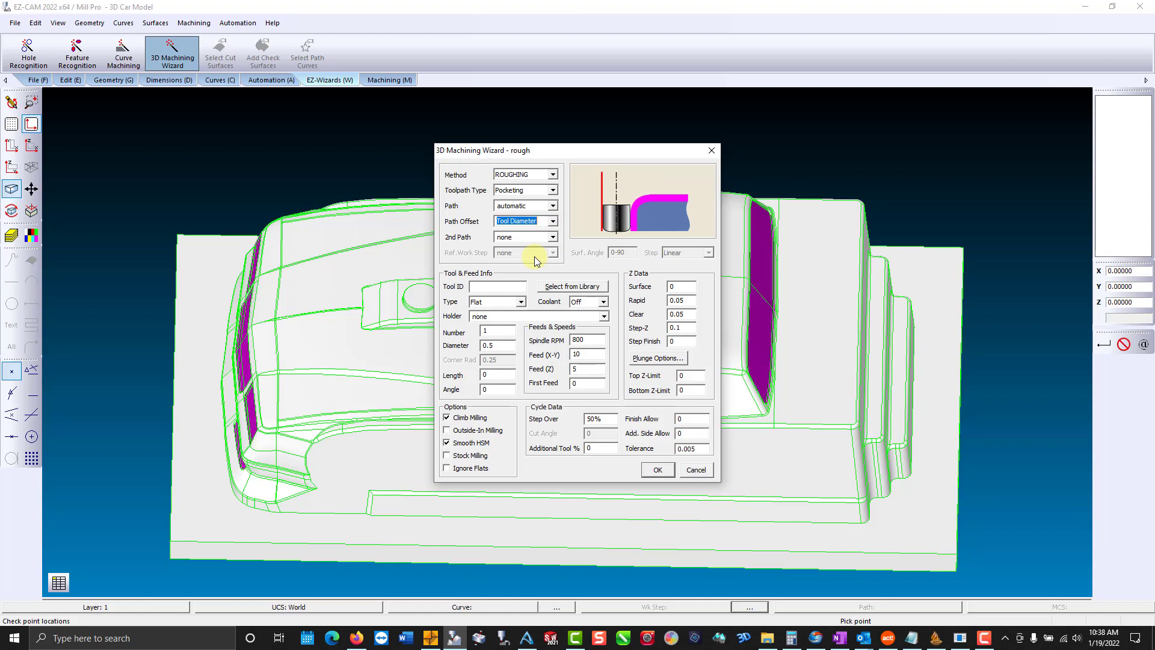
click(546, 238)
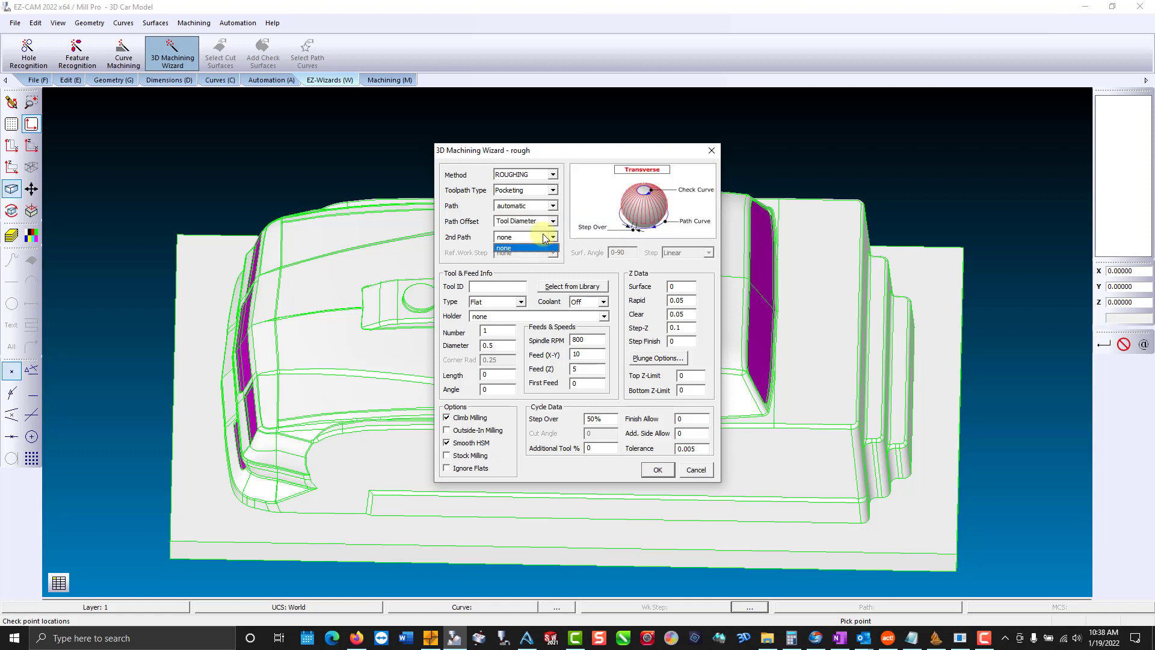
click(546, 238)
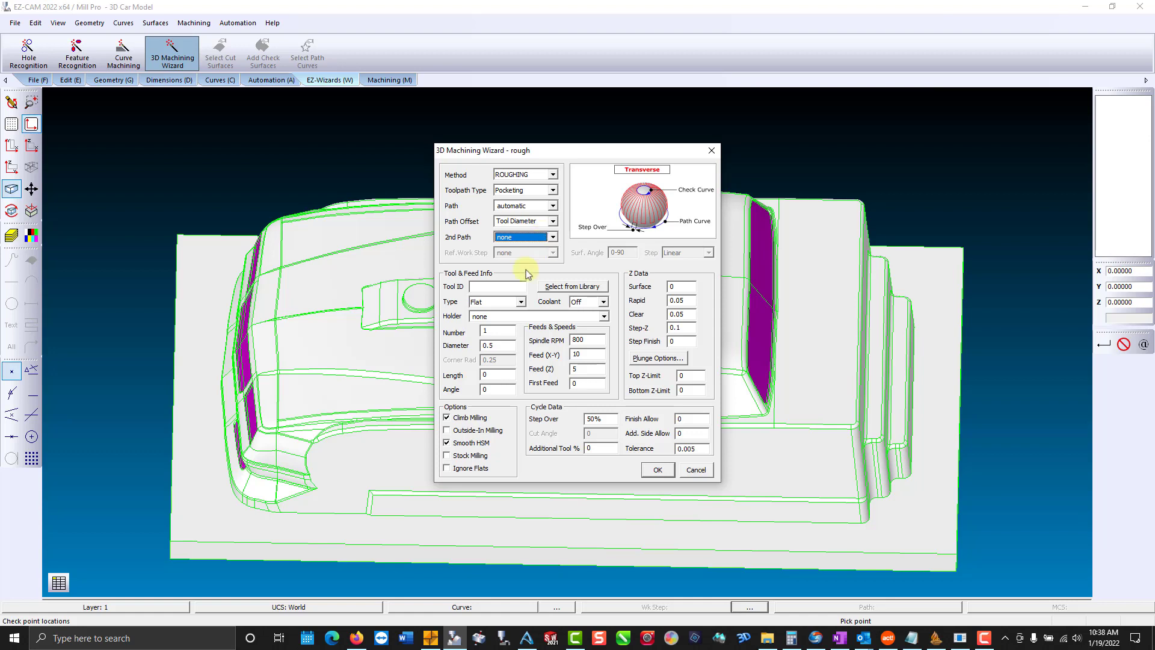
click(490, 347)
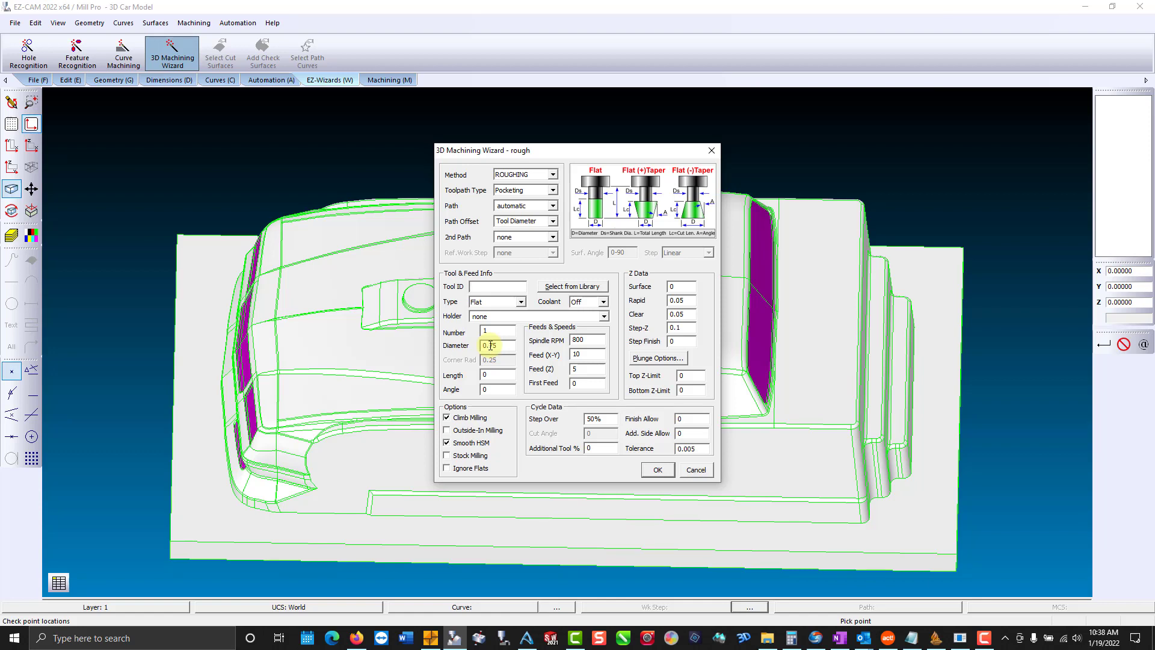
click(575, 287)
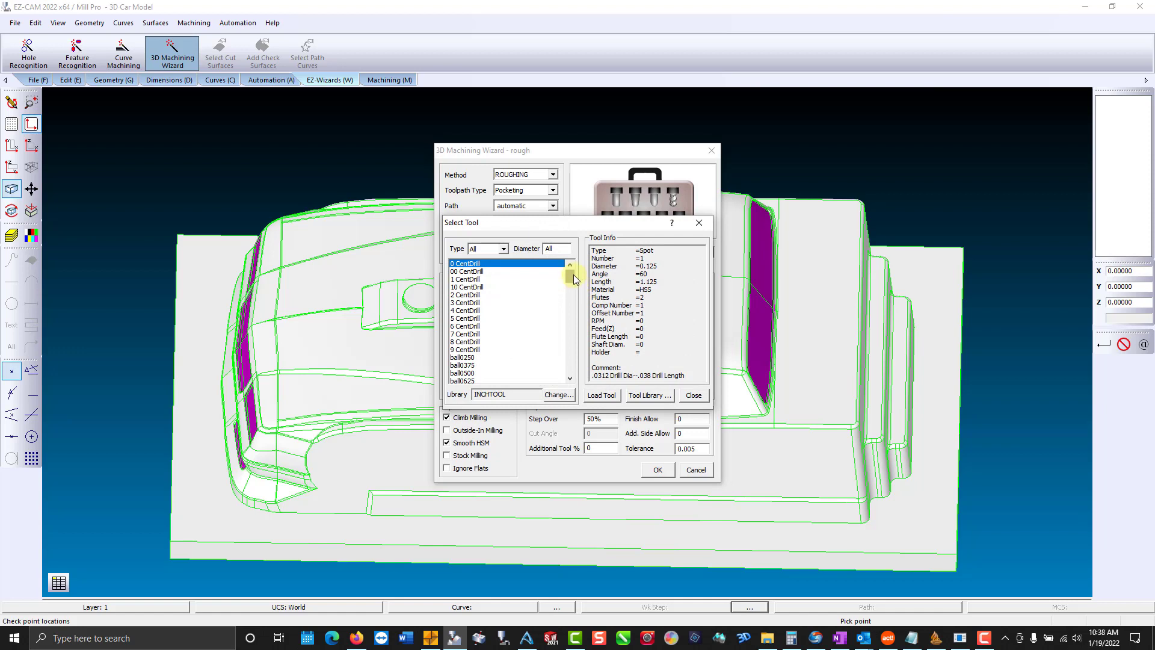
mouse_move(572, 291)
mouse_down()
mouse_move(573, 335)
mouse_move(573, 283)
mouse_up()
click(503, 249)
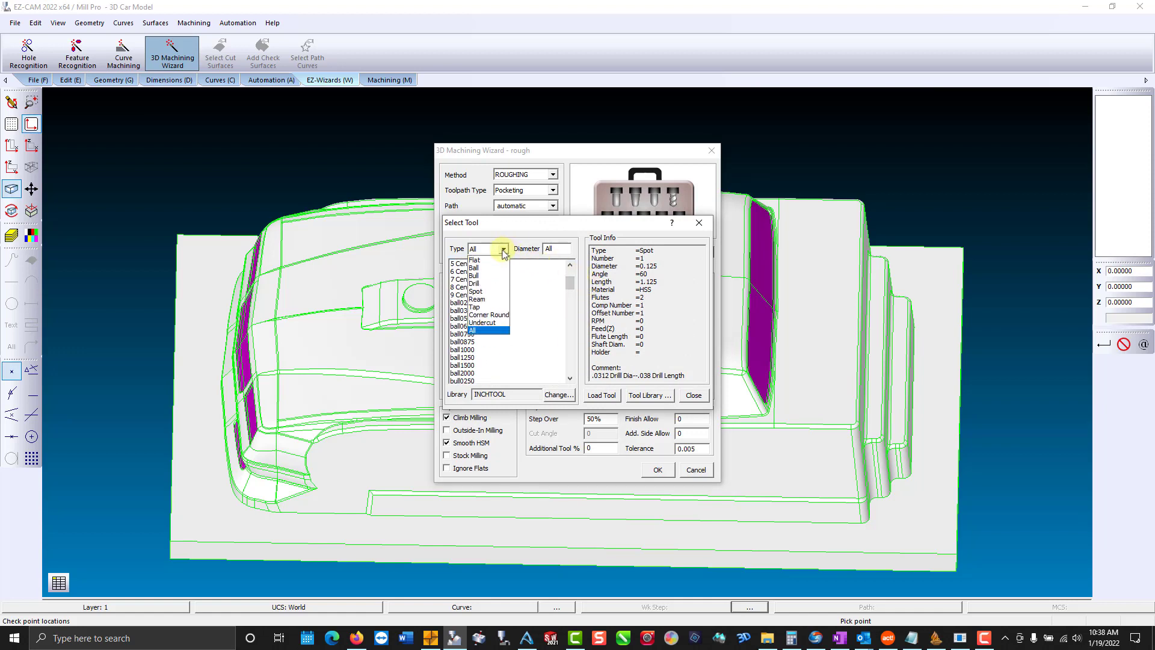
click(501, 266)
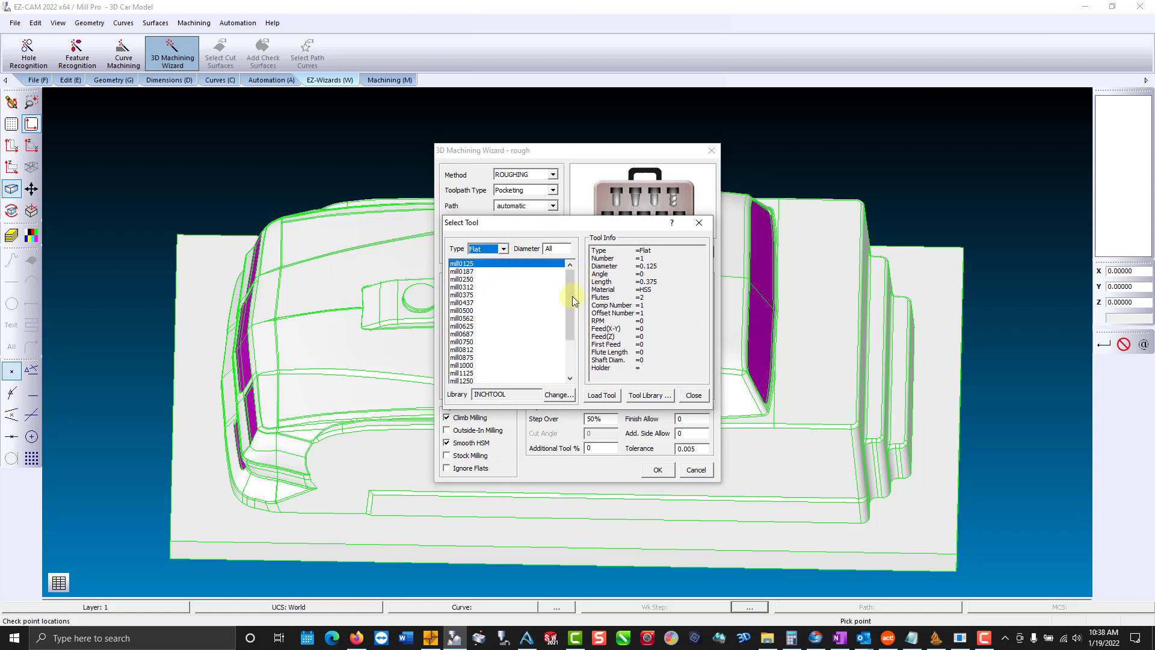
drag(572, 296, 582, 274)
click(694, 395)
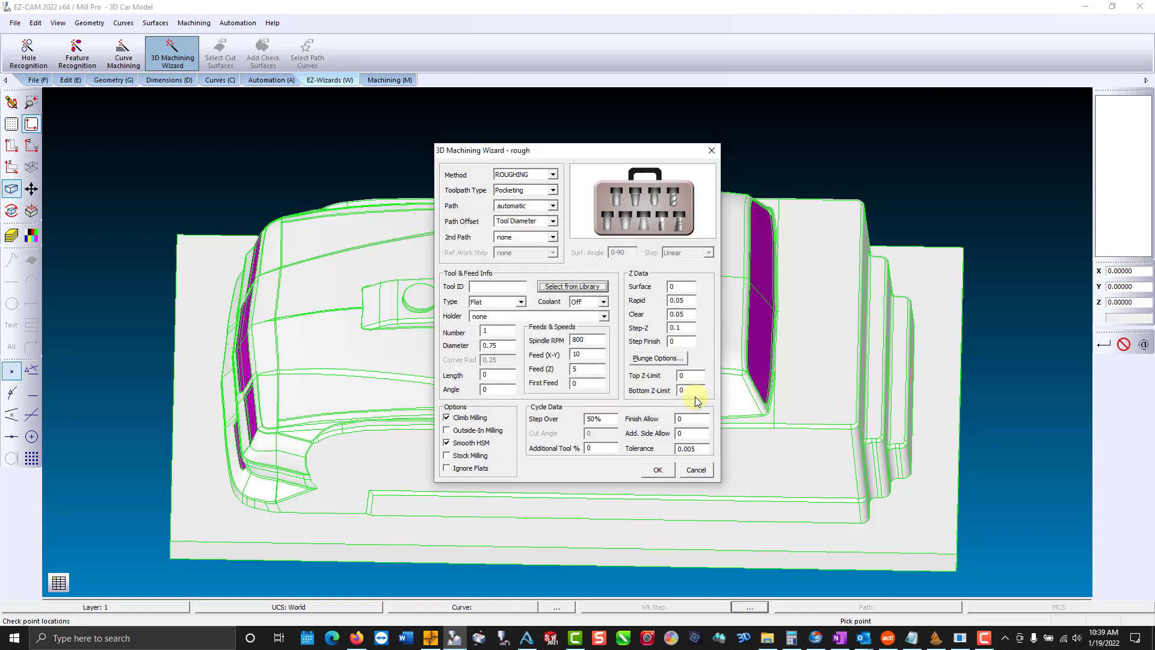
- Set the rough step's Step-Z to 0.5 and finish allowance to 0.02
click(683, 329)
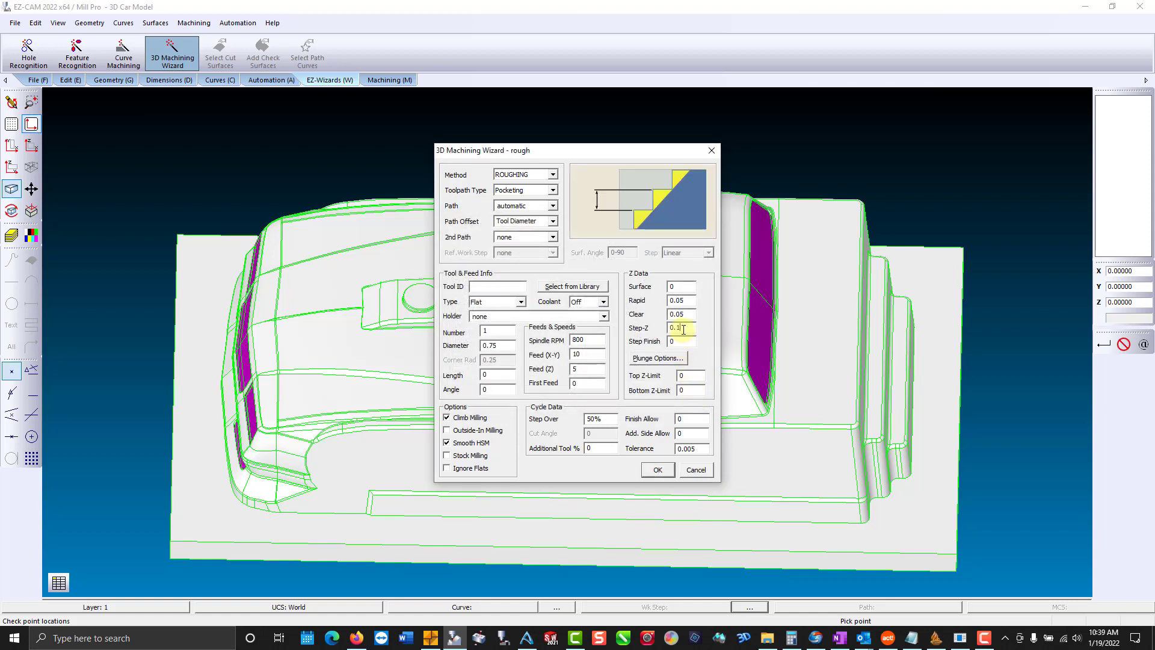
double_click(684, 330)
text(.5)
click(679, 341)
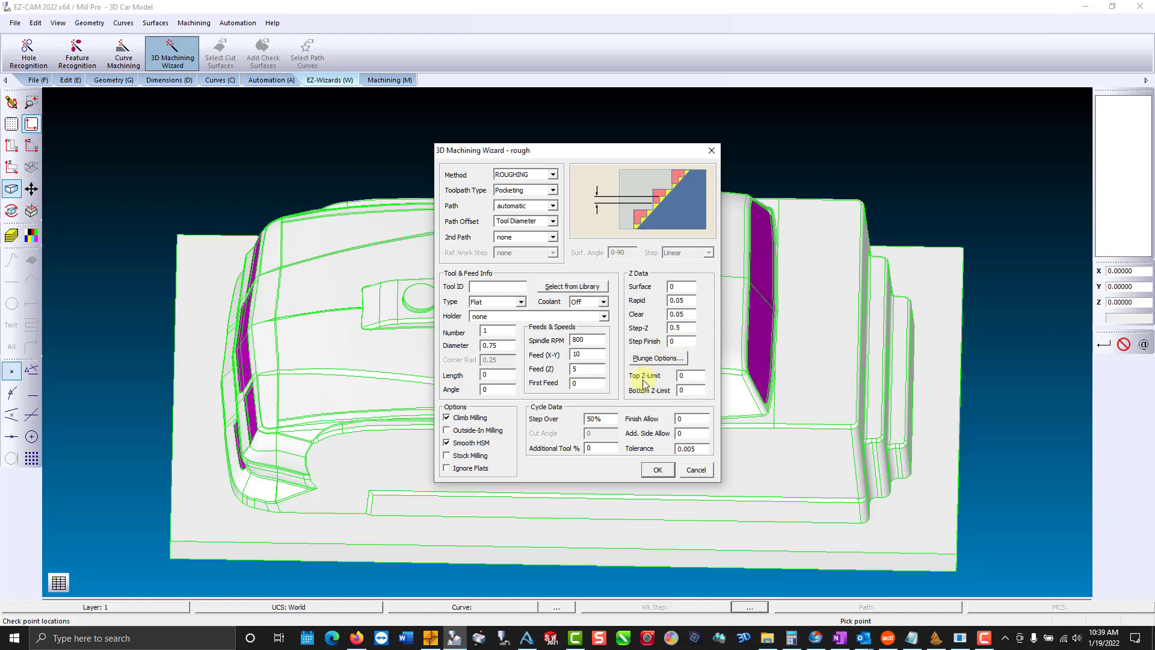
click(610, 418)
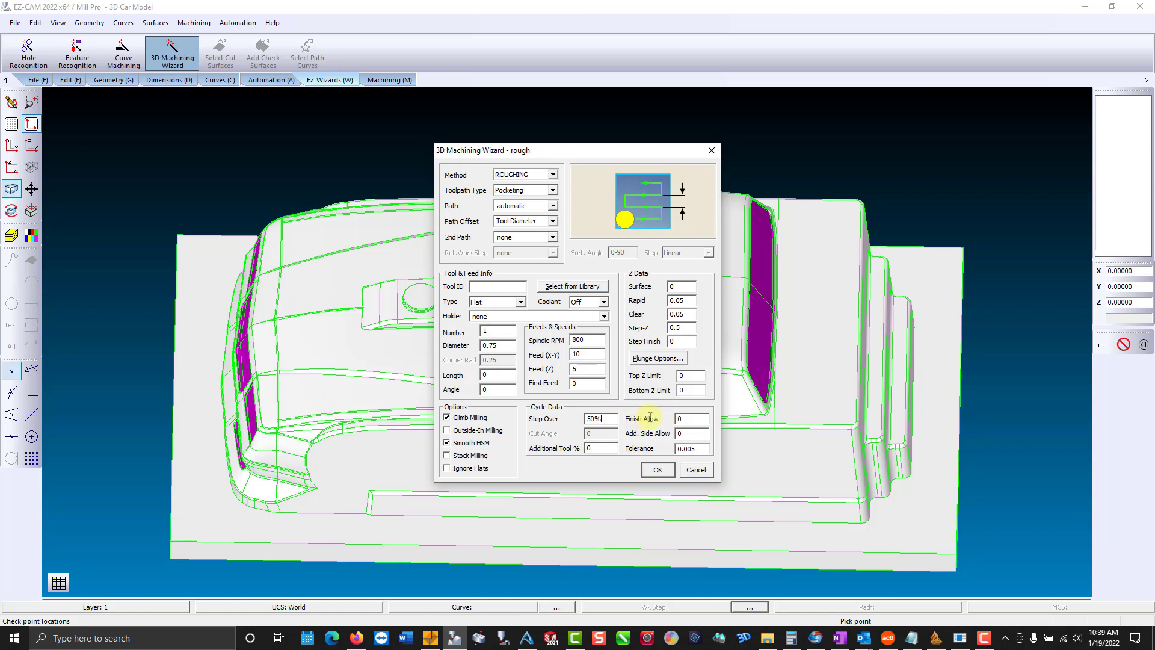
click(691, 419)
text(.02)
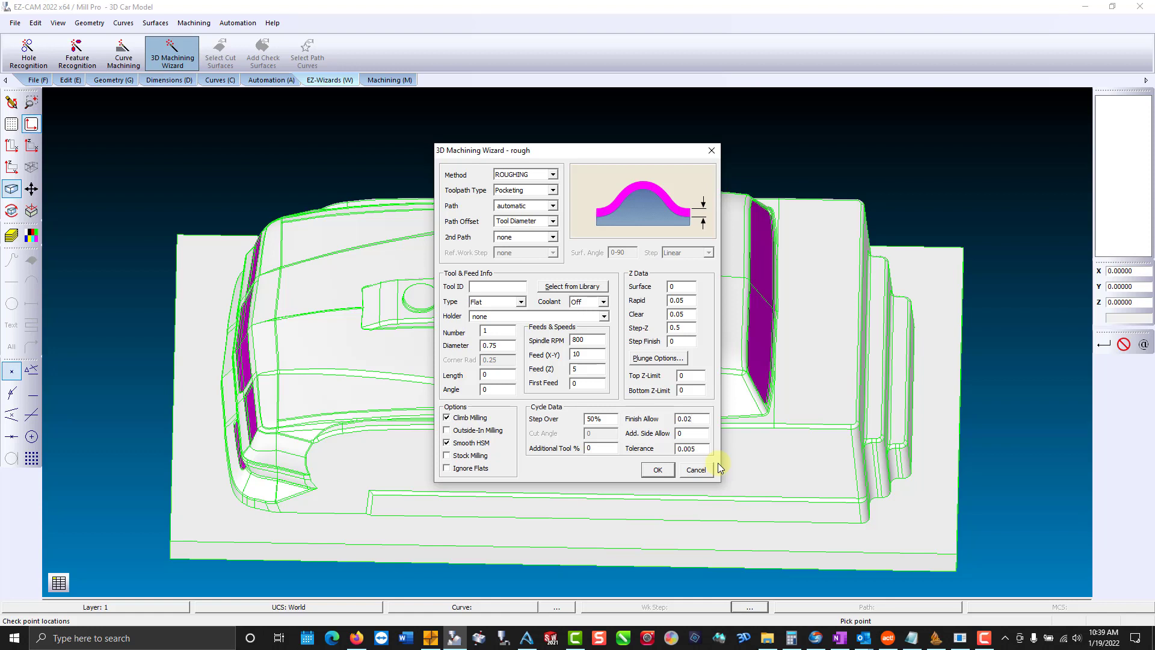
click(703, 450)
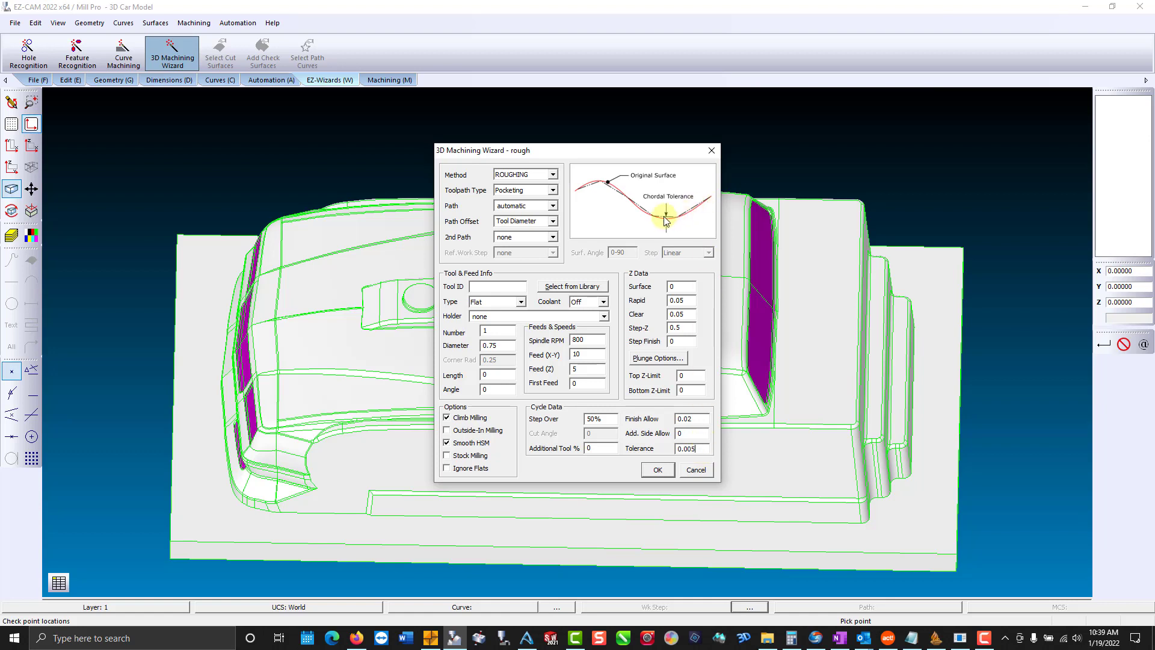
- Save the rough work step and verify its pocketing toolpath over the car
click(658, 469)
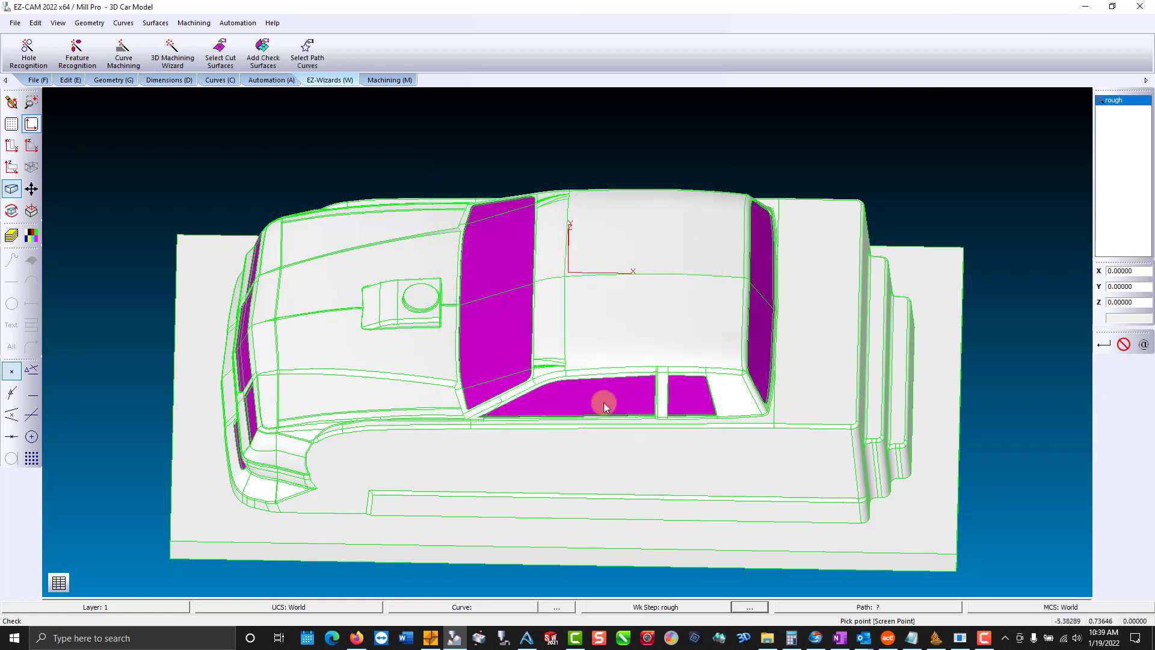
click(376, 80)
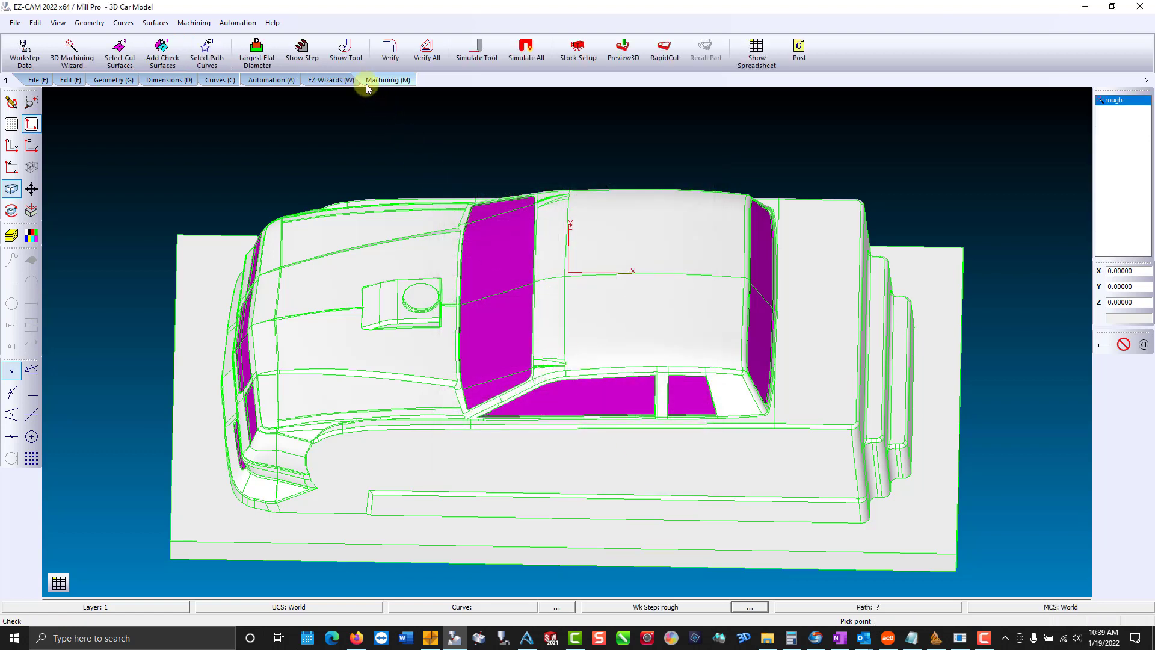
click(388, 51)
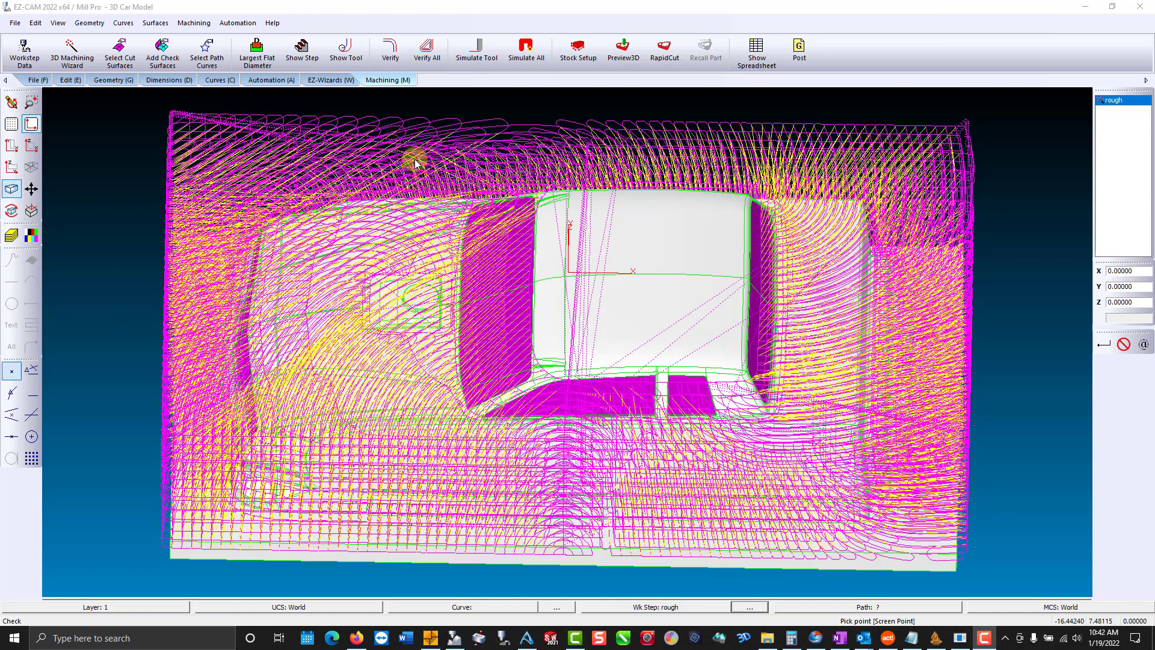
- Clear the rough toolpath lines, leaving only the shaded car model
click(12, 102)
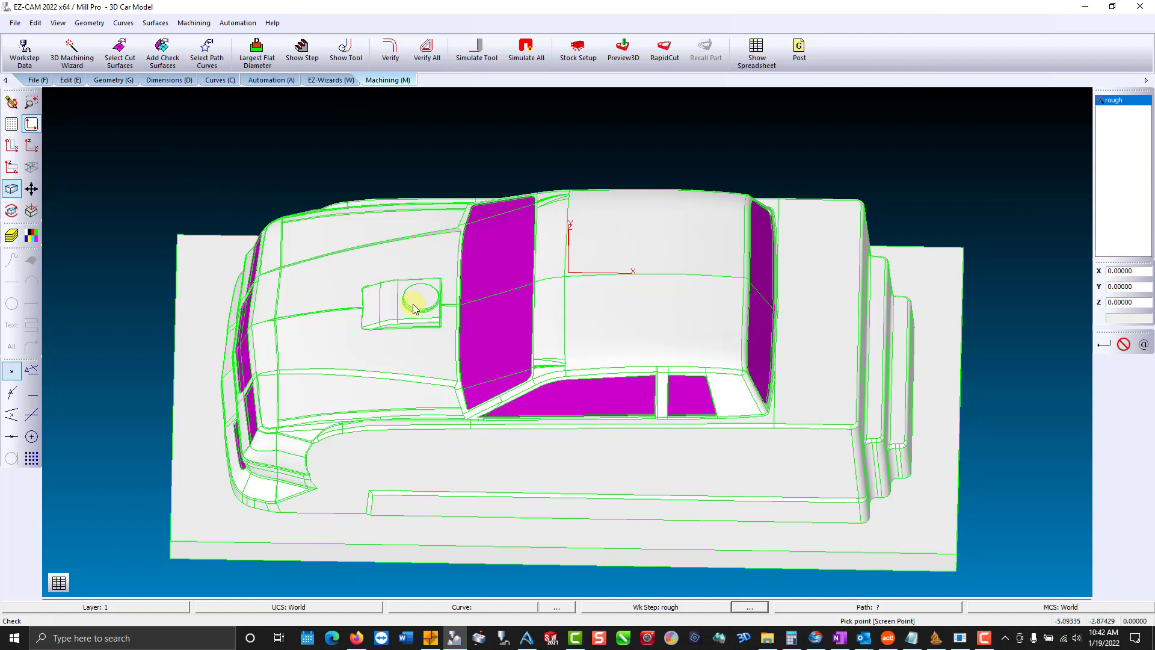
- Review the rough work step's settings and close them unchanged
double_click(1103, 100)
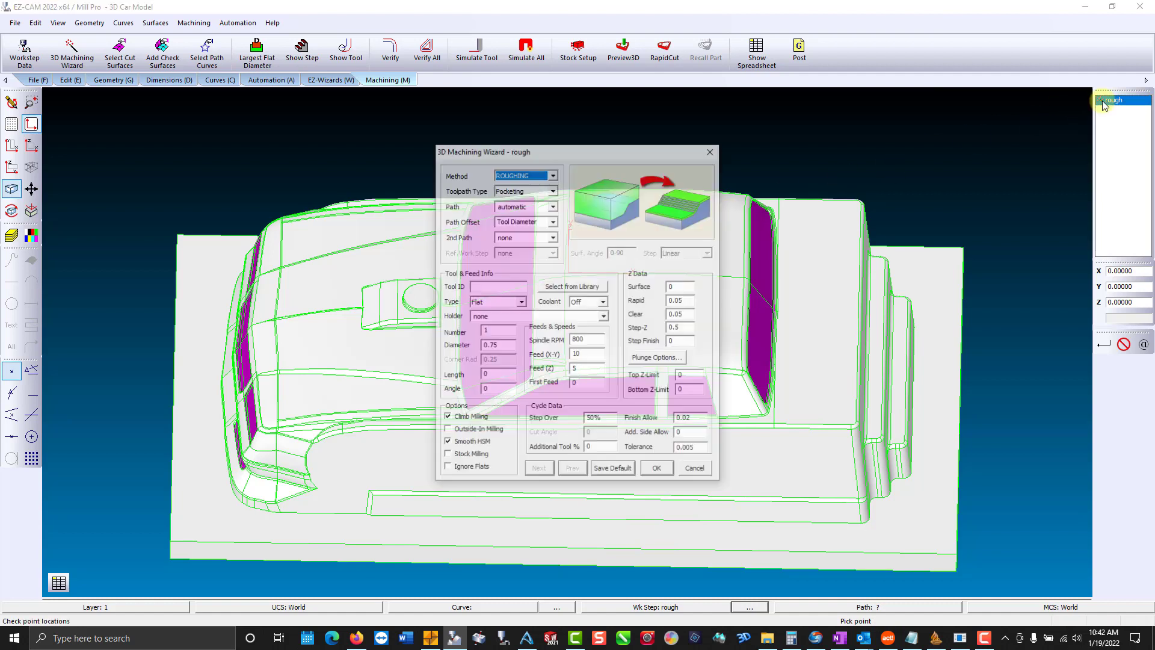
click(681, 343)
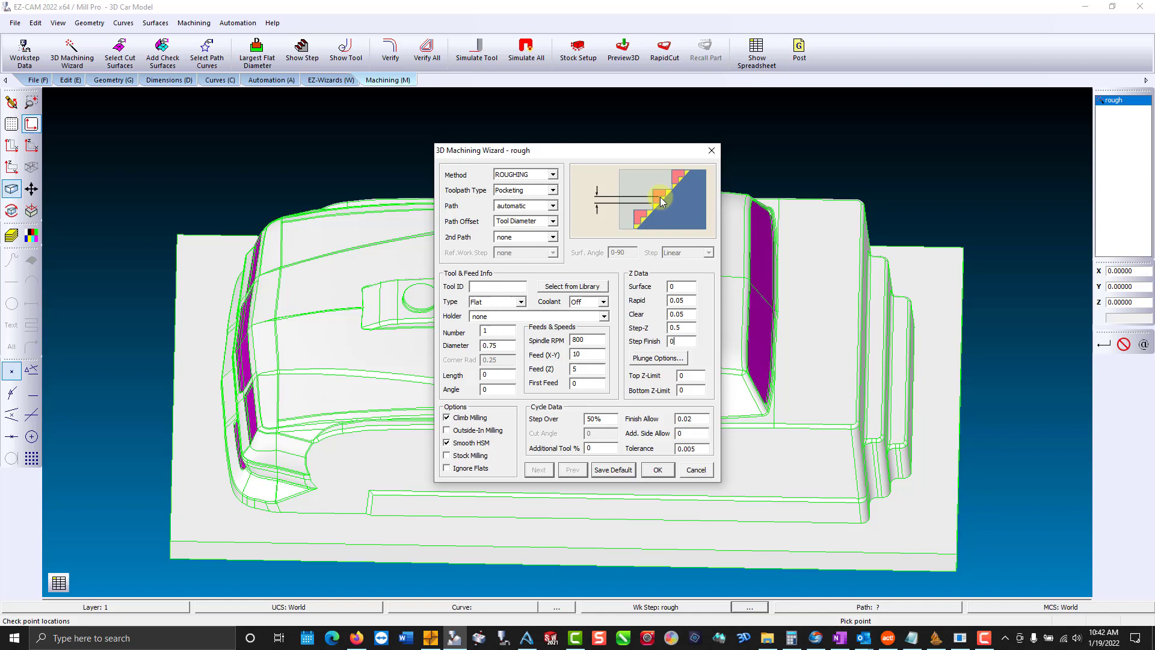
click(689, 471)
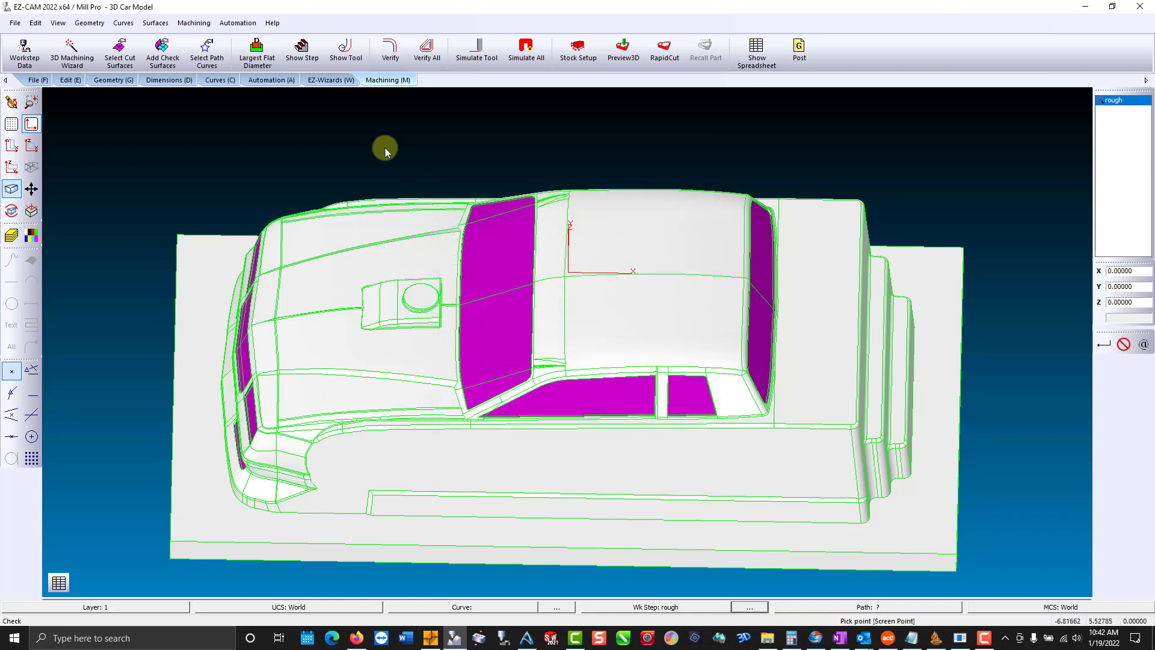
- Start a new 3D machining work step named 'semi' with the FINISHING method
click(312, 80)
click(177, 50)
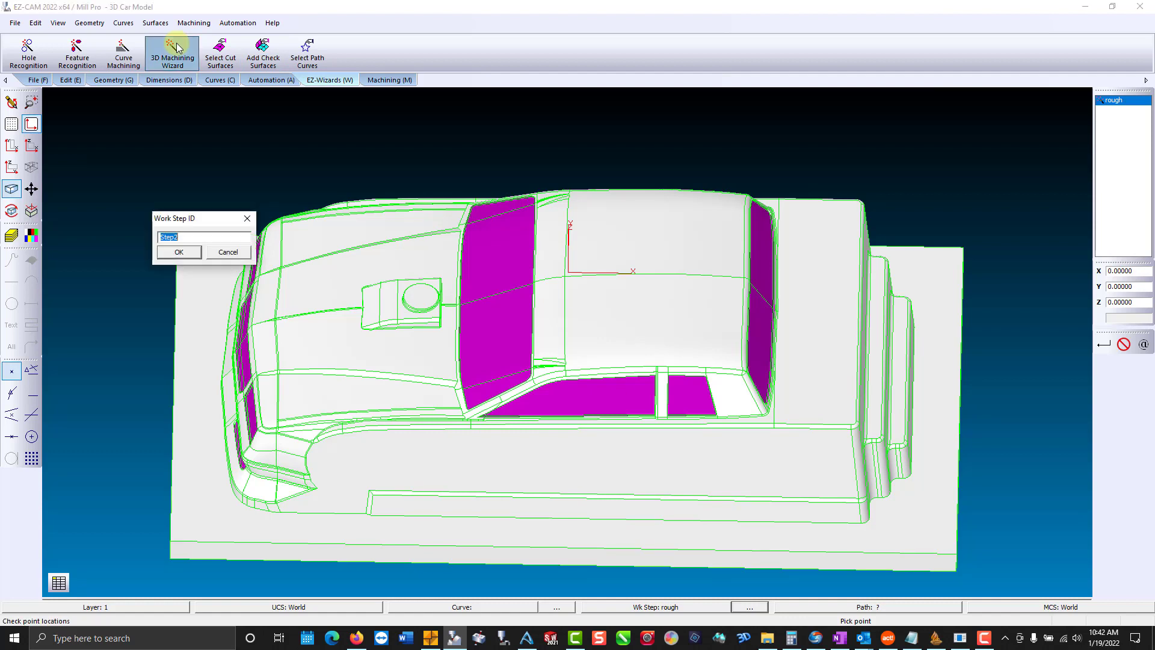
text(semi)
key(Return)
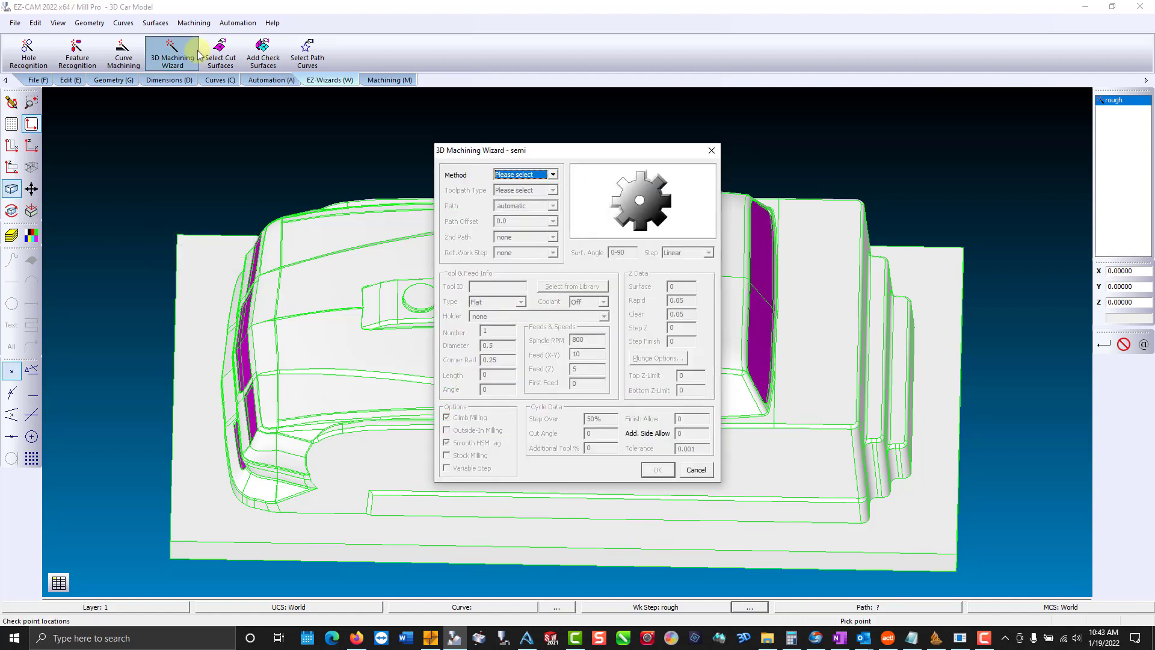
click(553, 174)
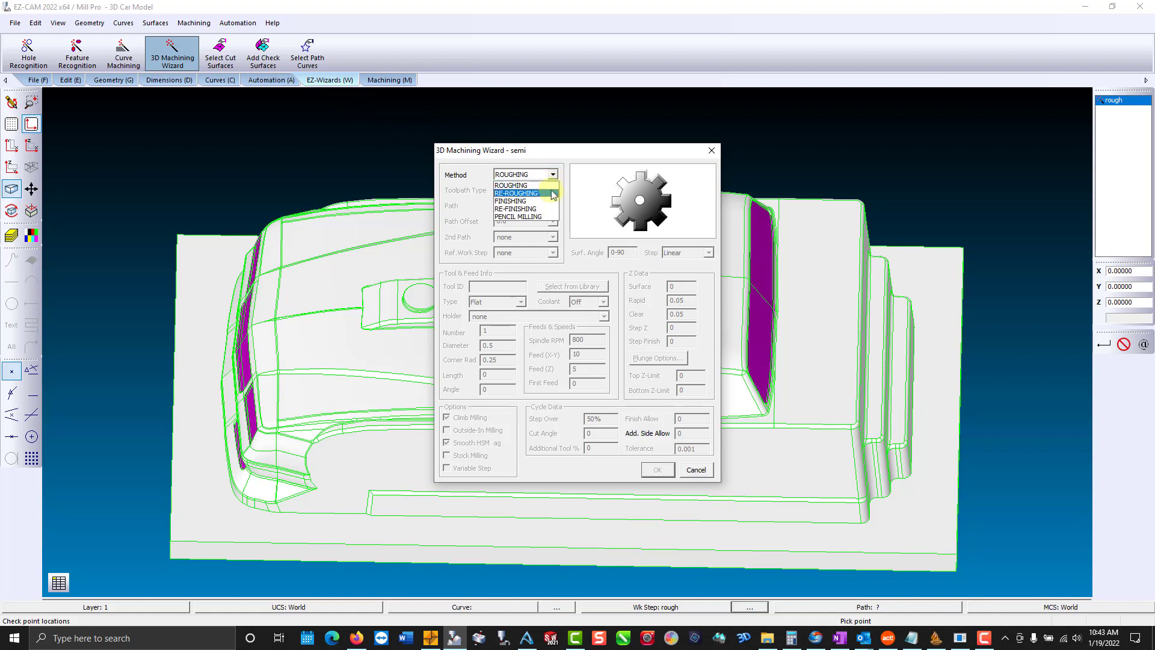
click(546, 201)
- Give semi Parallel toolpaths, Less Then Diam. offset, a Ball tool and 0.02 finish allowance
click(550, 191)
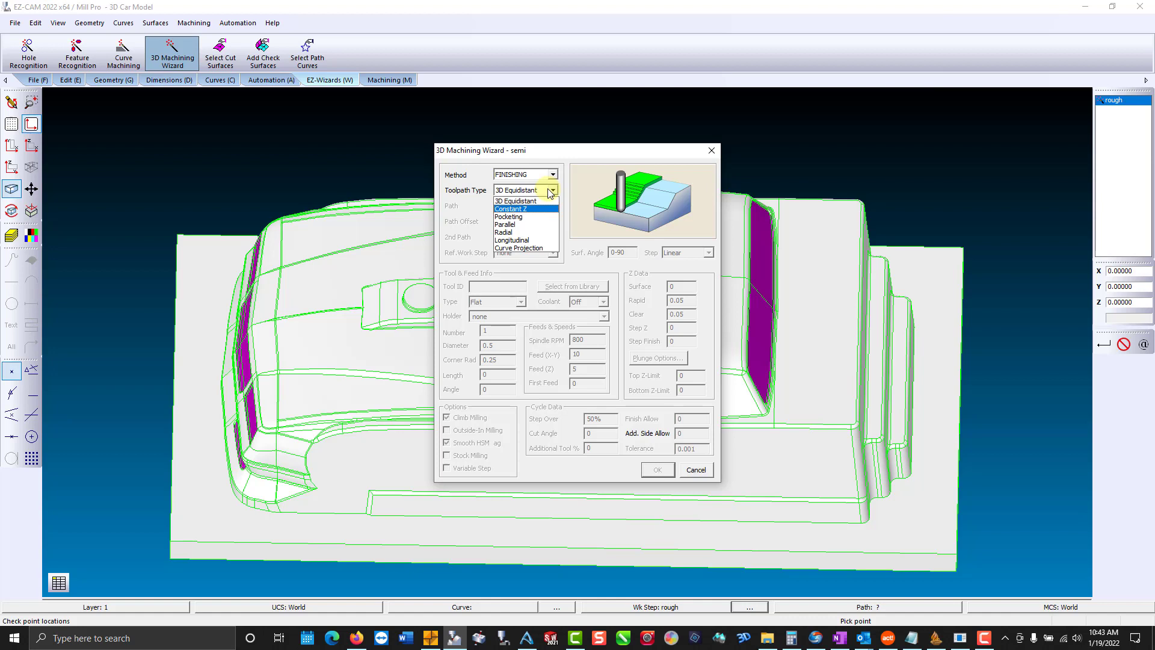
click(549, 224)
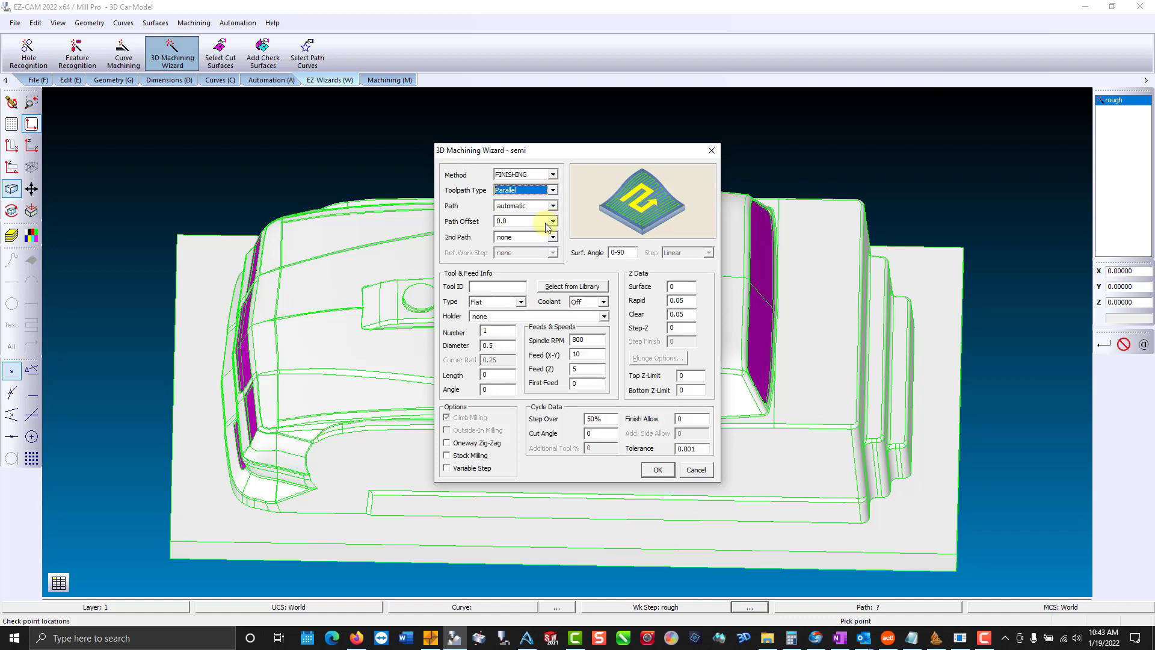
click(550, 222)
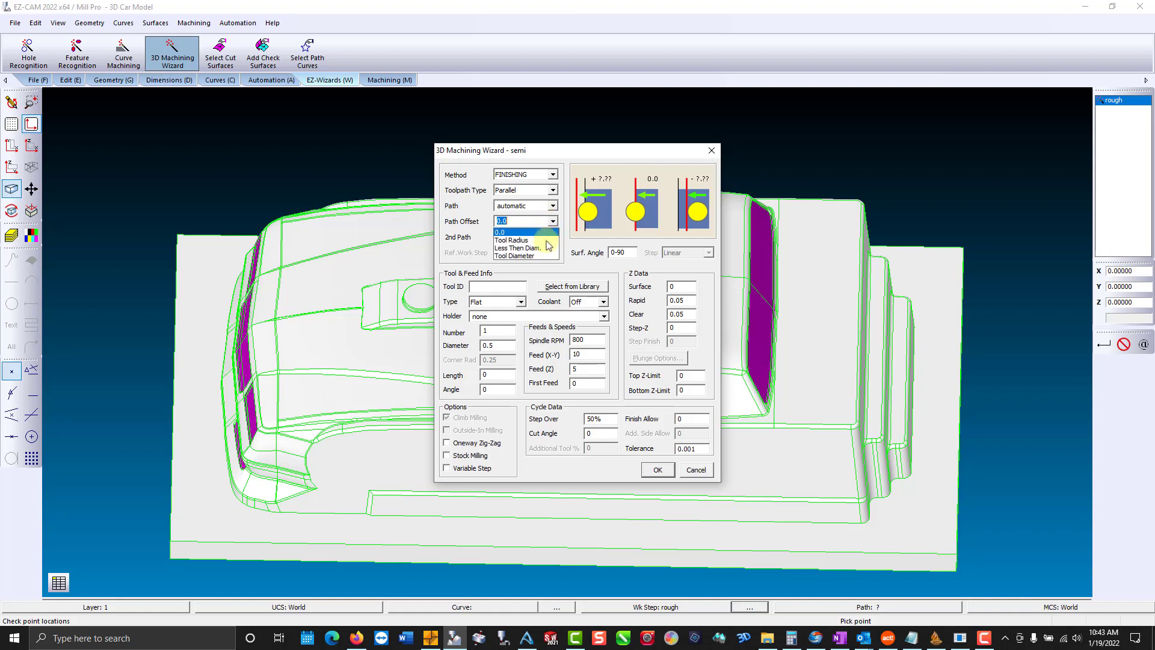
click(548, 249)
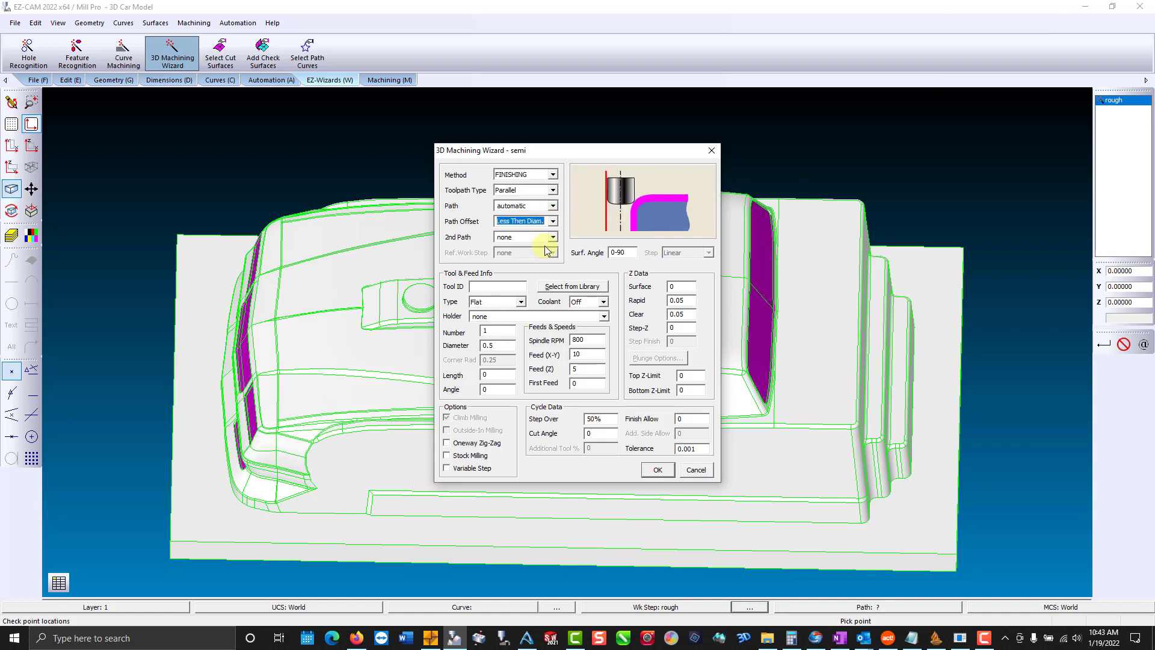
click(520, 301)
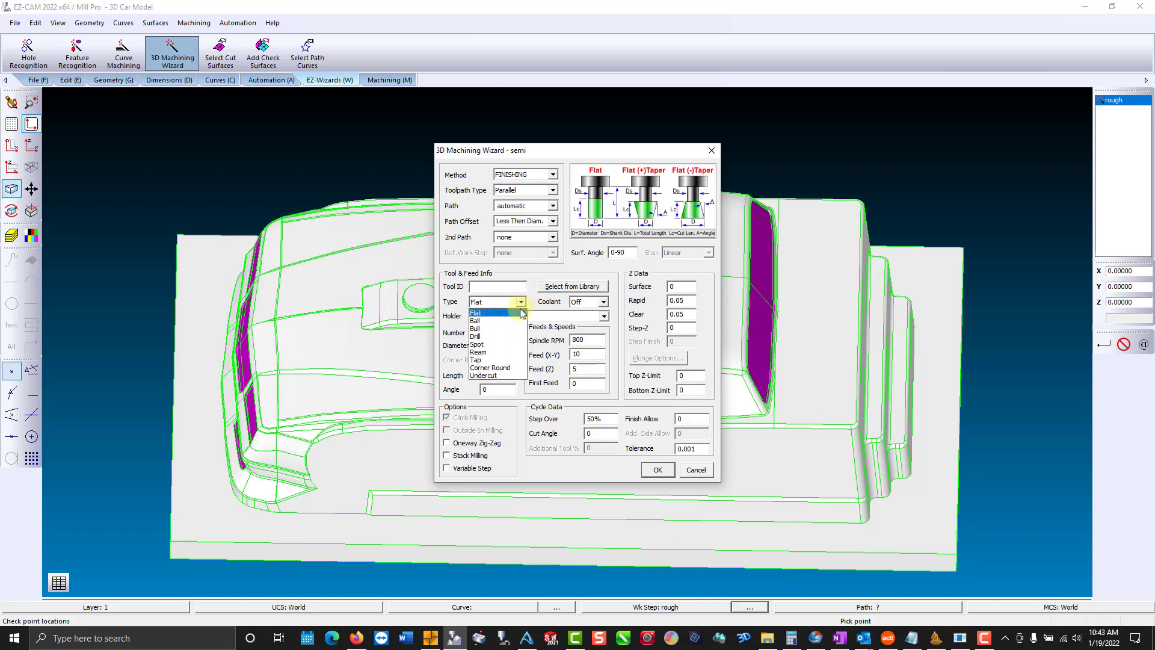
click(517, 321)
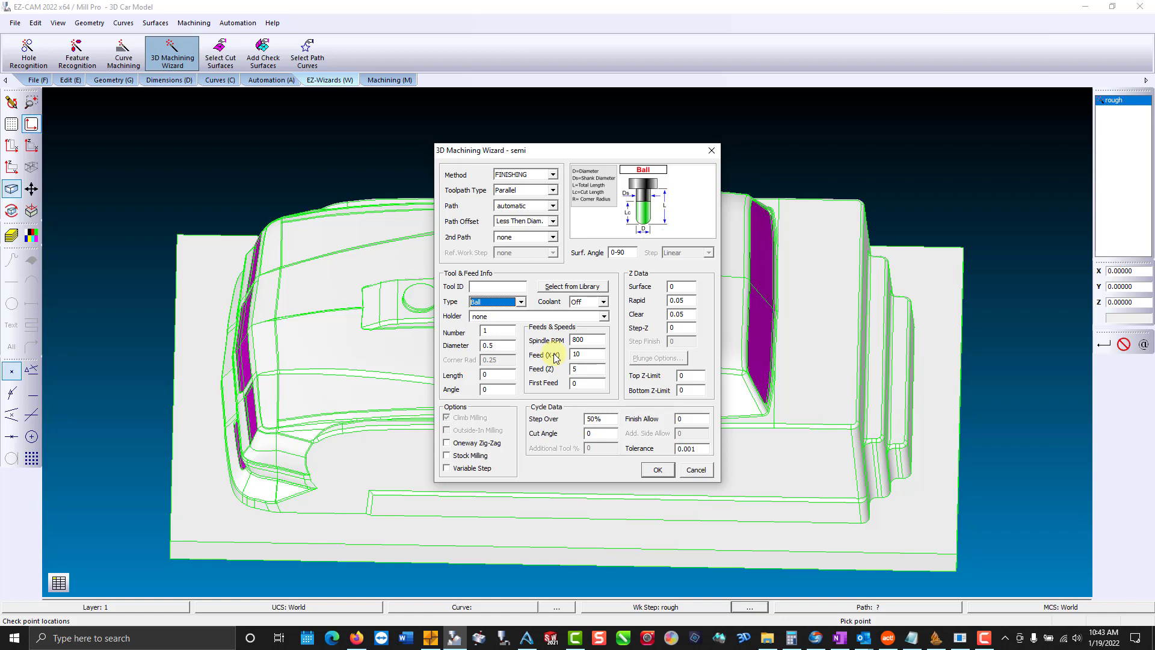
click(692, 420)
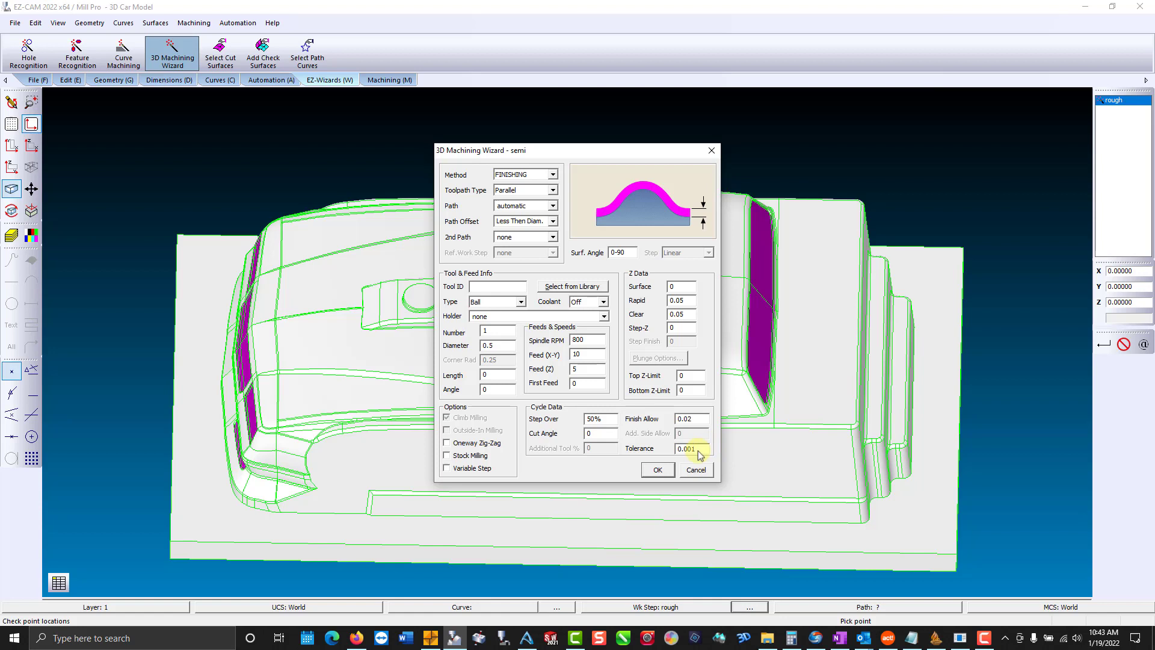
click(669, 470)
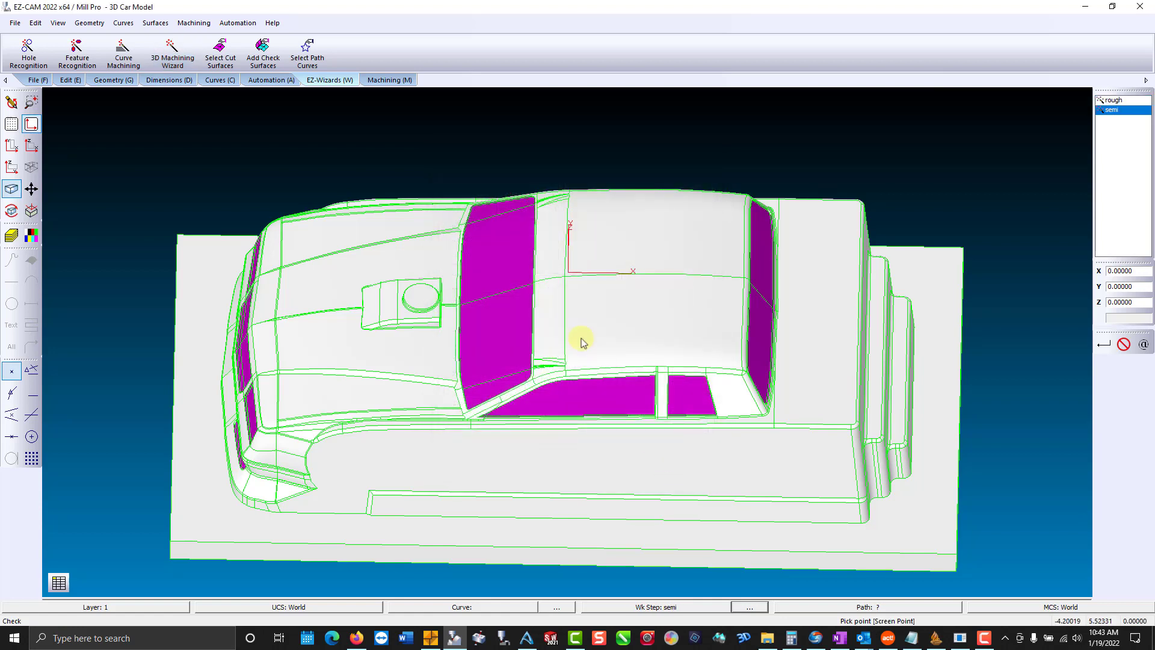
- Verify the semi parallel toolpath, orbit to inspect it, then redraw to clear it
click(400, 79)
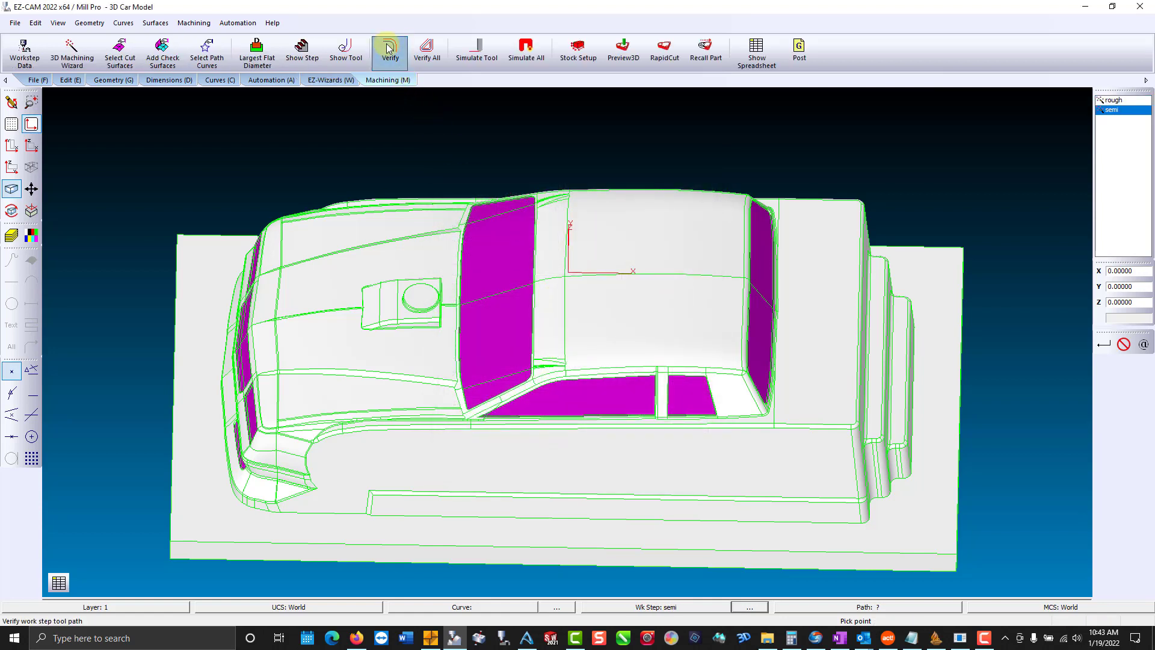
click(388, 48)
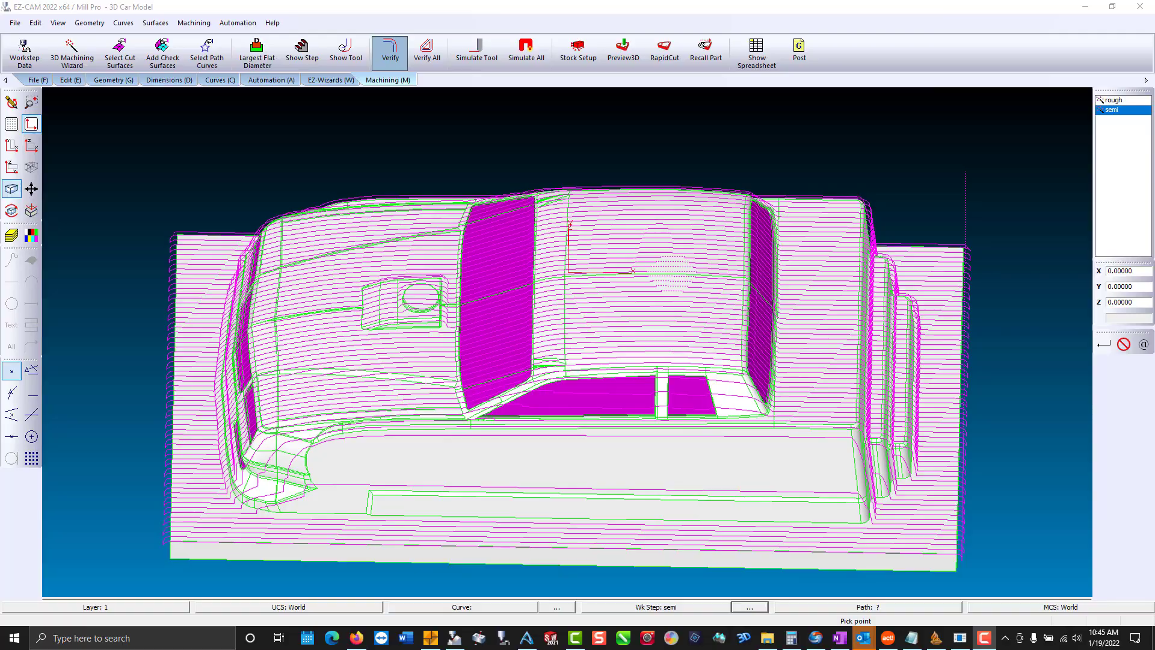
drag(619, 456, 420, 412)
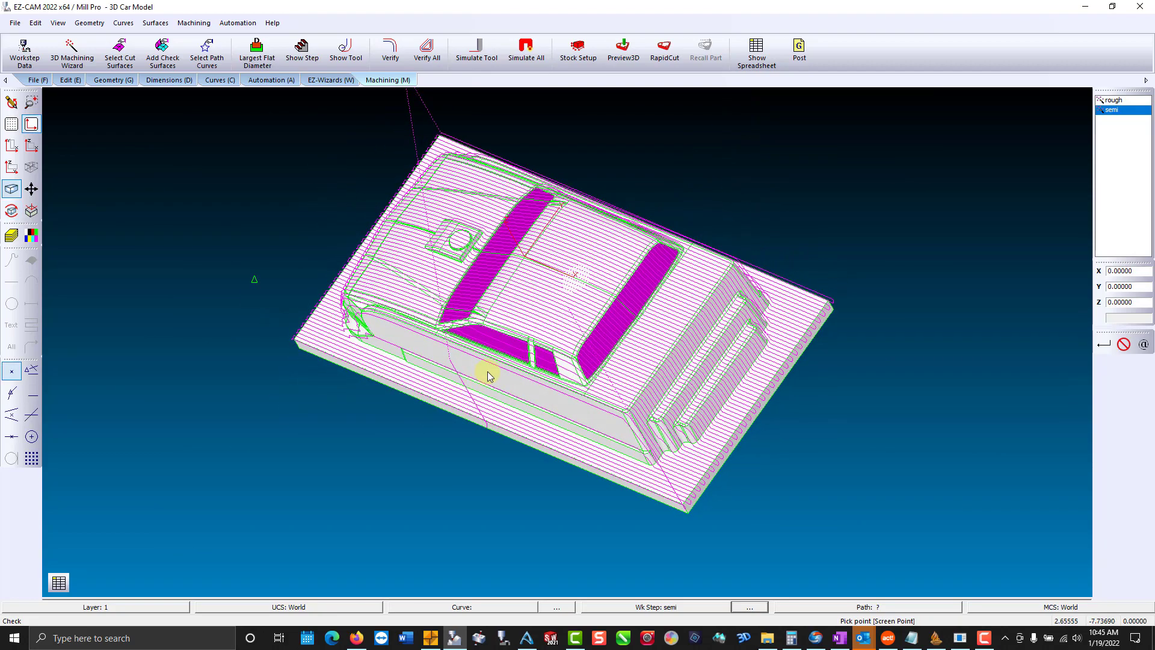
drag(489, 377, 532, 331)
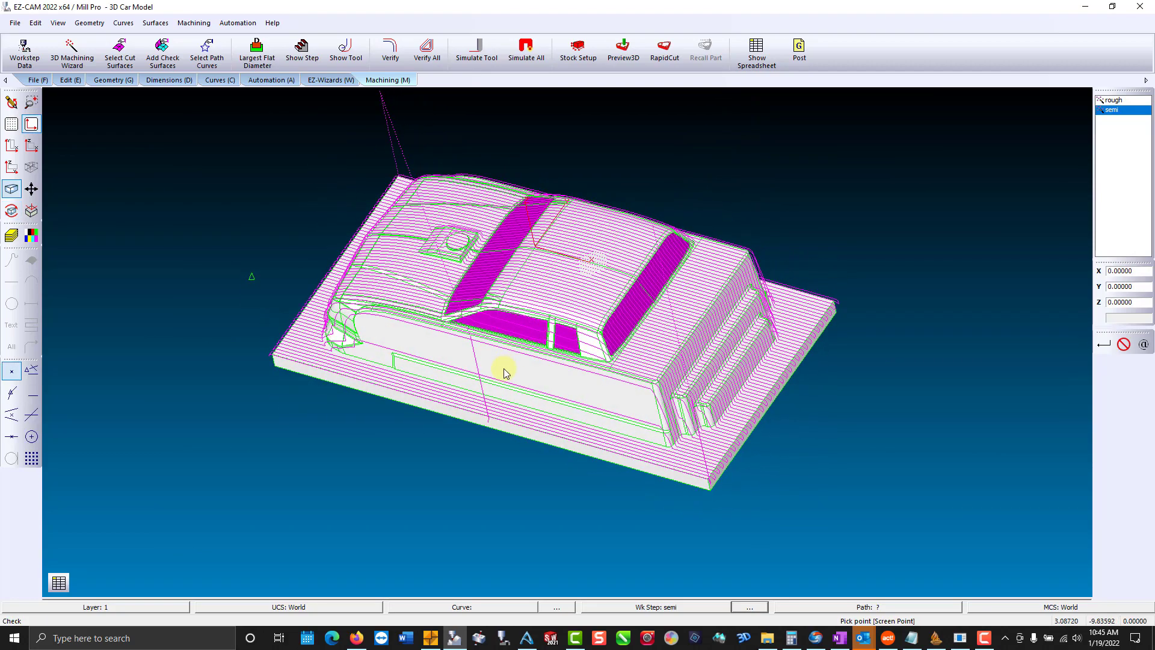
drag(504, 372, 534, 306)
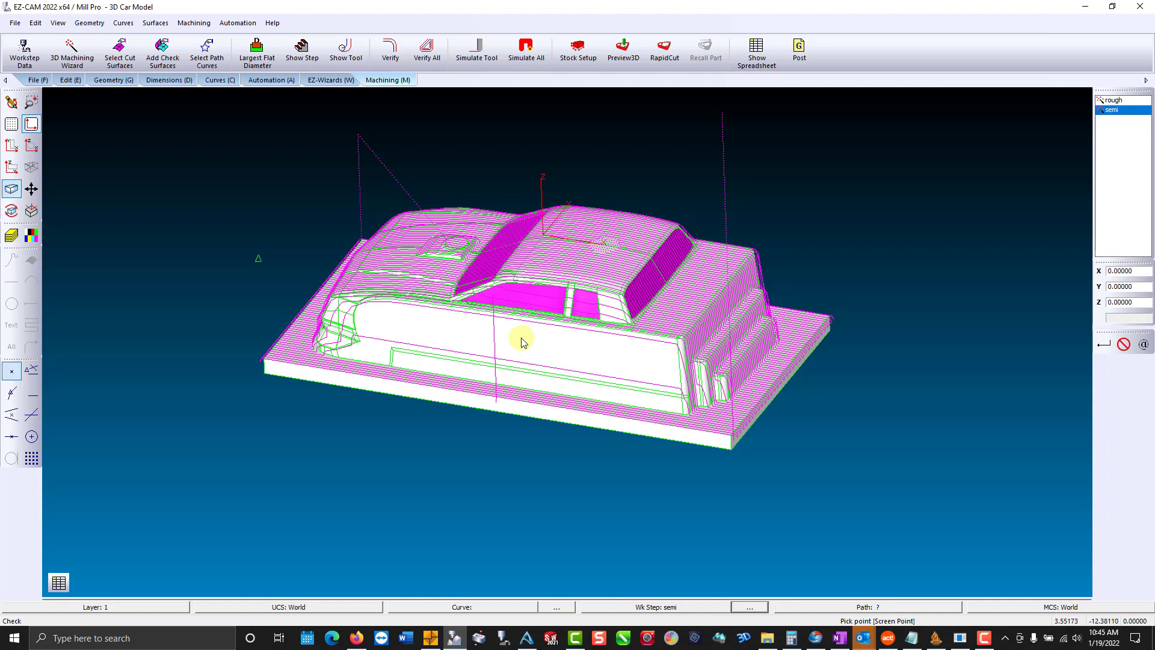
click(12, 211)
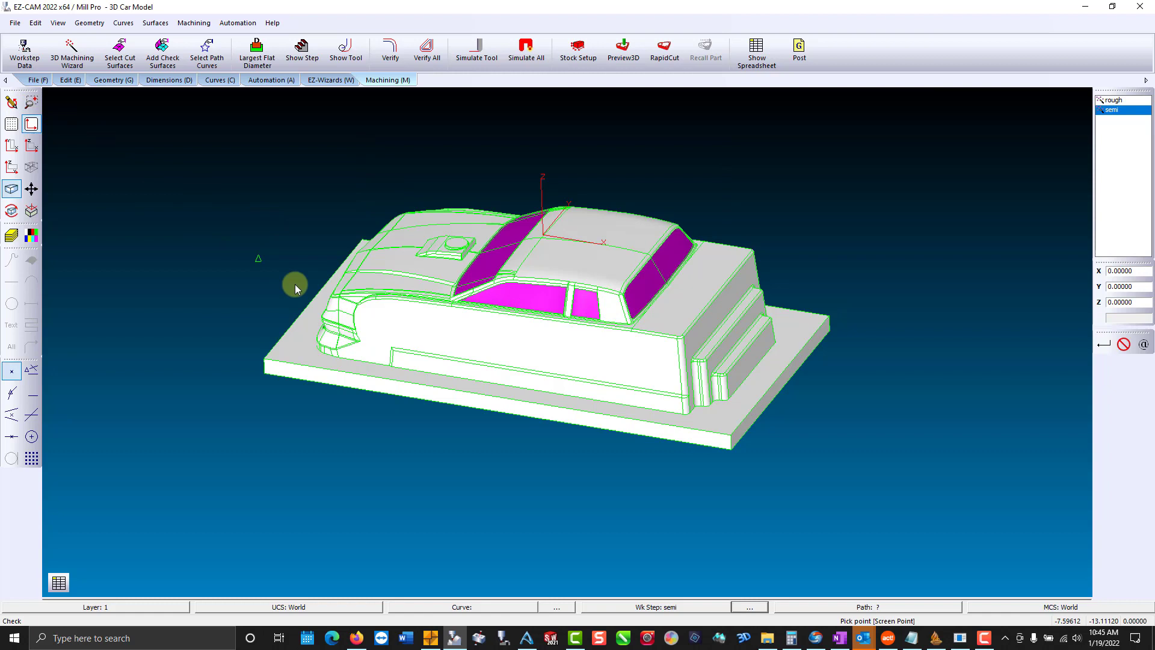
- Preview the machined car stock in 3D, inspect it, and bring up the 30 × 15.75 × 7.93749 stock setup
drag(353, 313, 380, 348)
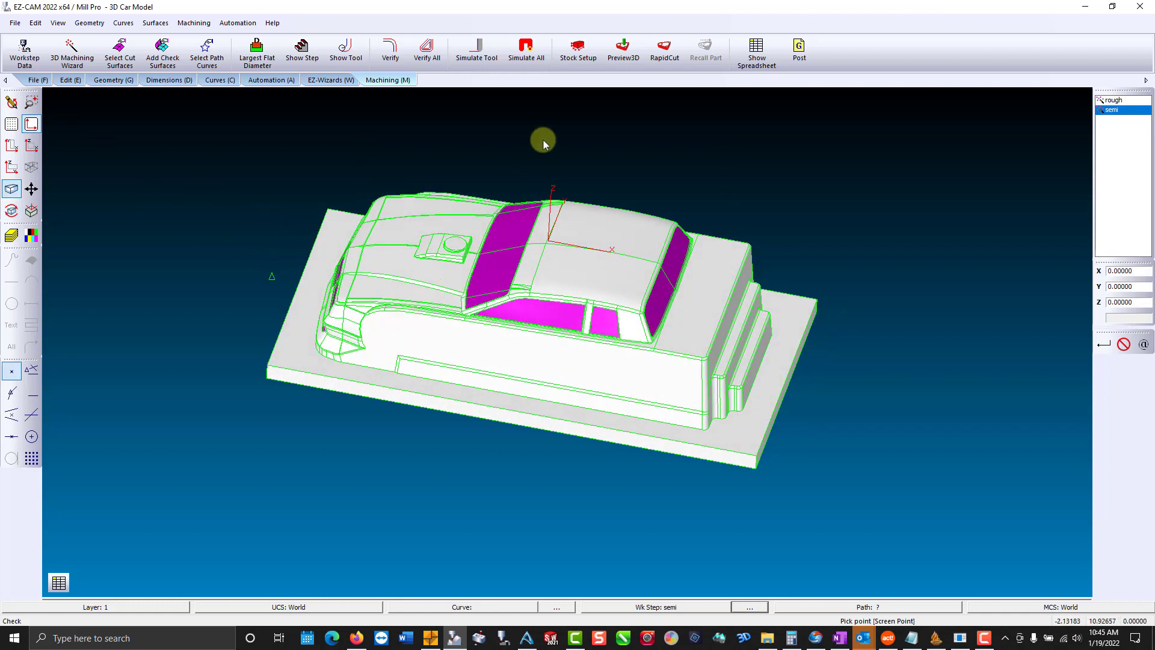
click(624, 47)
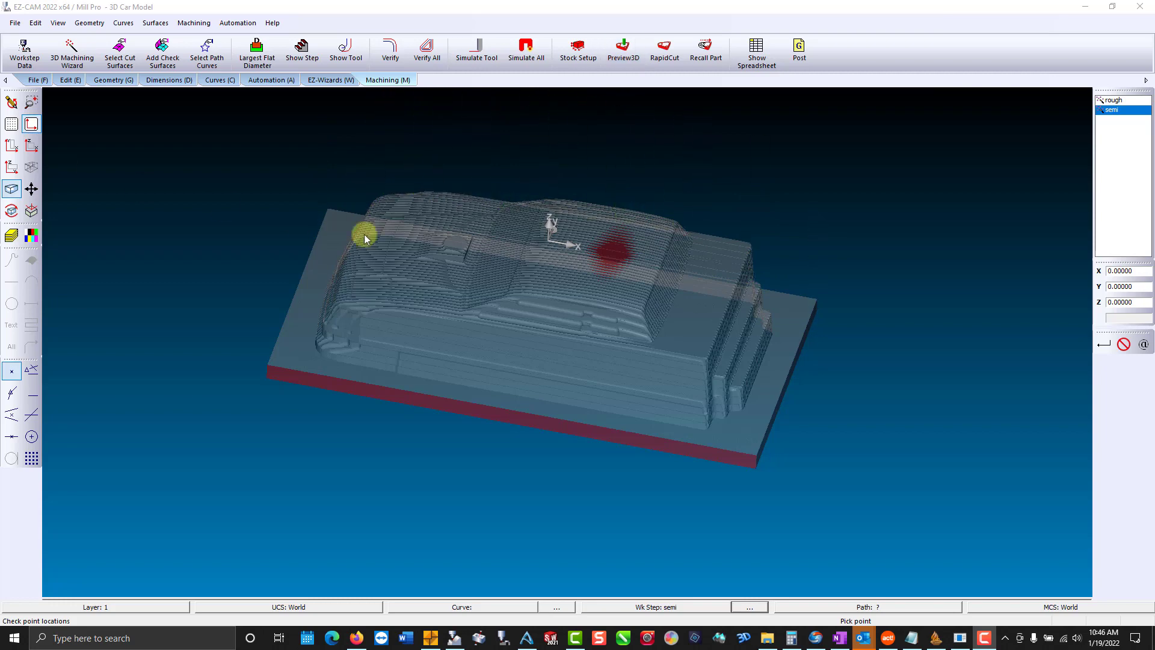
mouse_move(648, 295)
middle_down()
mouse_move(373, 315)
mouse_move(407, 273)
mouse_move(639, 168)
mouse_move(678, 199)
mouse_move(661, 298)
middle_up()
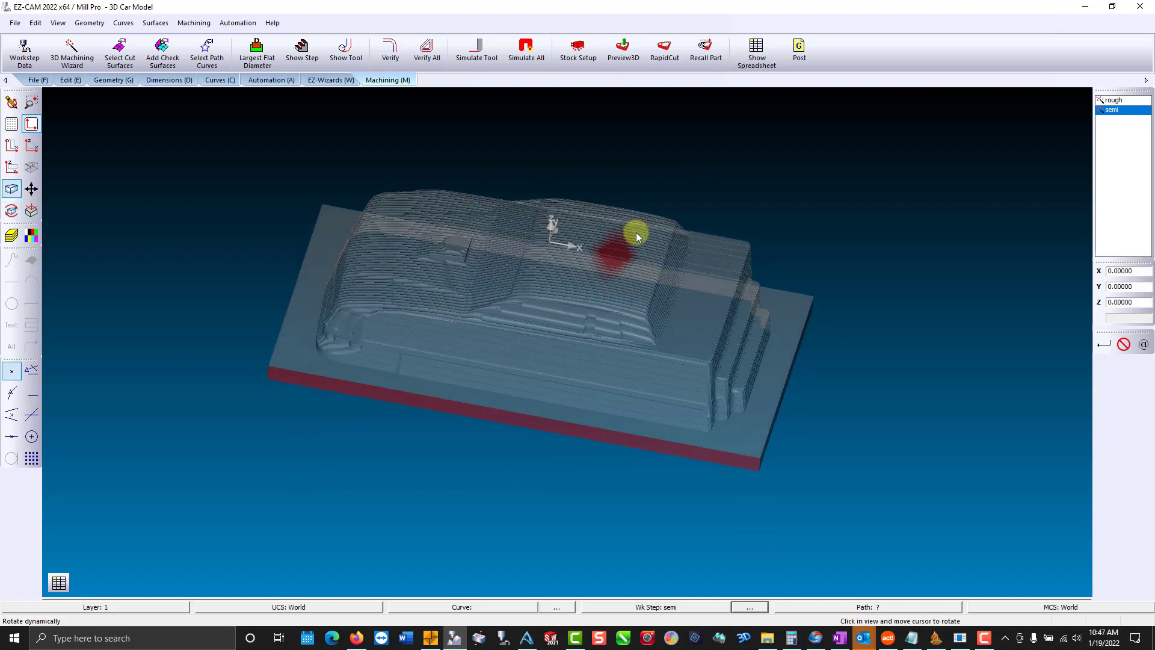
click(579, 53)
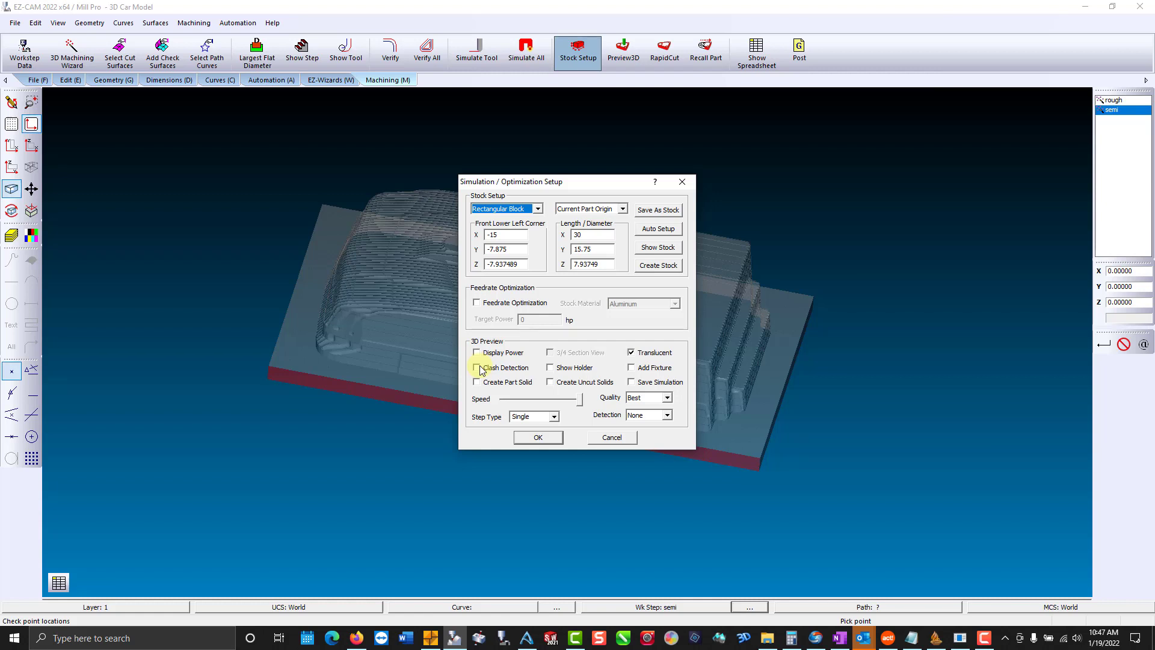
- Cancel the stock setup and redraw so the shaded car model replaces the simulated stock
click(609, 436)
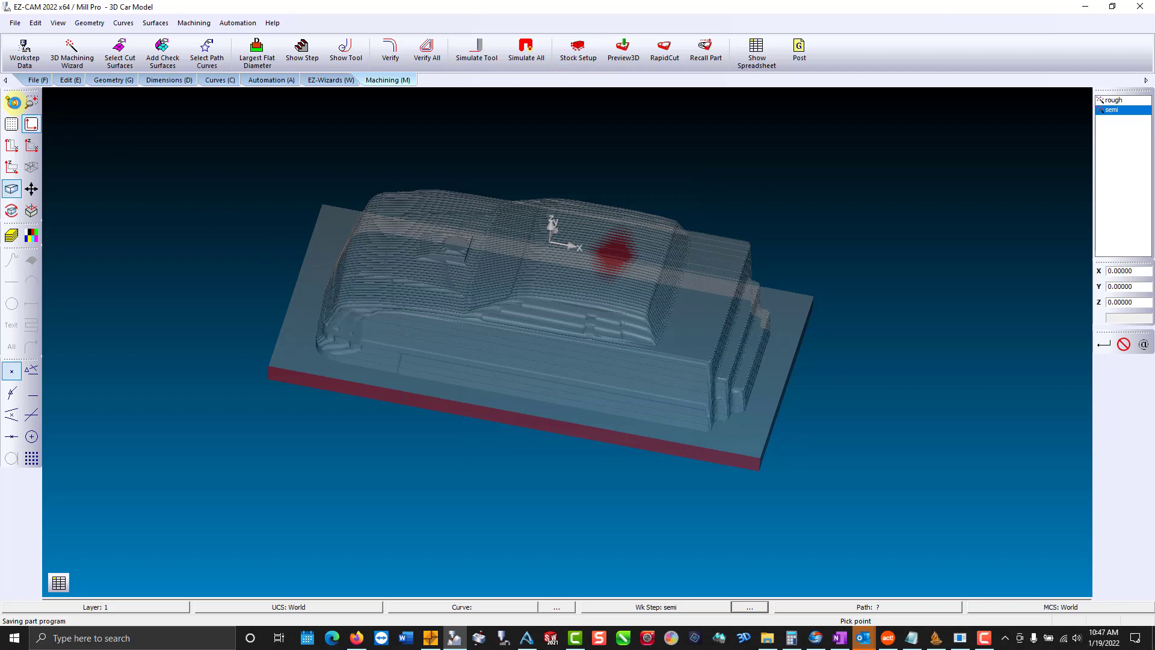
click(20, 106)
mouse_move(517, 321)
middle_down()
mouse_move(521, 253)
mouse_move(382, 351)
mouse_move(356, 457)
mouse_move(377, 493)
middle_up()
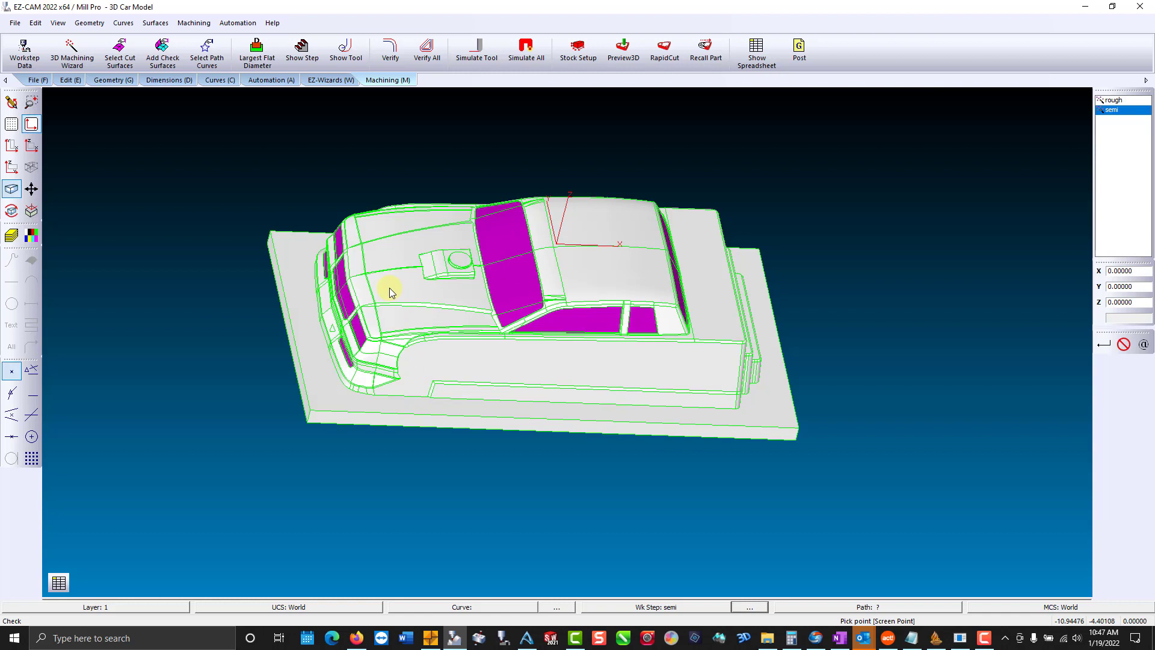
- Run Largest Corner Radius Possible, which reports 0.063 radius with 99.992% stock cut
click(243, 20)
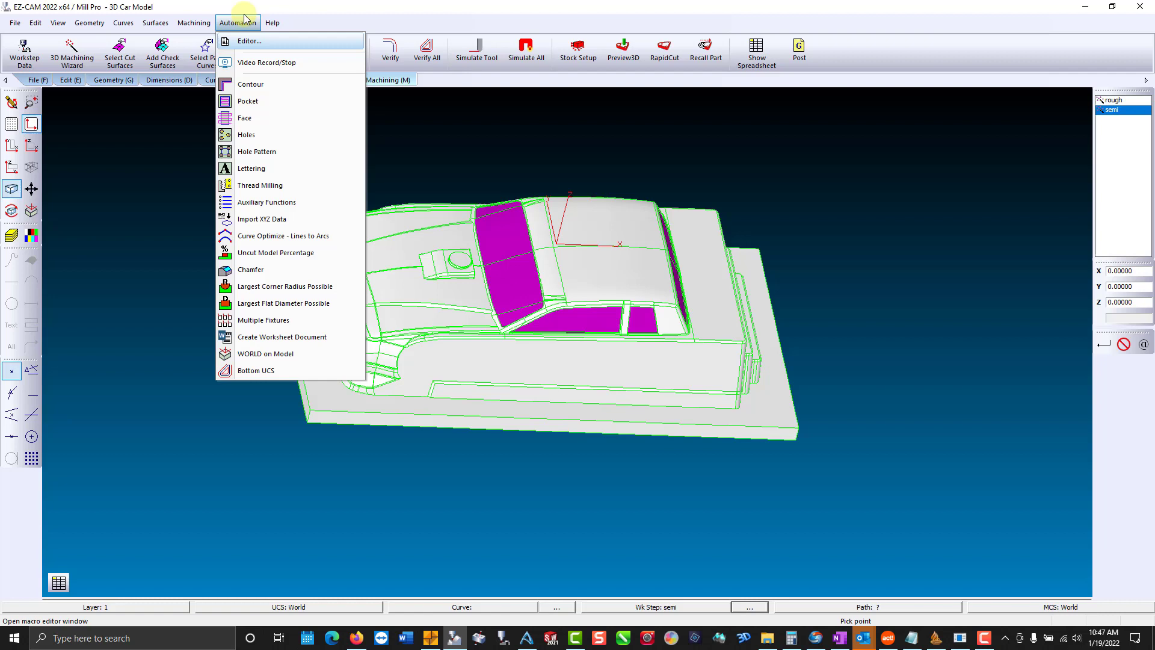
click(229, 286)
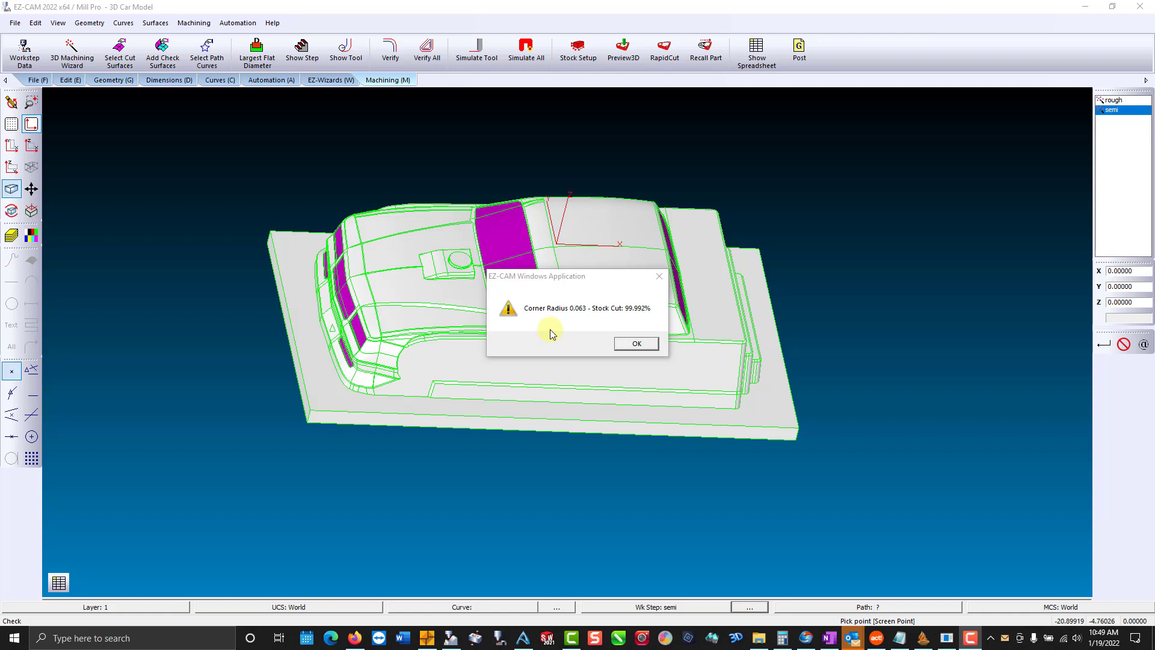
click(629, 345)
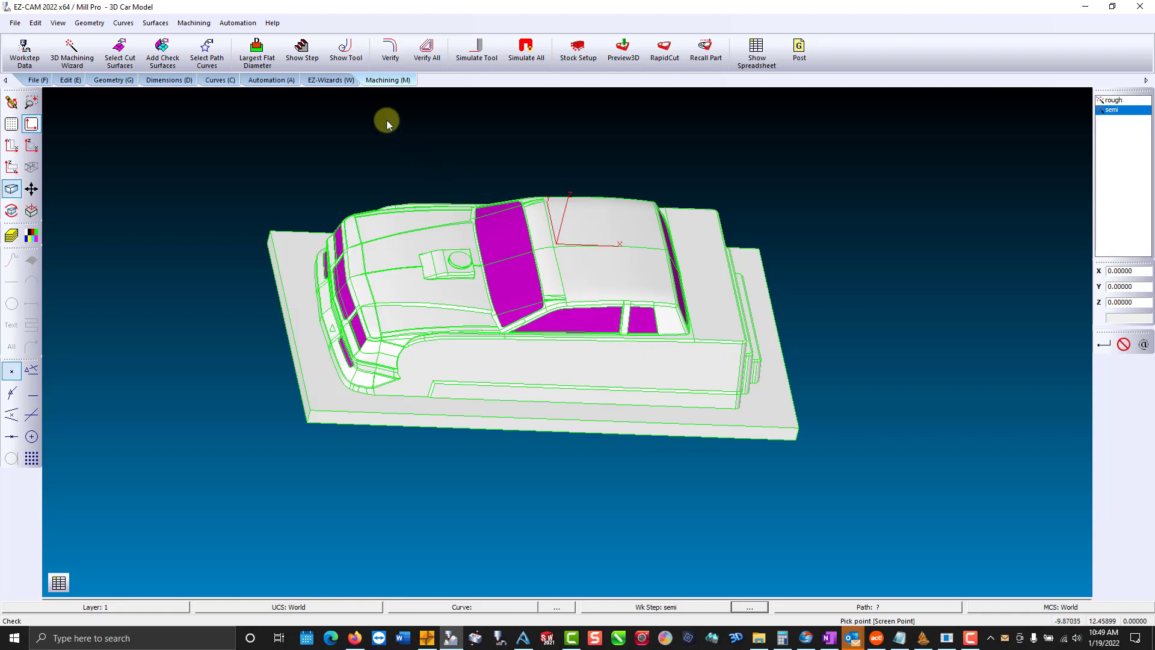
- Start a new 3D Machining Wizard work step named finish1
click(347, 82)
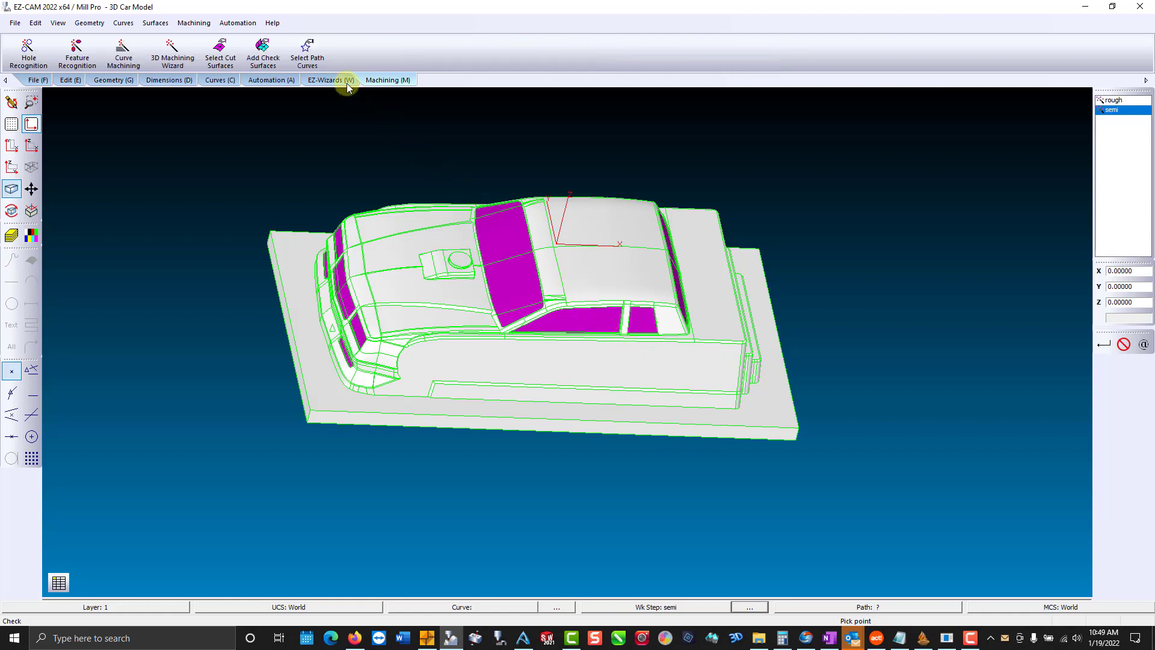
click(163, 47)
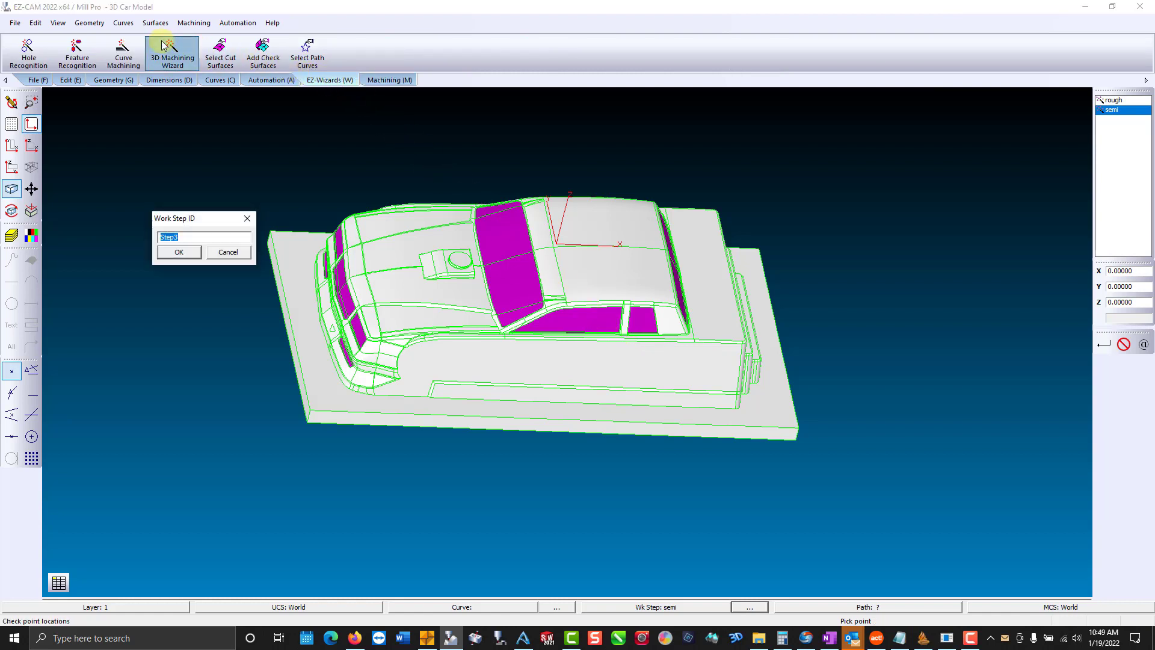
text(finish1)
key(Return)
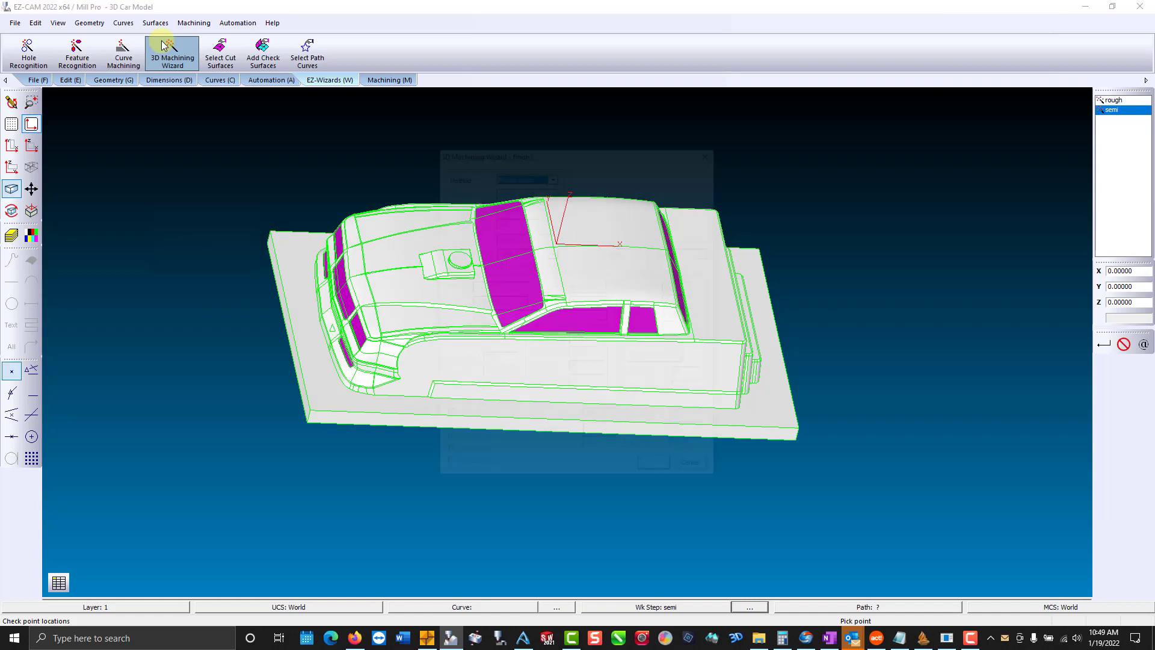
- Set the FINISHING method, 3D Equidistant toolpath and Less Then Diam. path offset
click(552, 175)
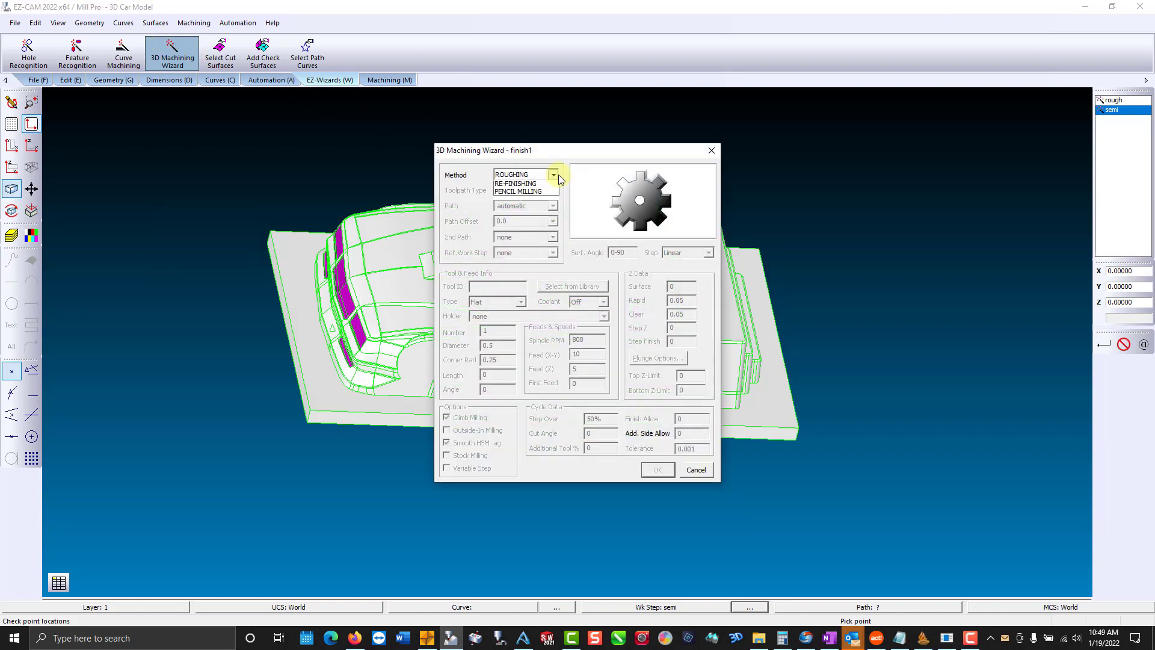
click(553, 201)
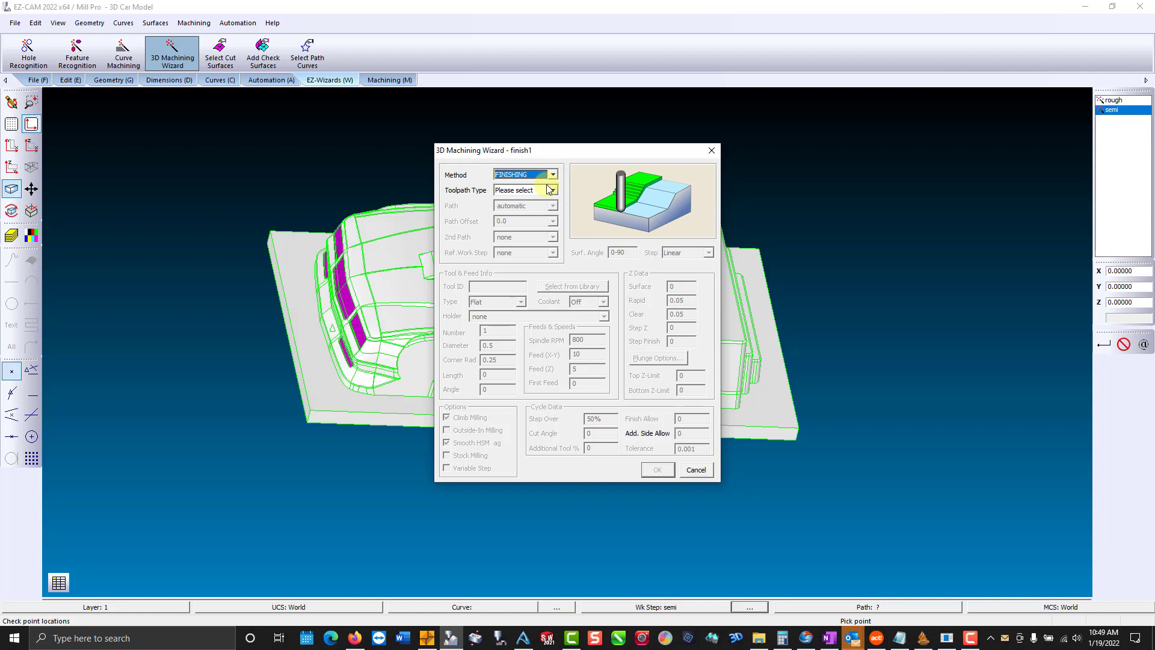
click(550, 190)
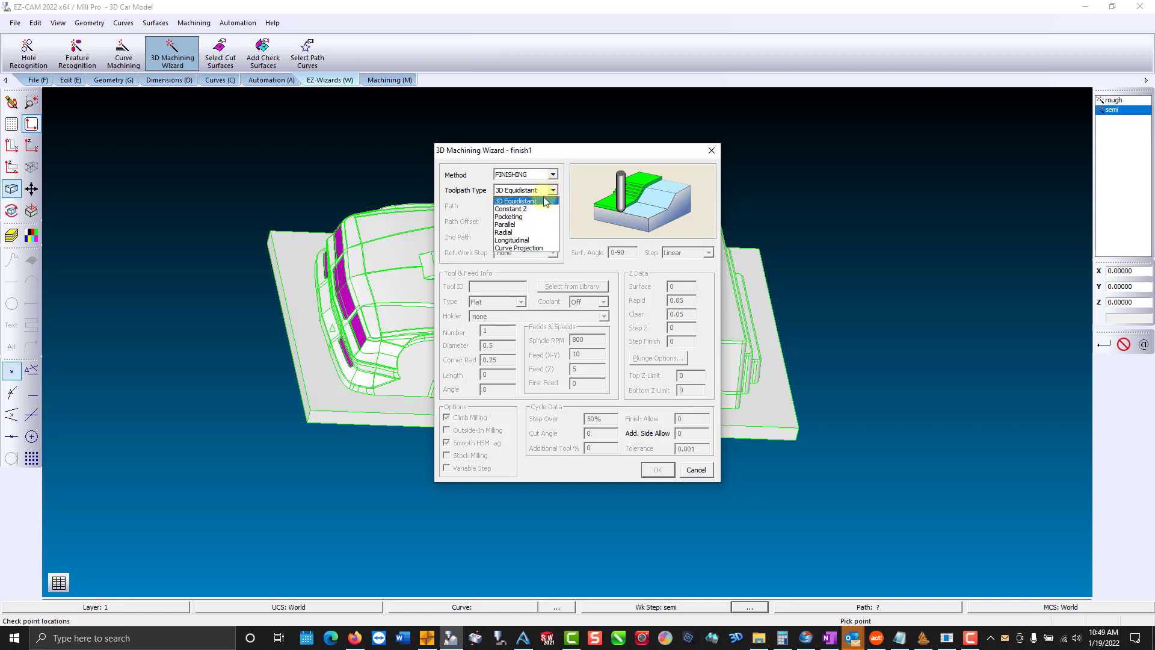
click(545, 202)
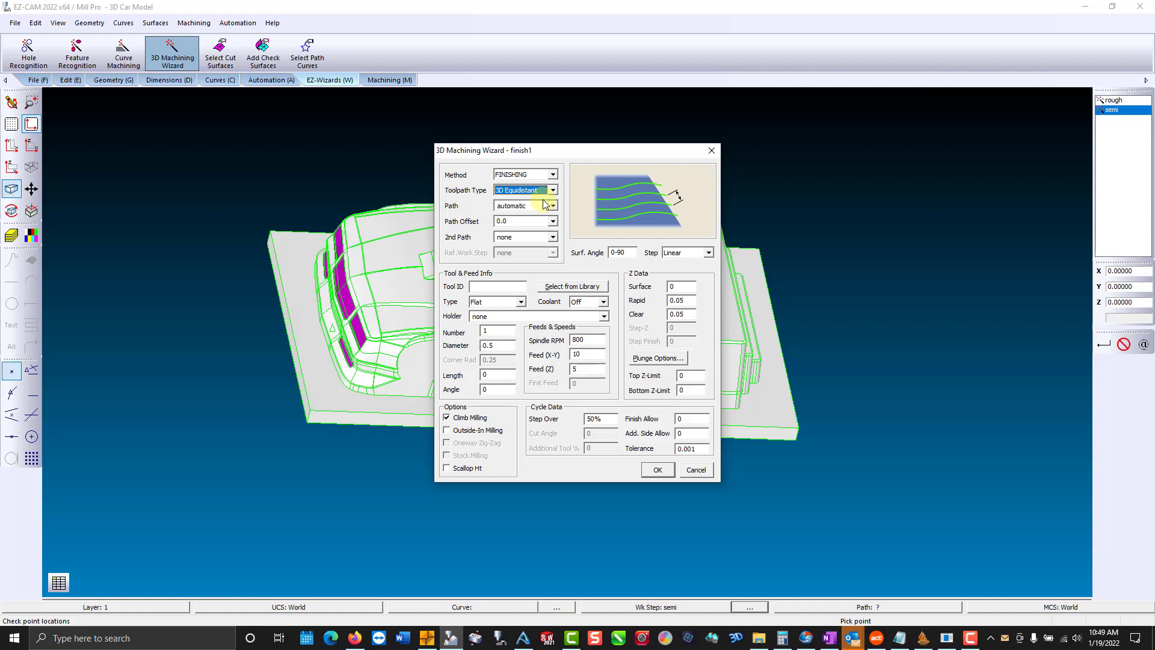
click(552, 220)
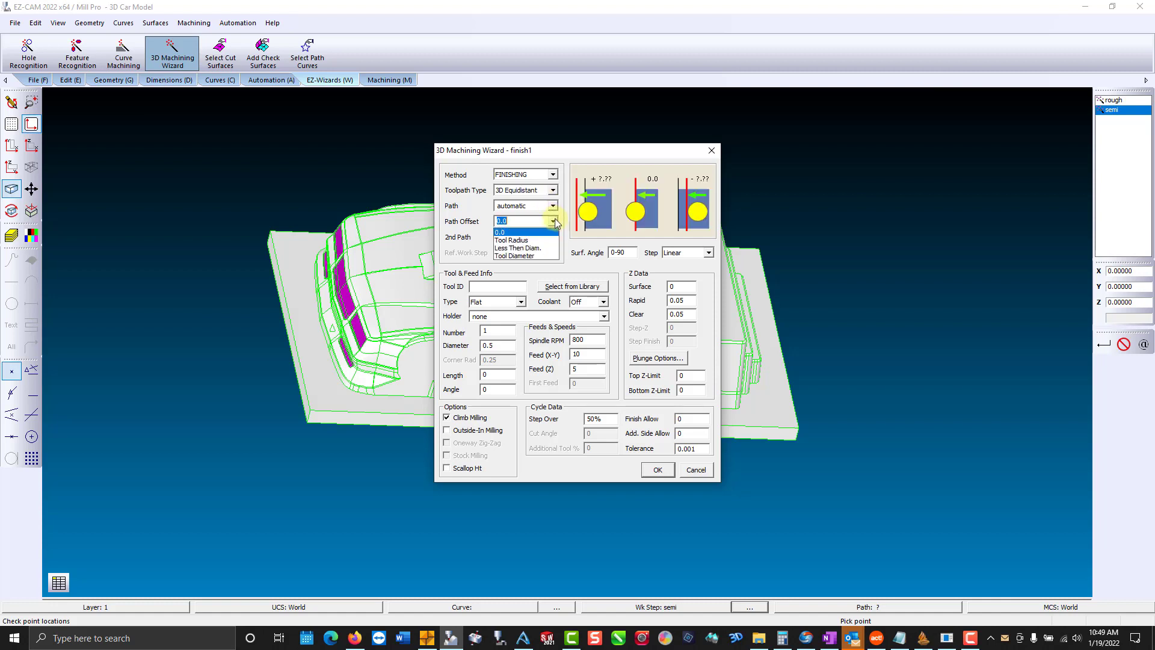
click(549, 249)
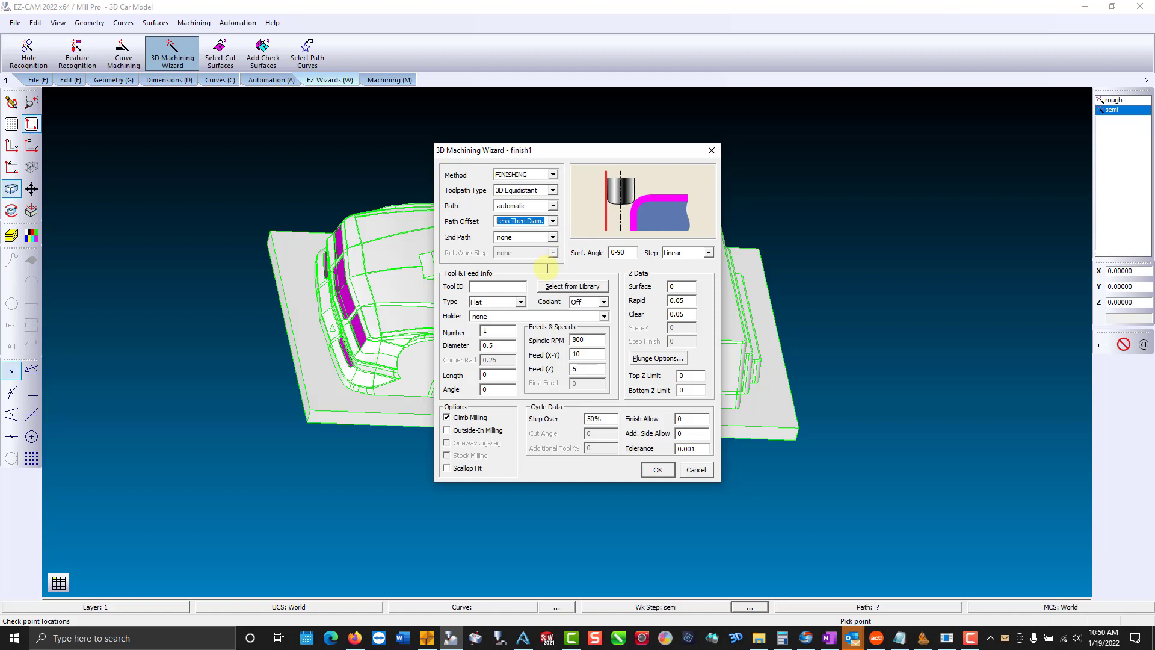
- Use a 0.25 ball tool with 0.02 step over and confirm the finish1 step
click(521, 301)
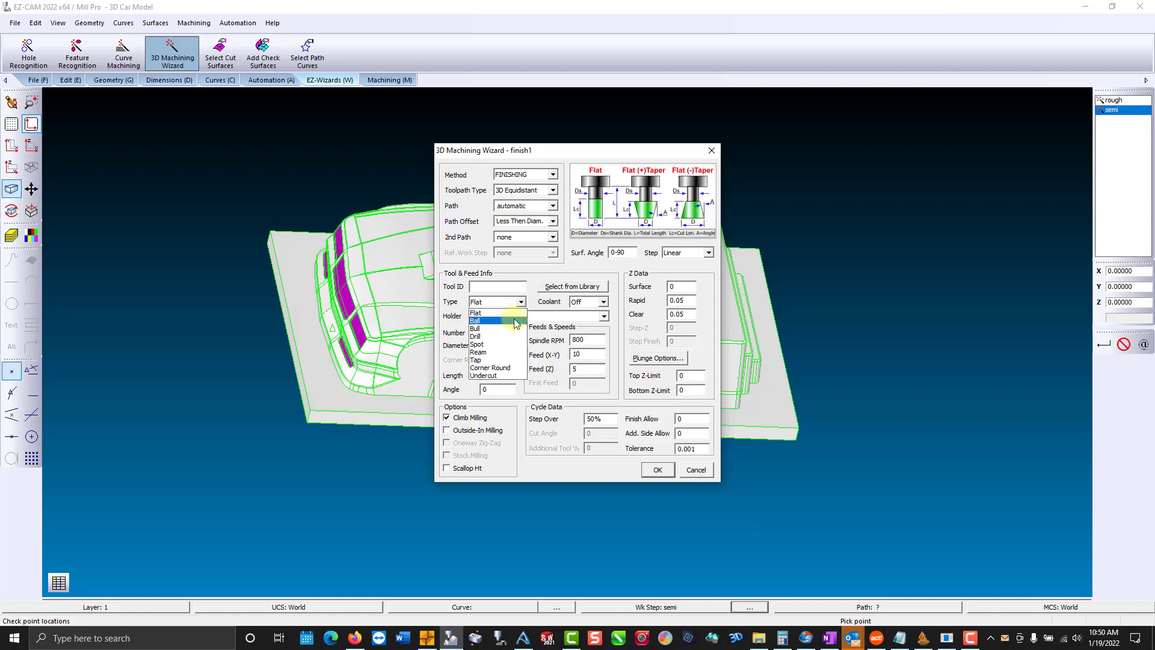
click(516, 322)
double_click(496, 345)
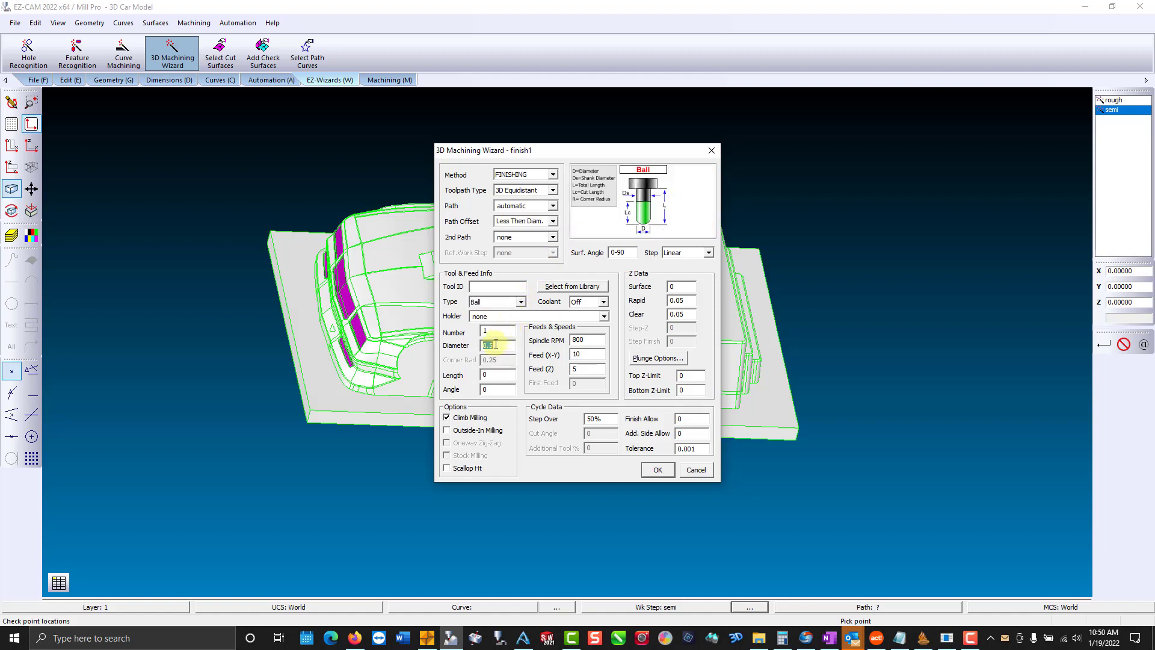
text(.25)
double_click(615, 419)
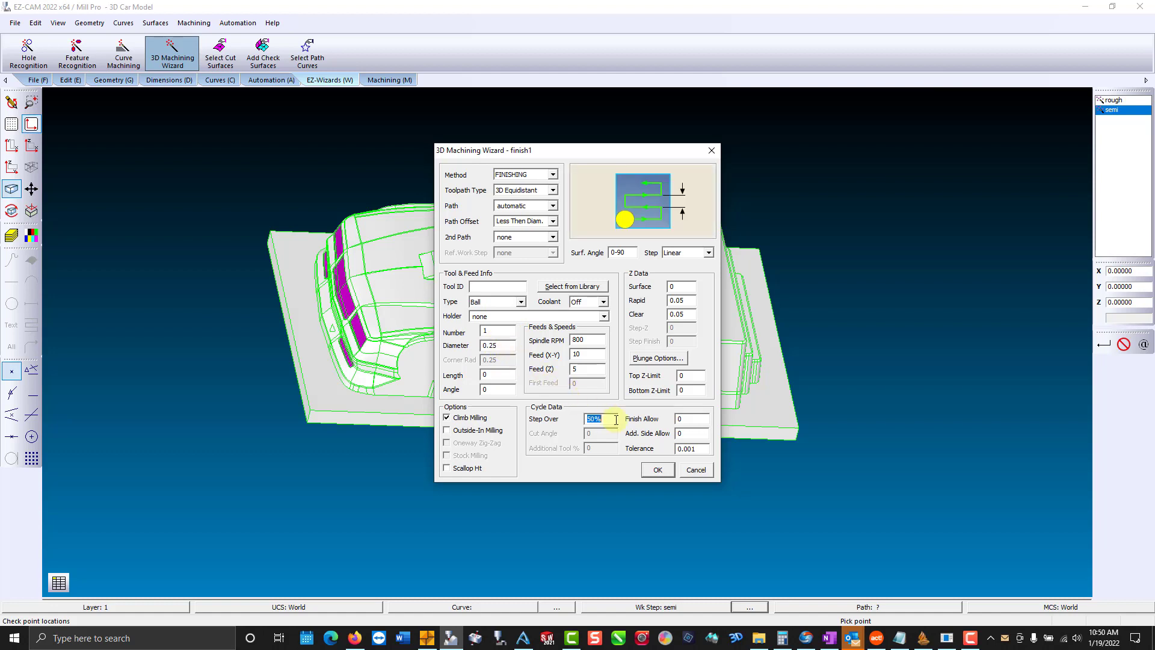
text(.02)
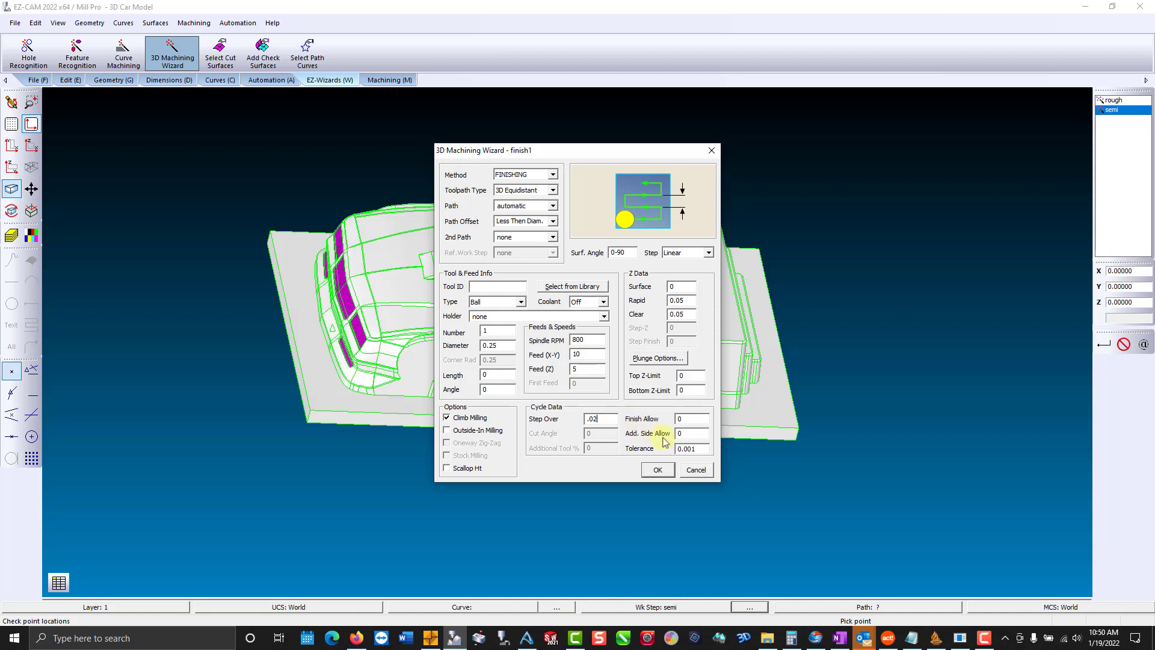
click(692, 449)
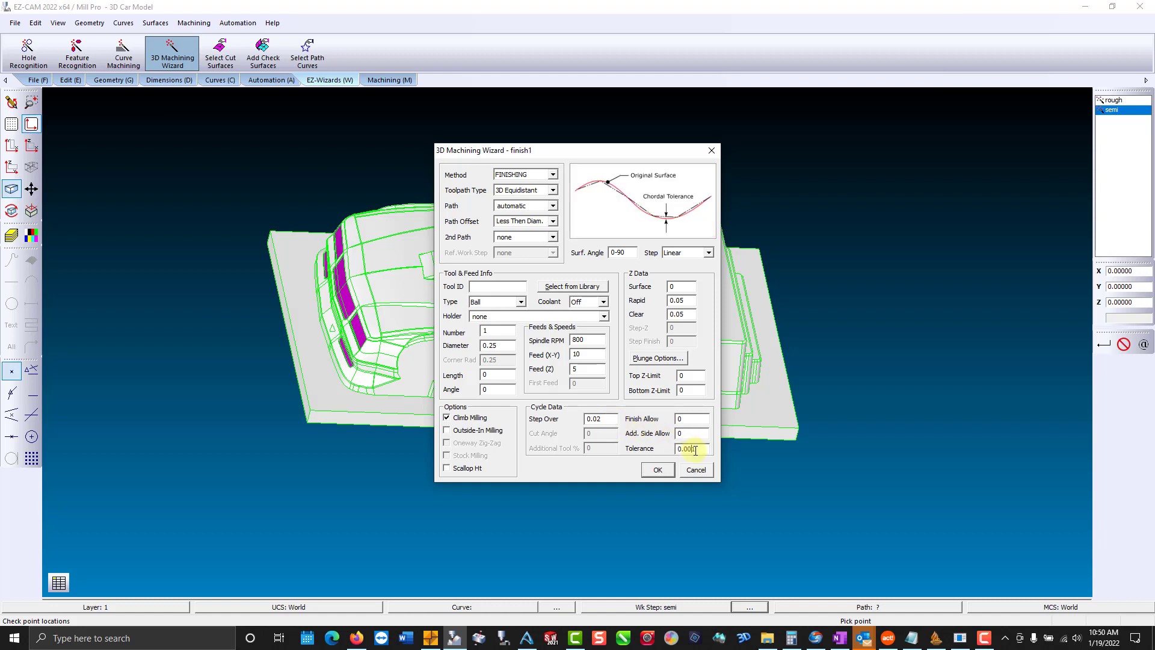
click(659, 470)
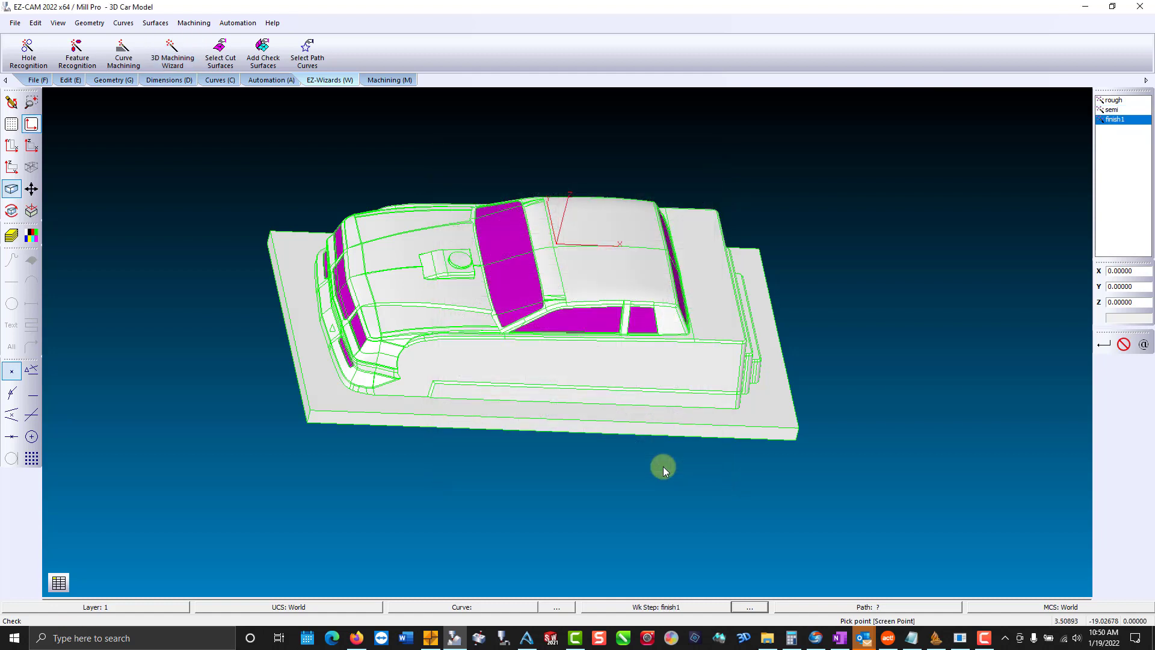
click(400, 84)
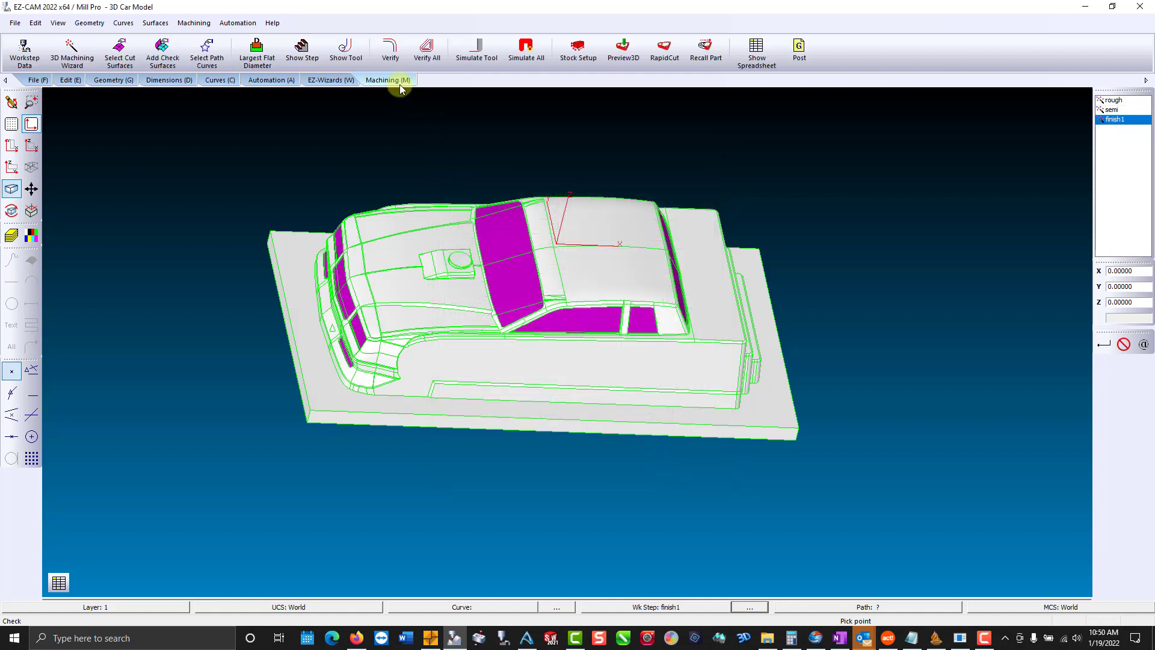
click(391, 52)
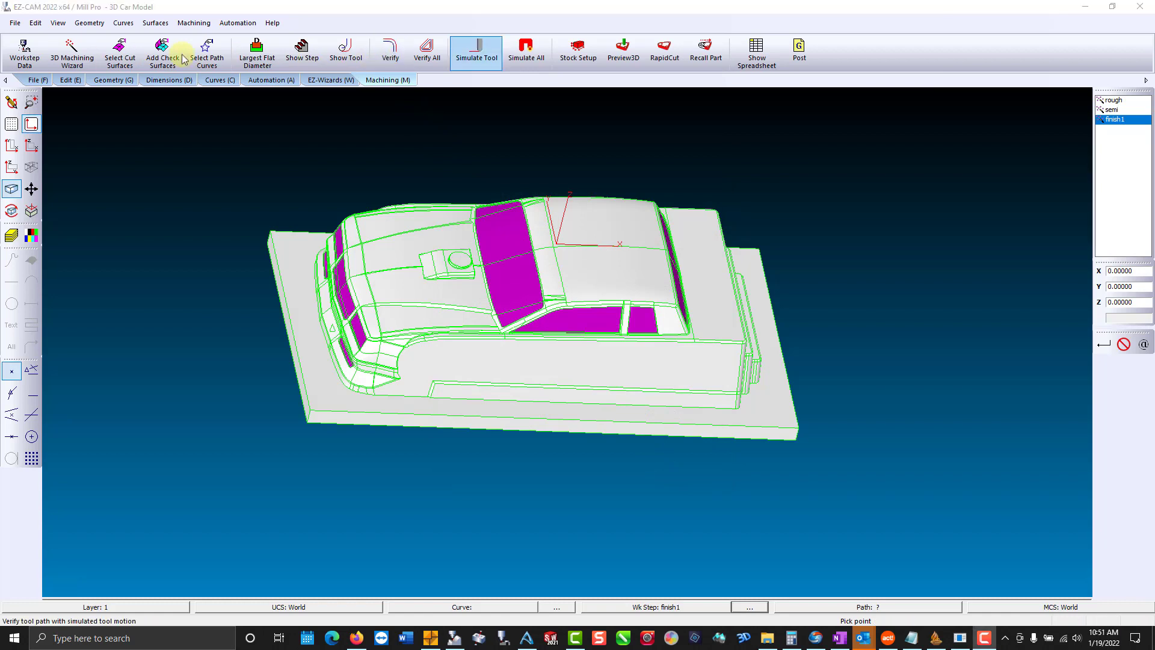
click(390, 51)
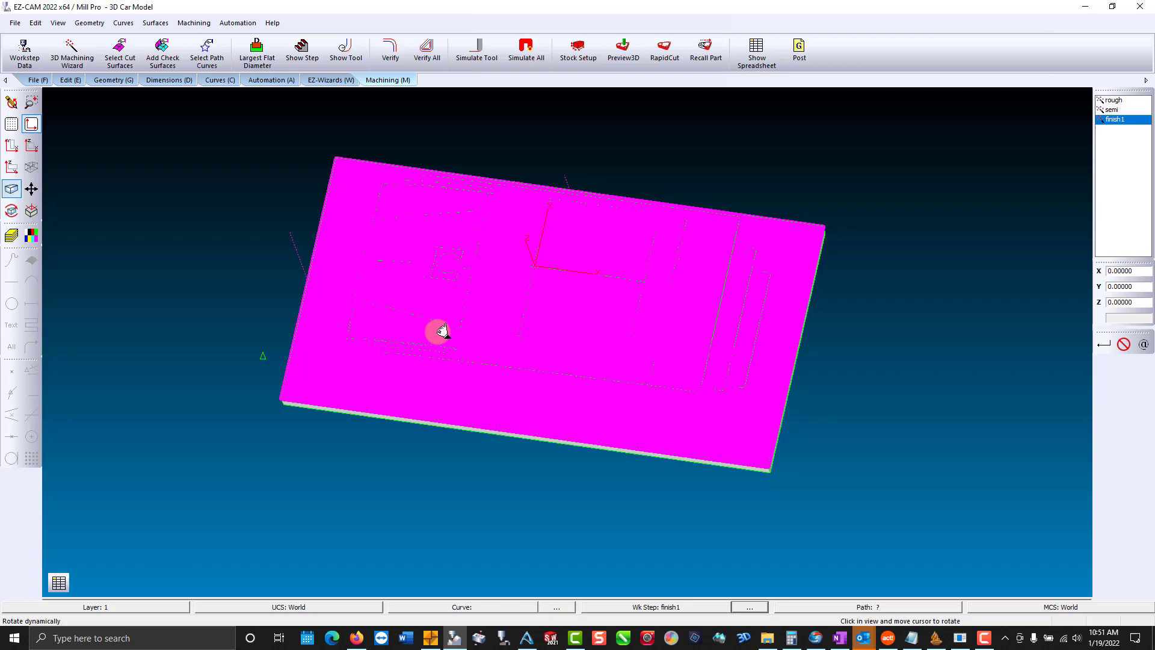
mouse_move(439, 330)
mouse_down()
mouse_move(565, 335)
mouse_move(571, 346)
mouse_move(601, 131)
mouse_up()
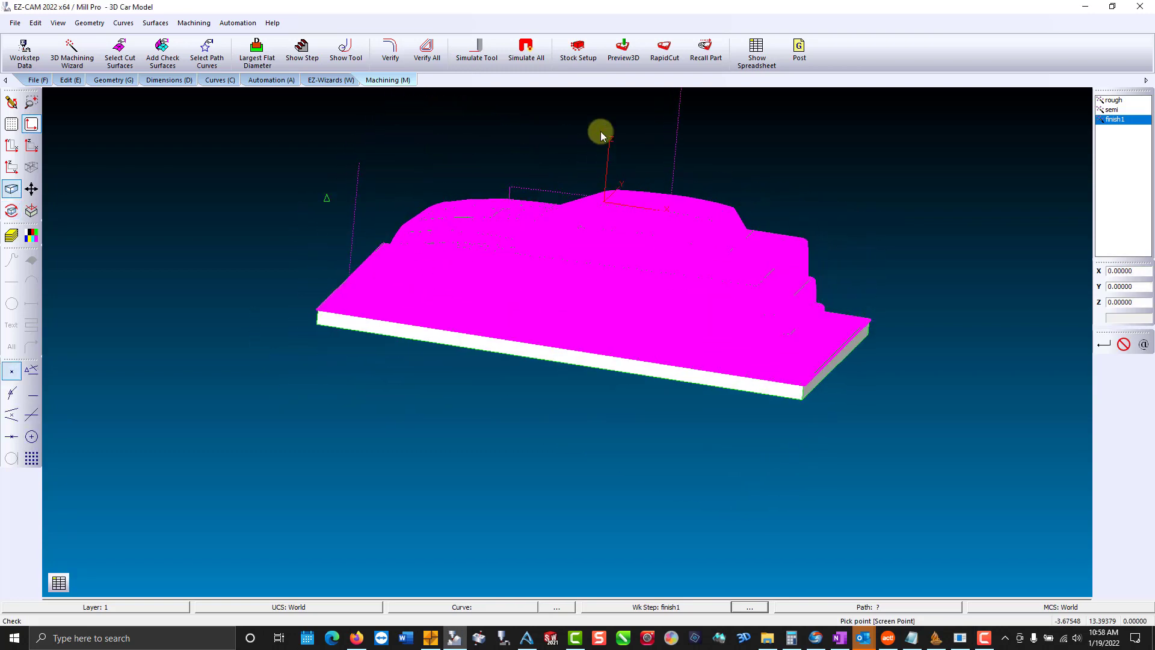
drag(547, 244, 569, 330)
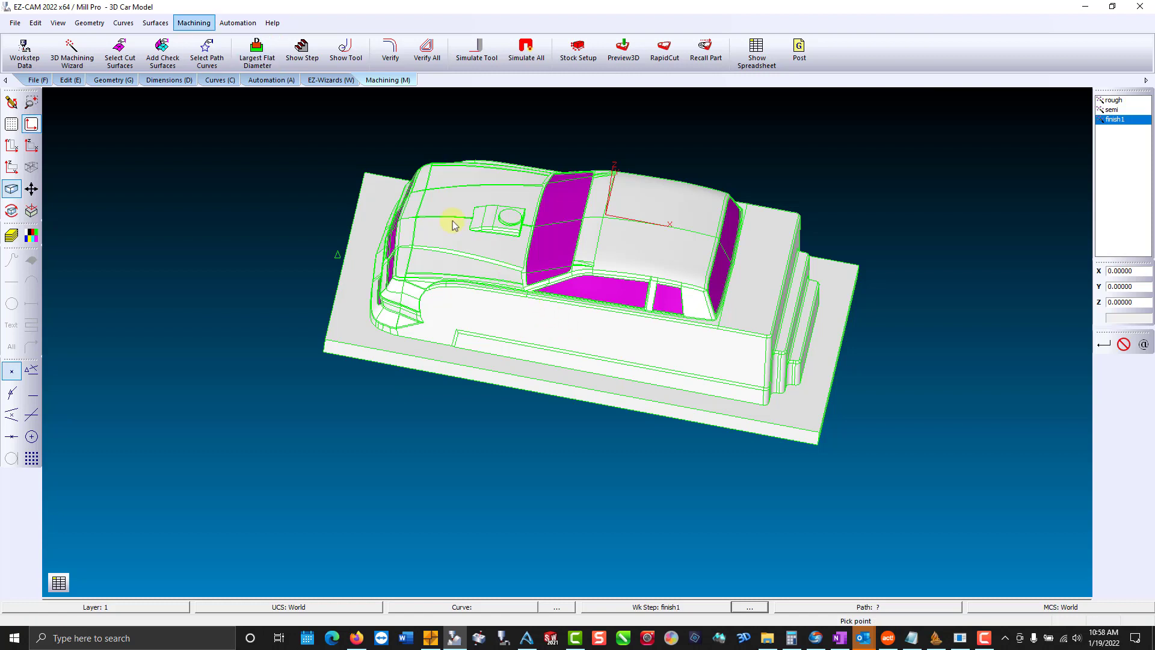
- Start a new 3D Machining Wizard work step named finish 2
click(314, 80)
click(188, 51)
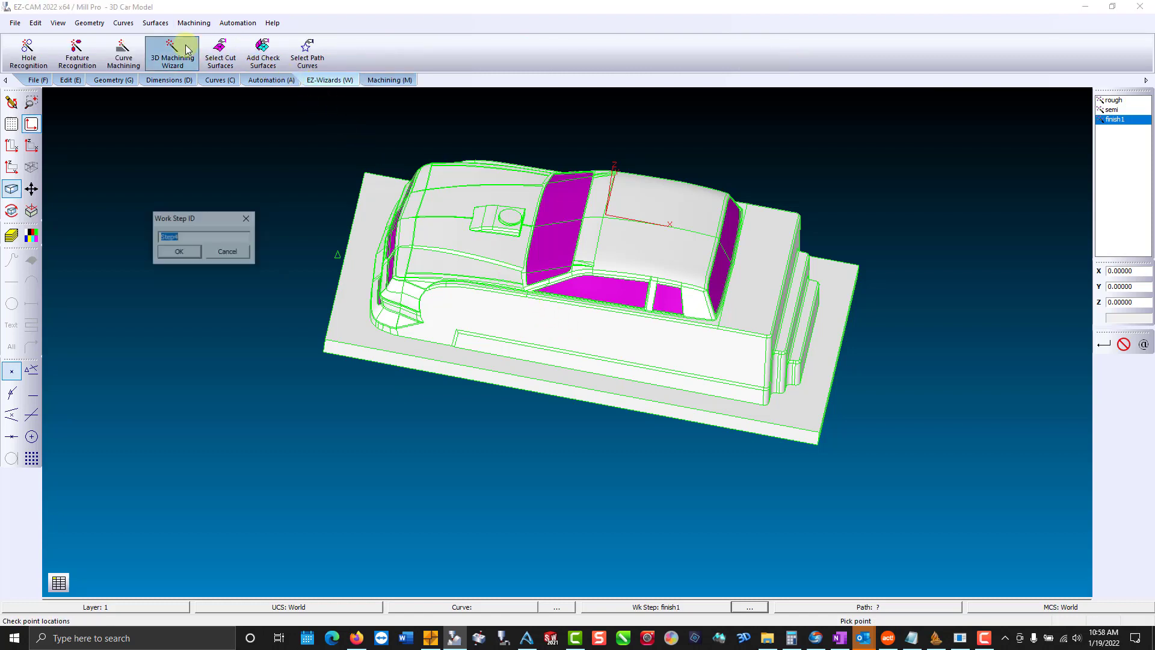
text(finish)
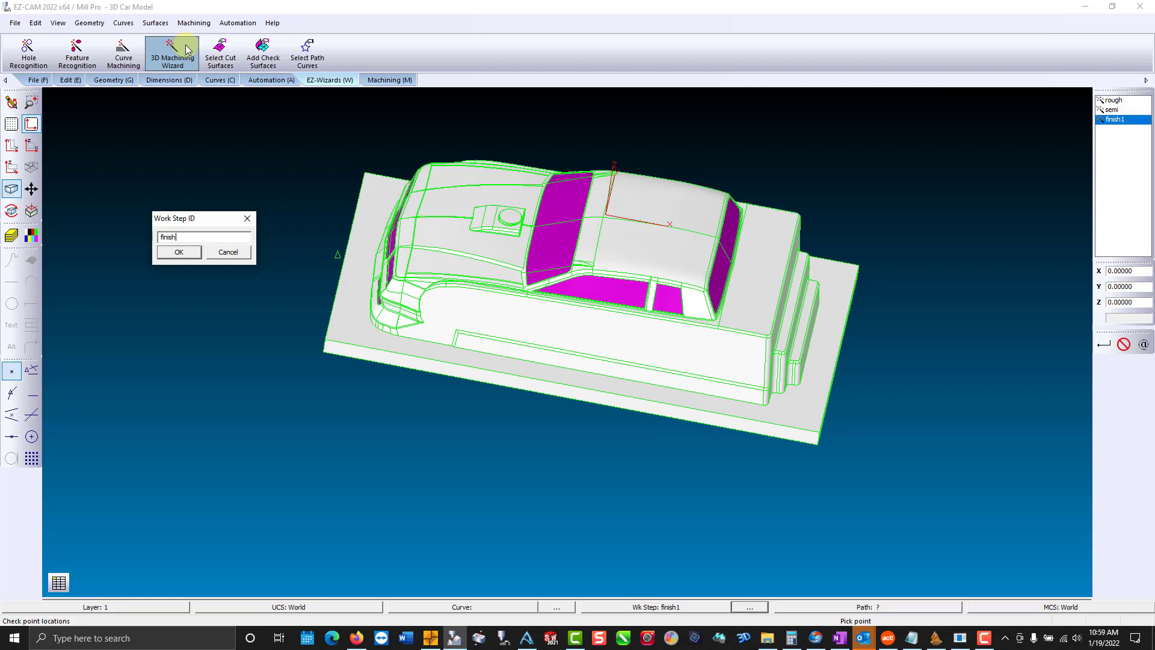
text( 2)
key(Return)
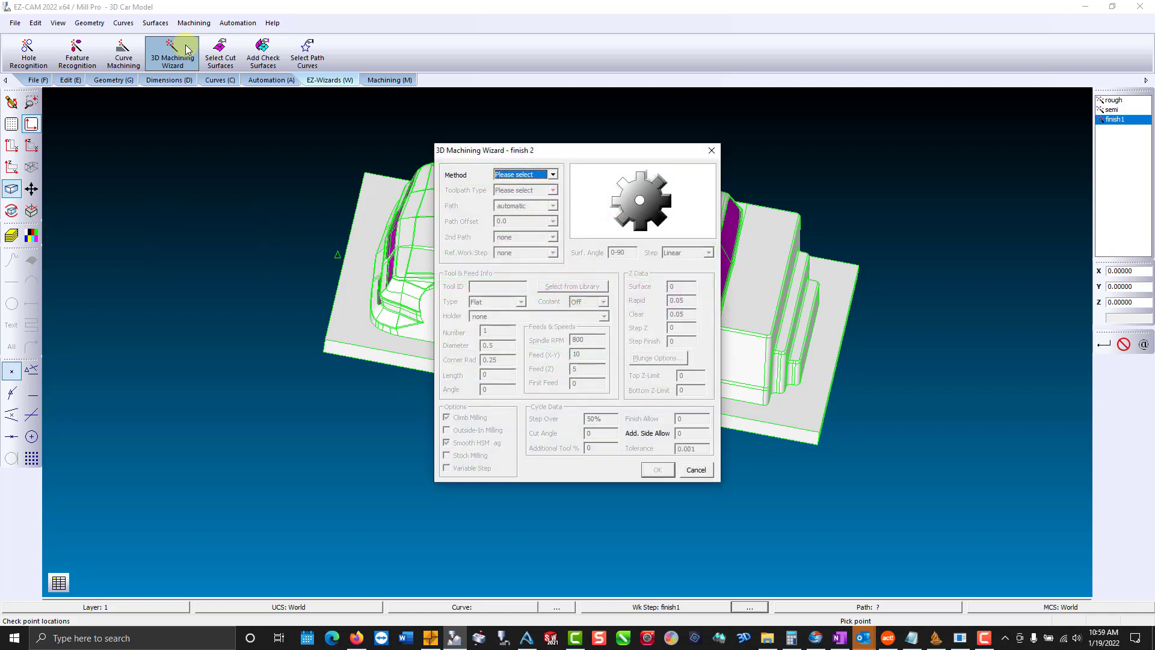
- Set the method to RE-FINISHING with finish1 as the reference work step
click(552, 175)
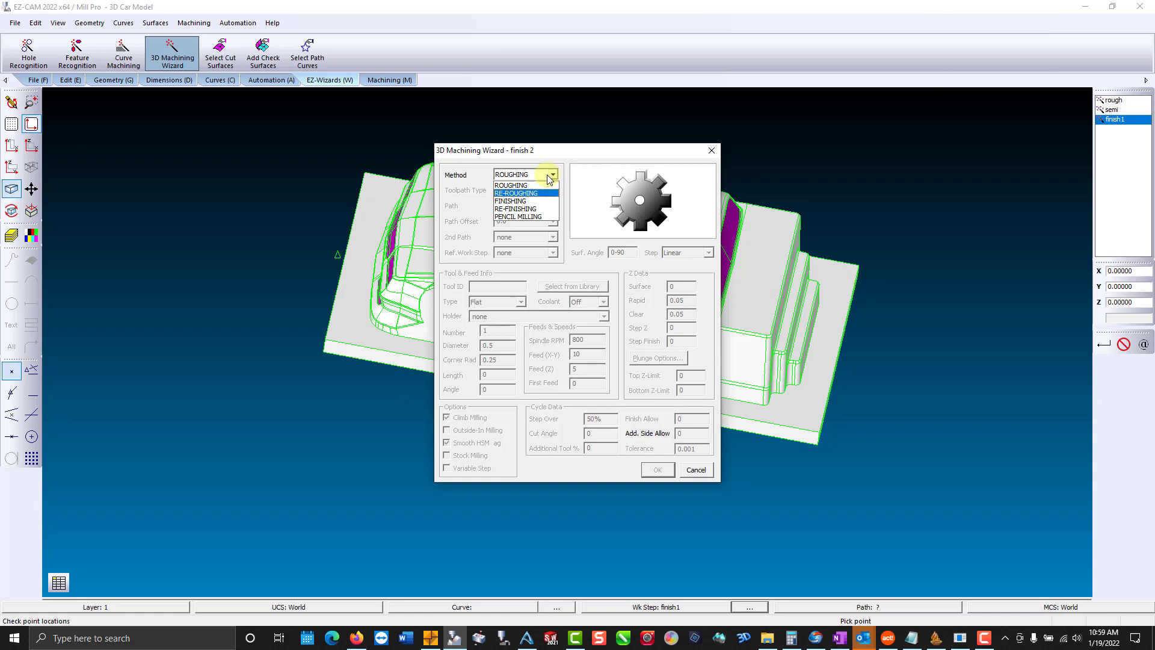
click(545, 201)
click(552, 190)
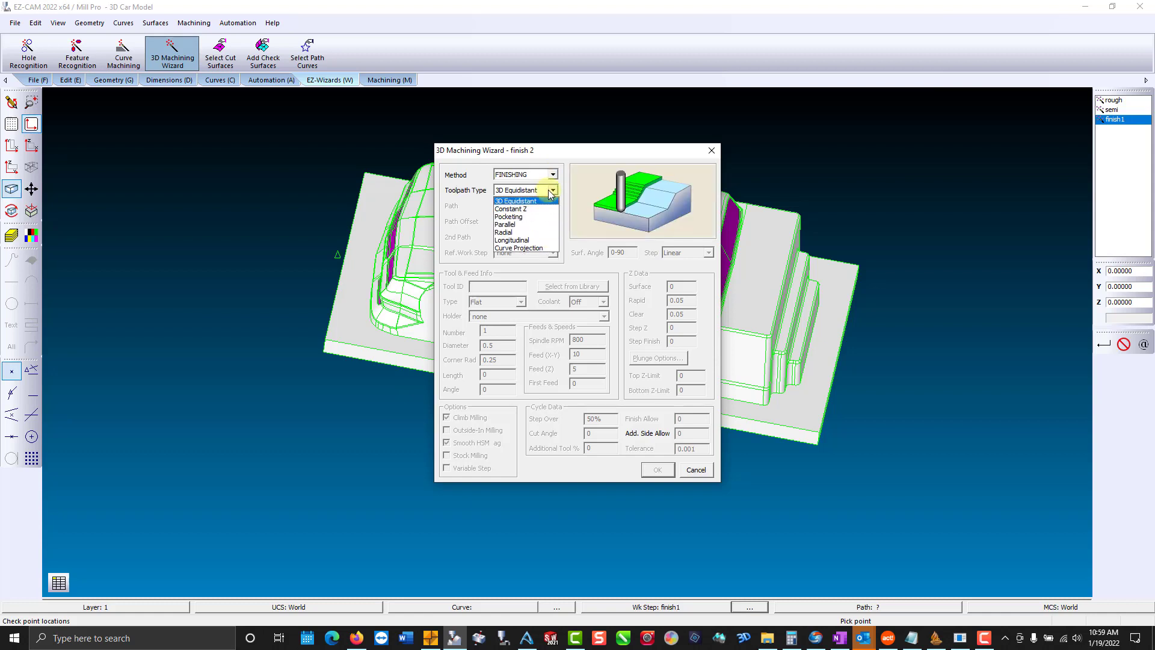
click(552, 179)
click(552, 174)
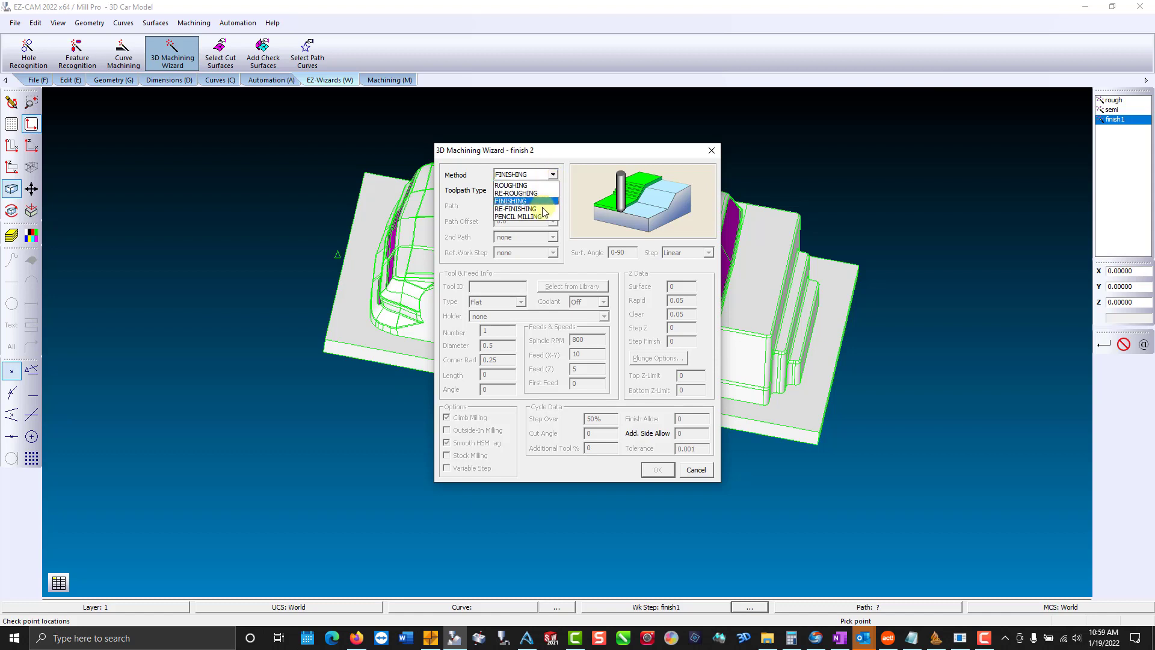
click(544, 213)
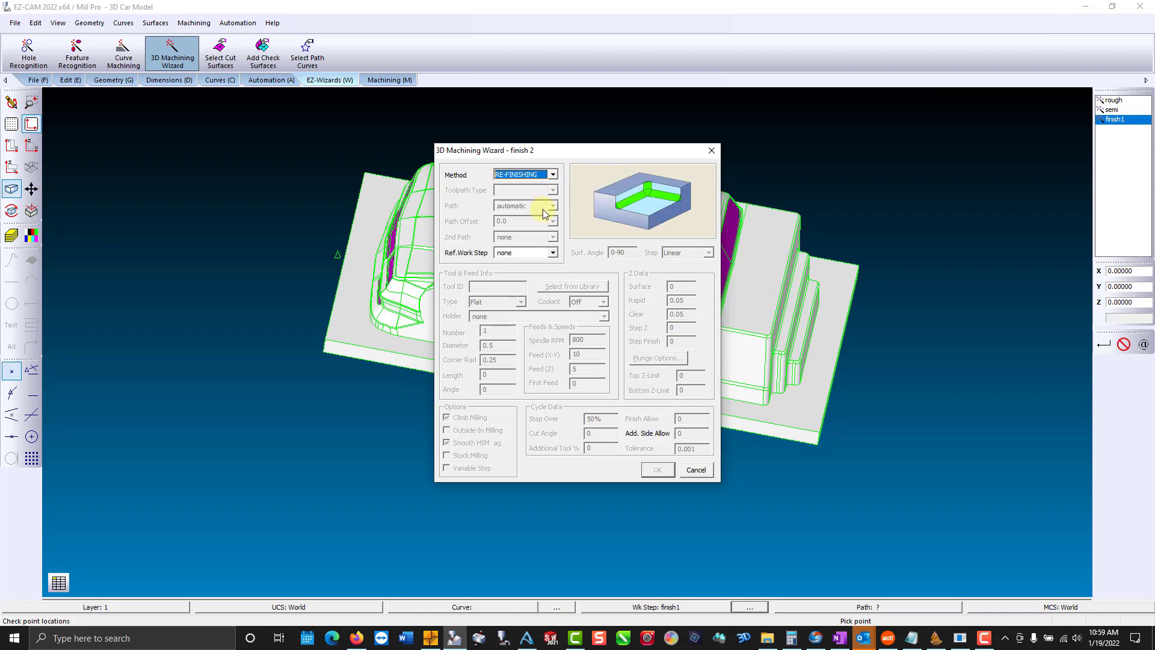
click(552, 253)
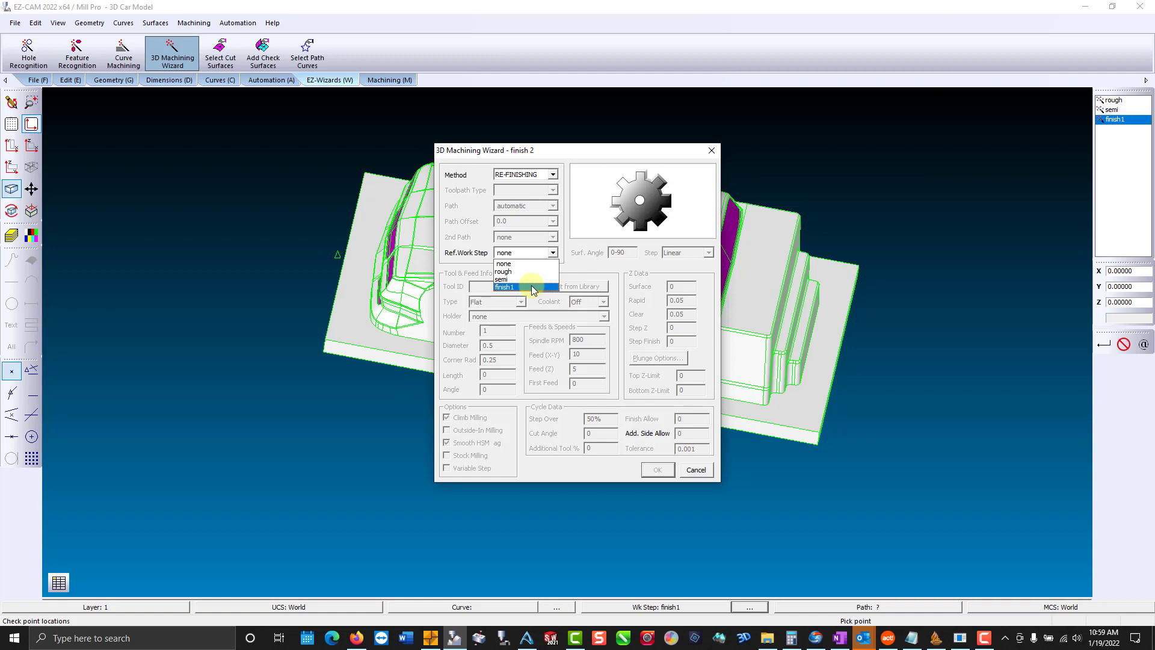
click(532, 287)
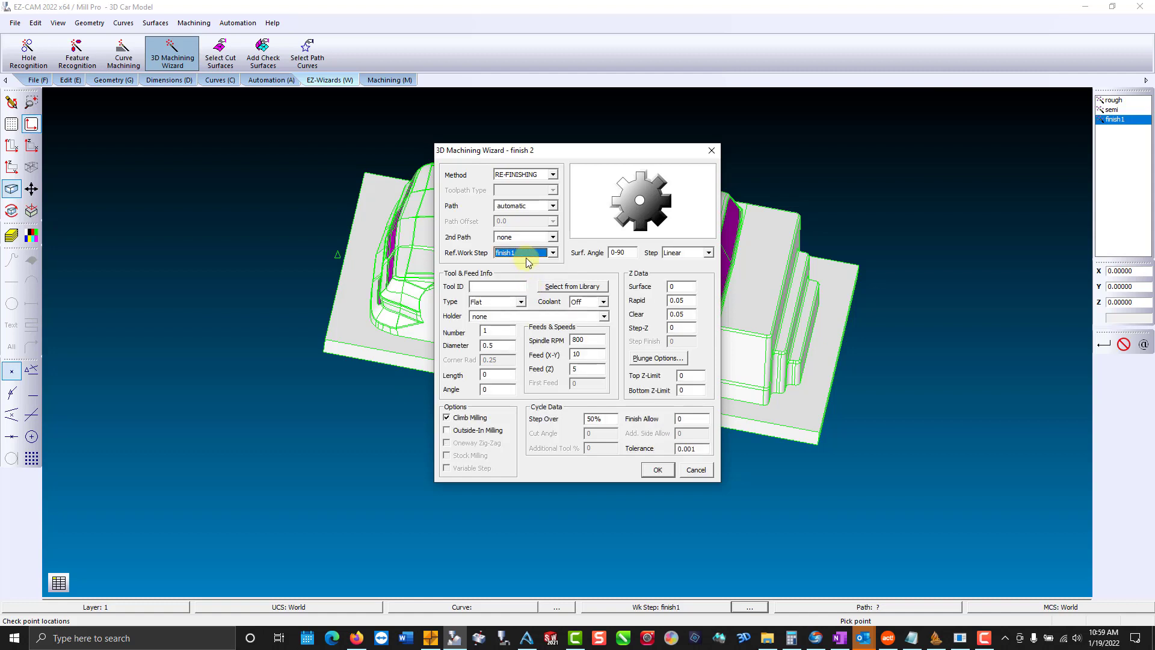
- Use a 0.125 ball tool and change the step over to .005
click(516, 301)
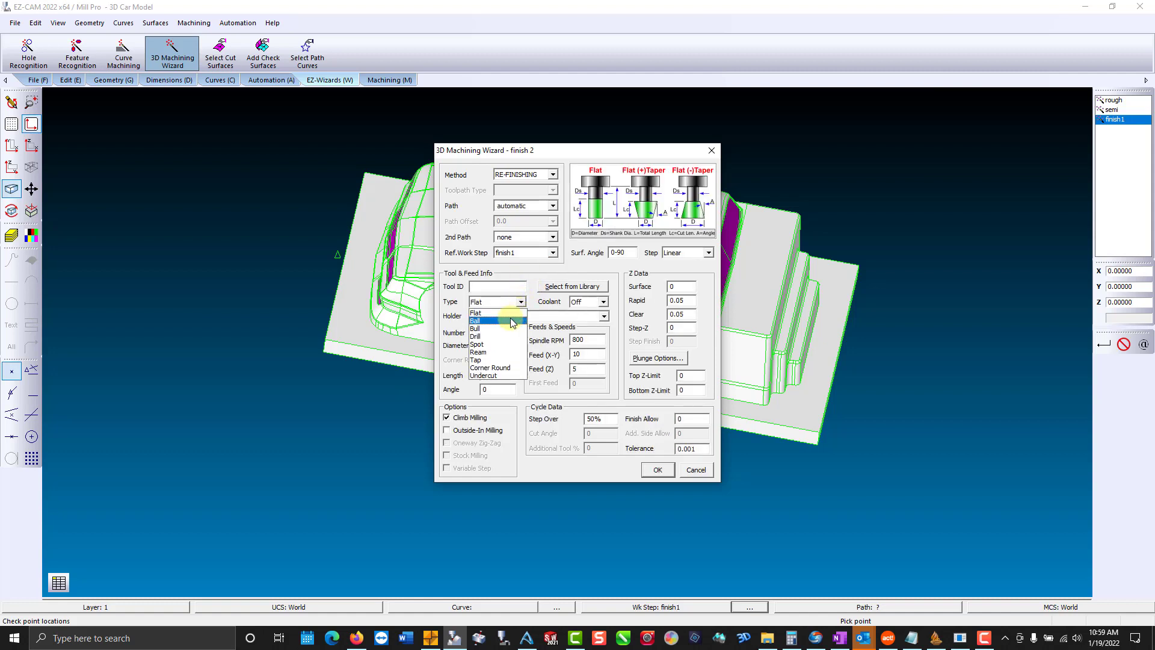
click(503, 319)
click(490, 345)
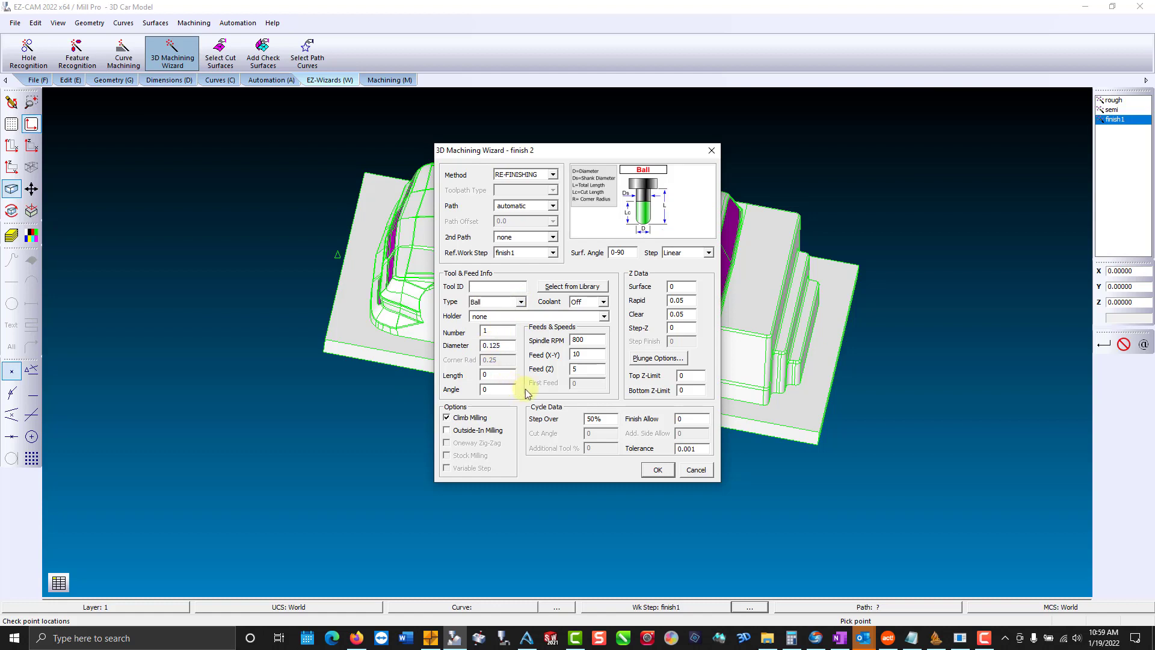
double_click(613, 419)
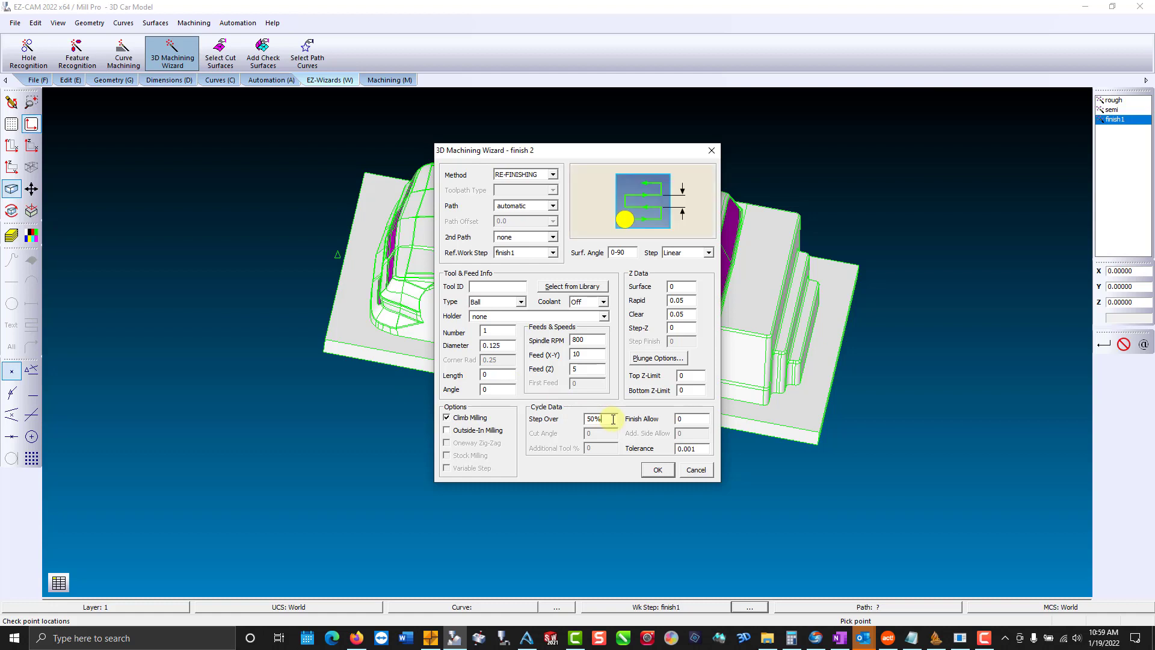
text(.005)
click(658, 469)
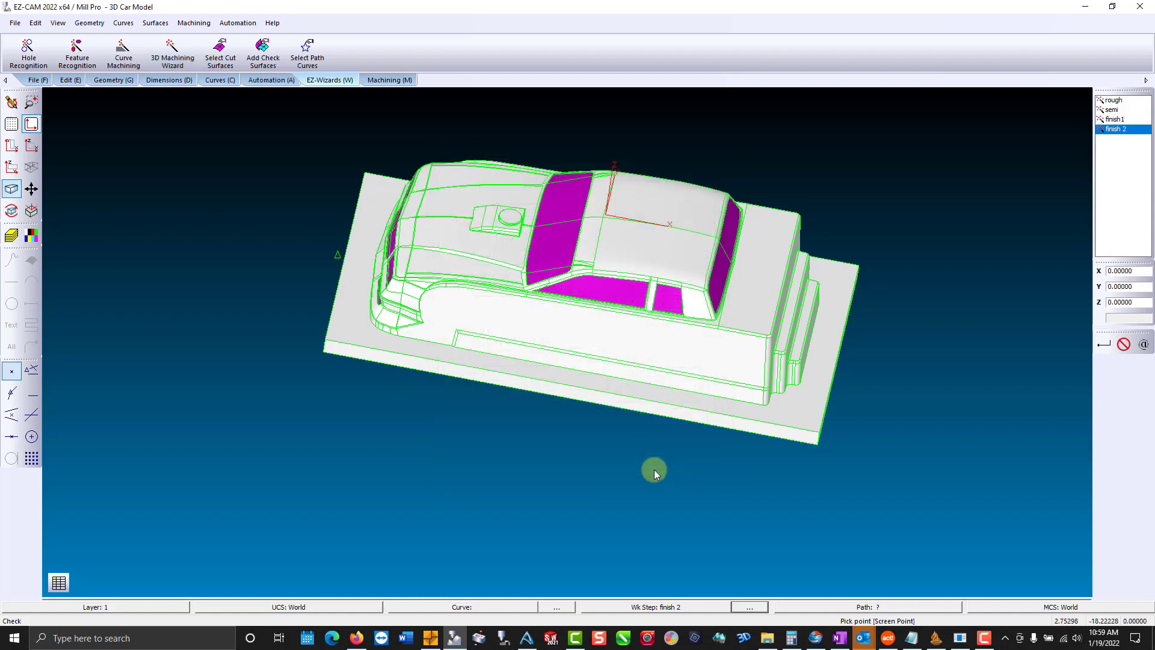
click(390, 80)
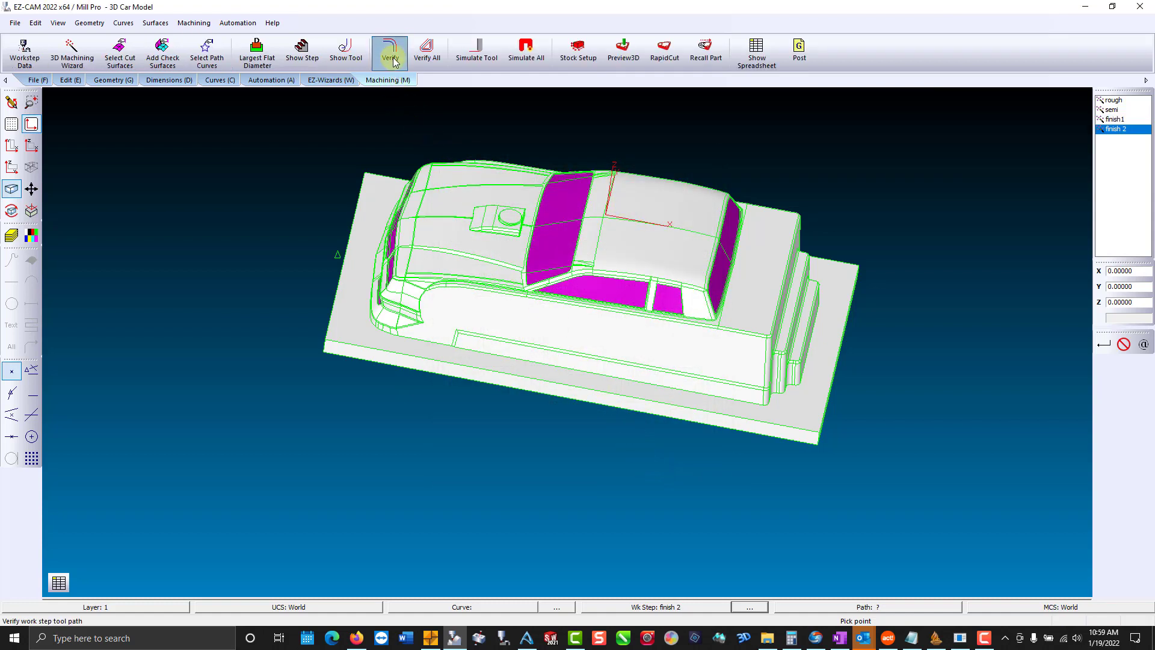
click(393, 57)
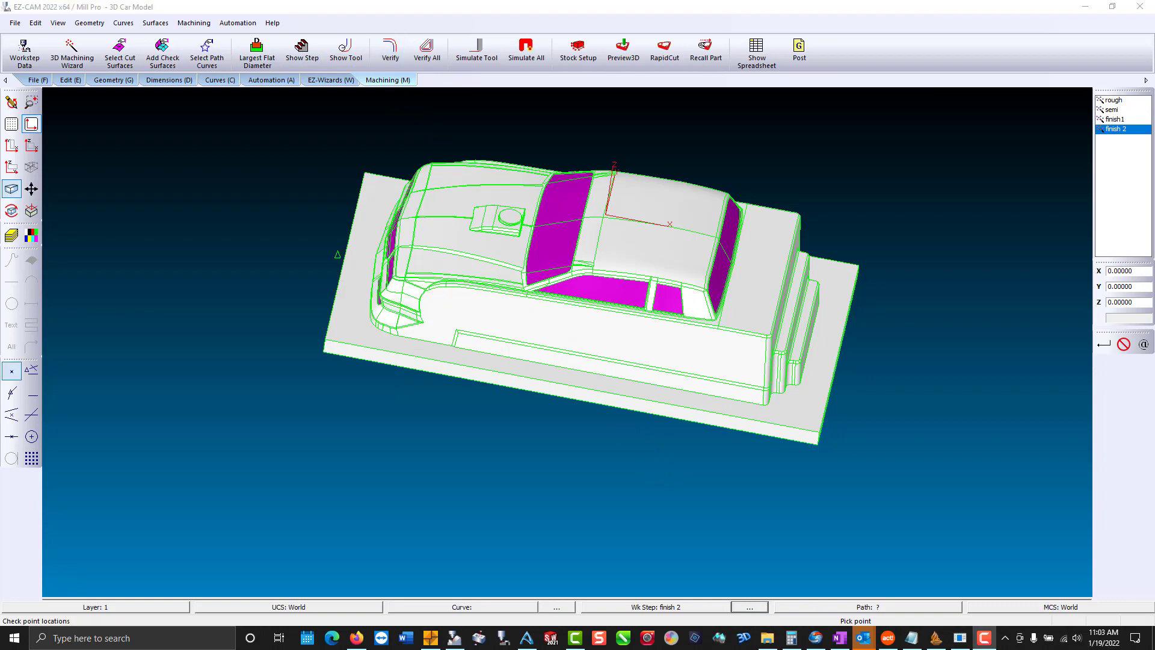
click(390, 51)
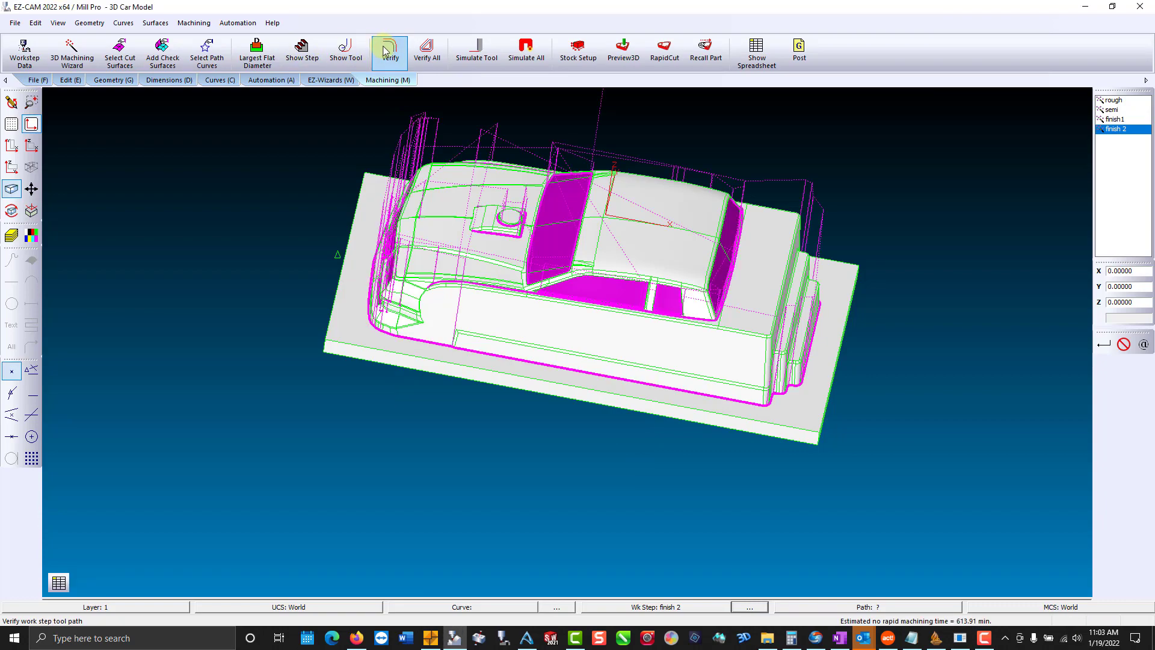
middle_drag(480, 332, 457, 304)
drag(458, 304, 486, 293)
click(11, 102)
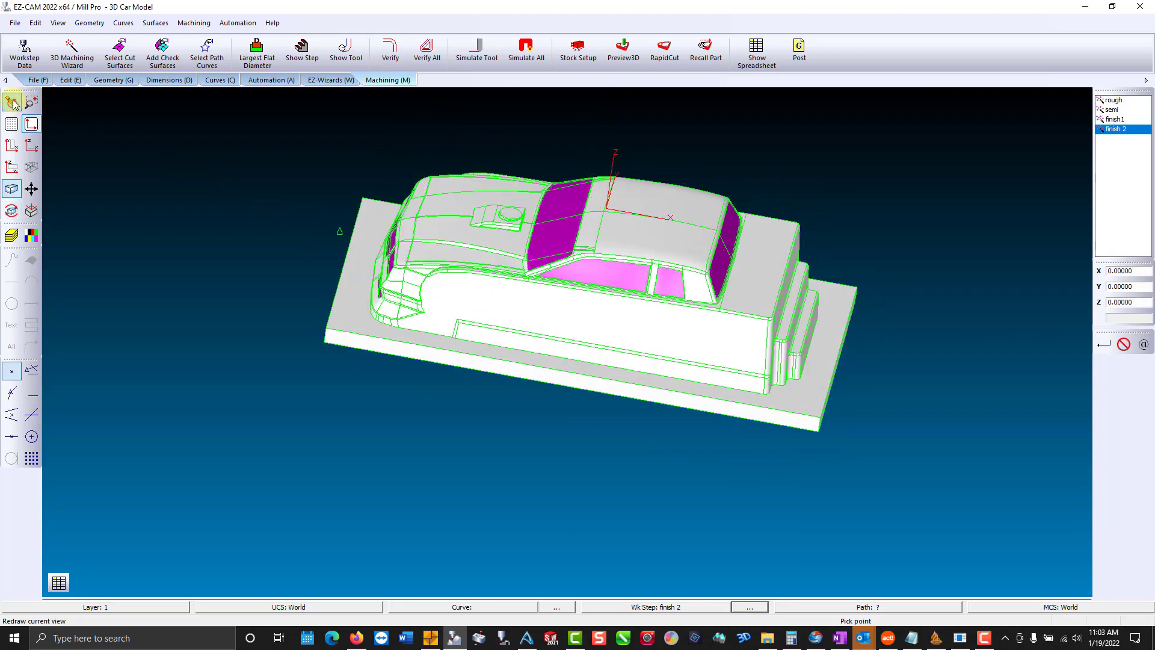
middle_drag(559, 240, 627, 142)
scroll(629, 142, up, 5)
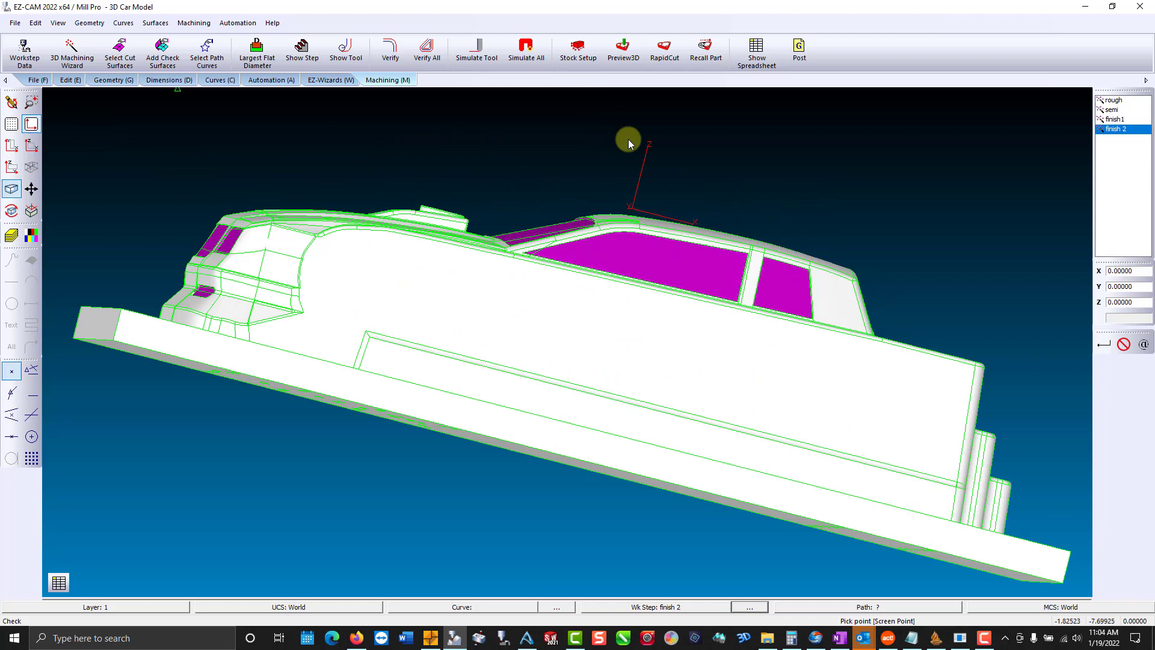
scroll(628, 139, up, 4)
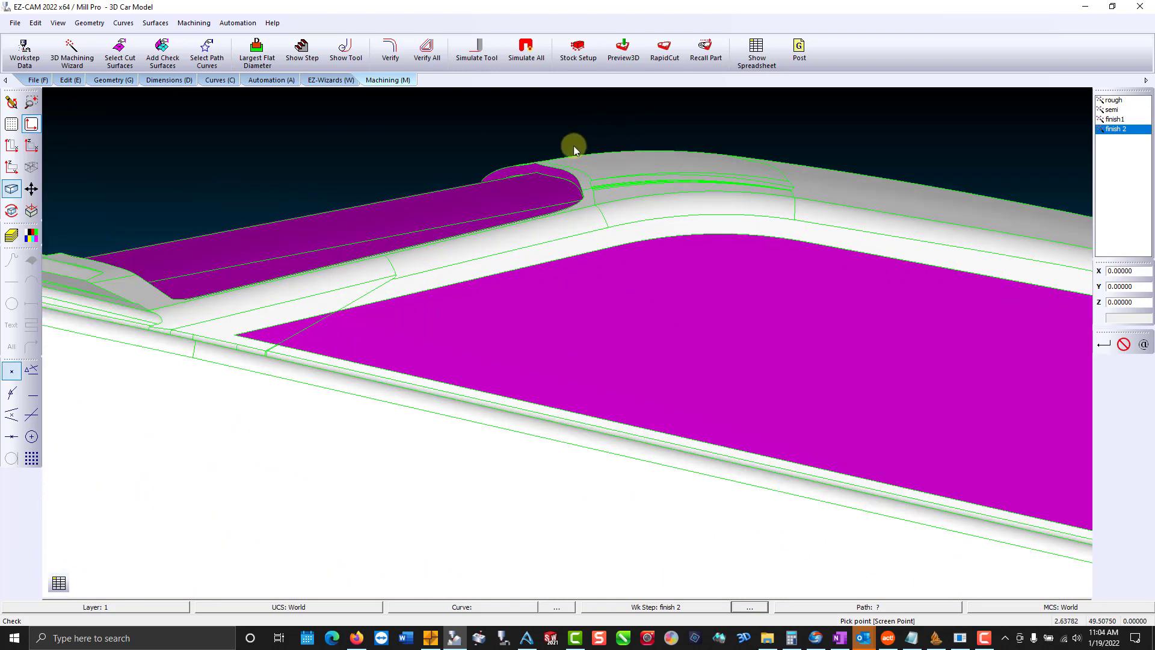
scroll(573, 146, down, 8)
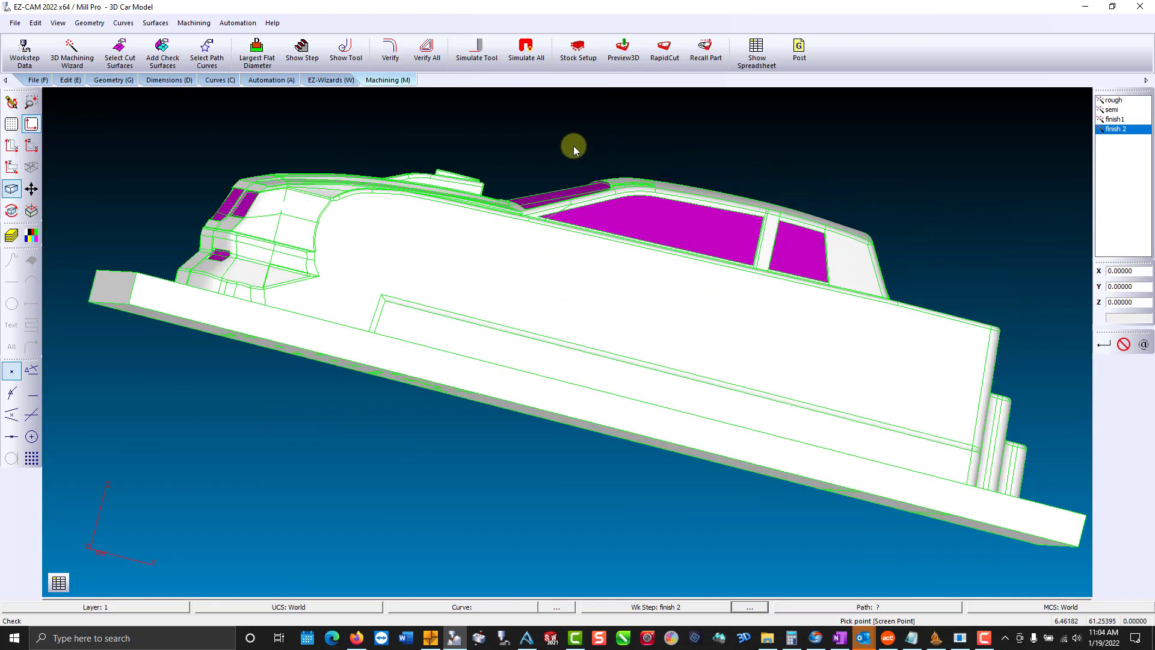
scroll(289, 305, up, 8)
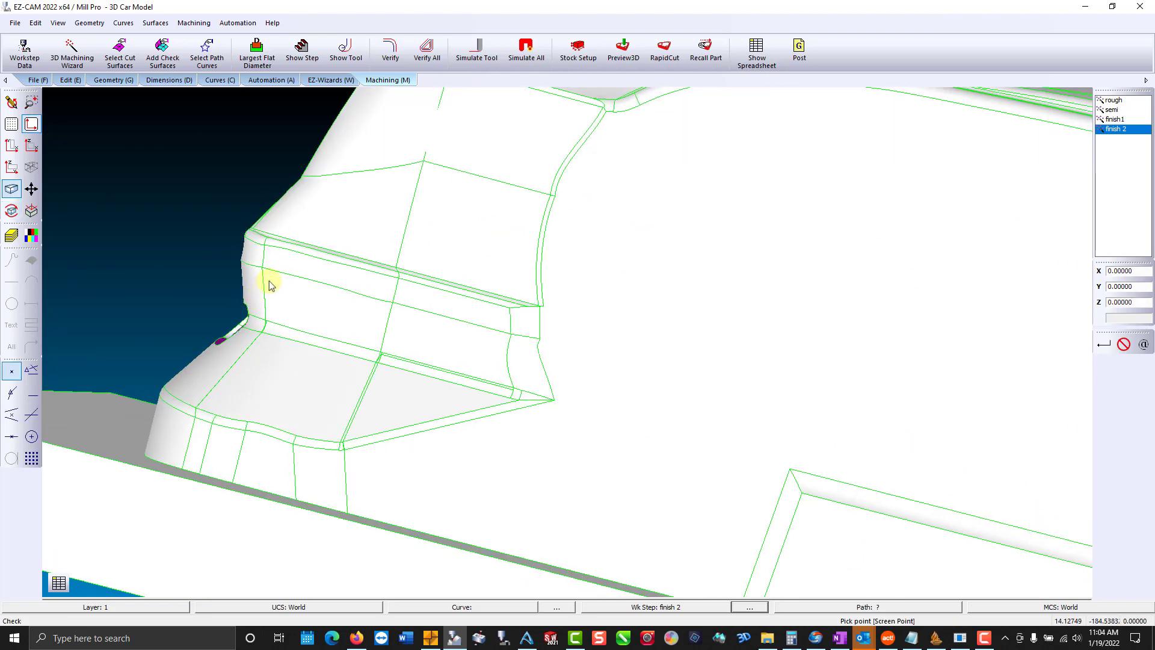
scroll(337, 208, down, 4)
scroll(343, 212, down, 10)
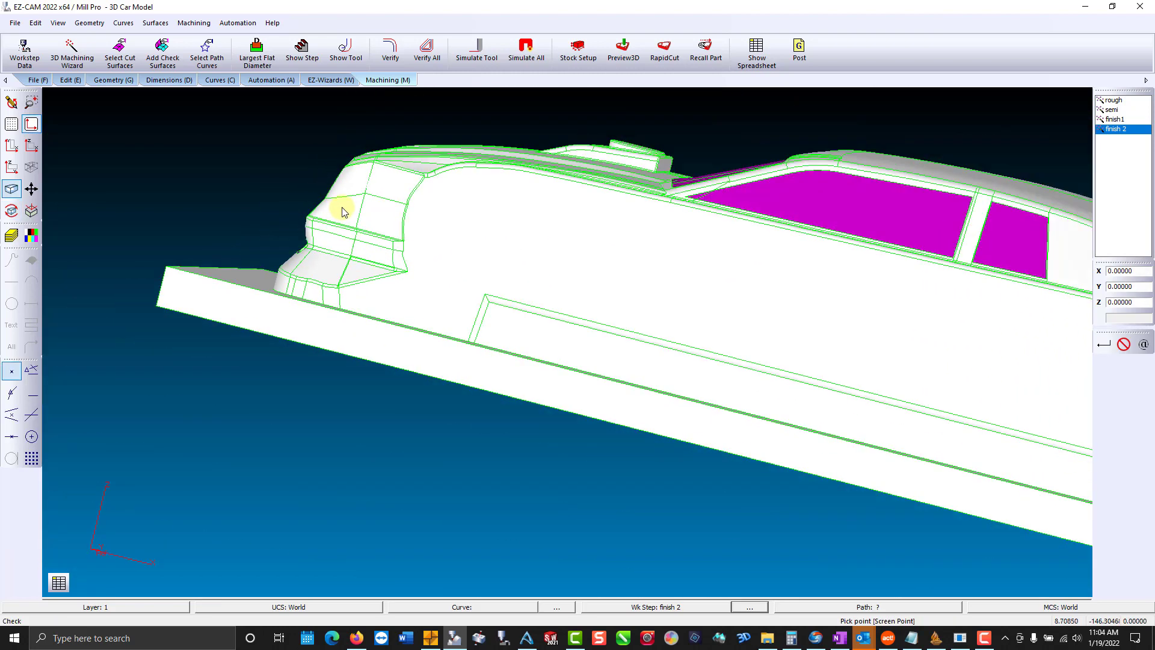
drag(340, 259, 676, 289)
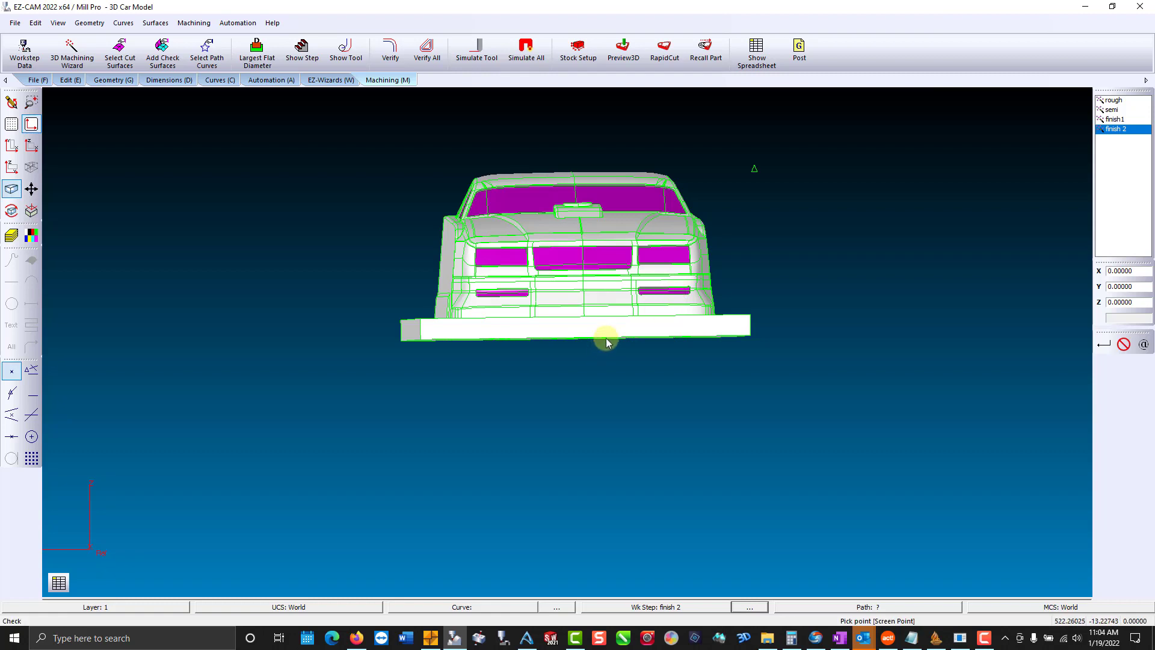
- Start a new 'grill' UCS by three points with End Point snap enabled
click(656, 207)
click(57, 23)
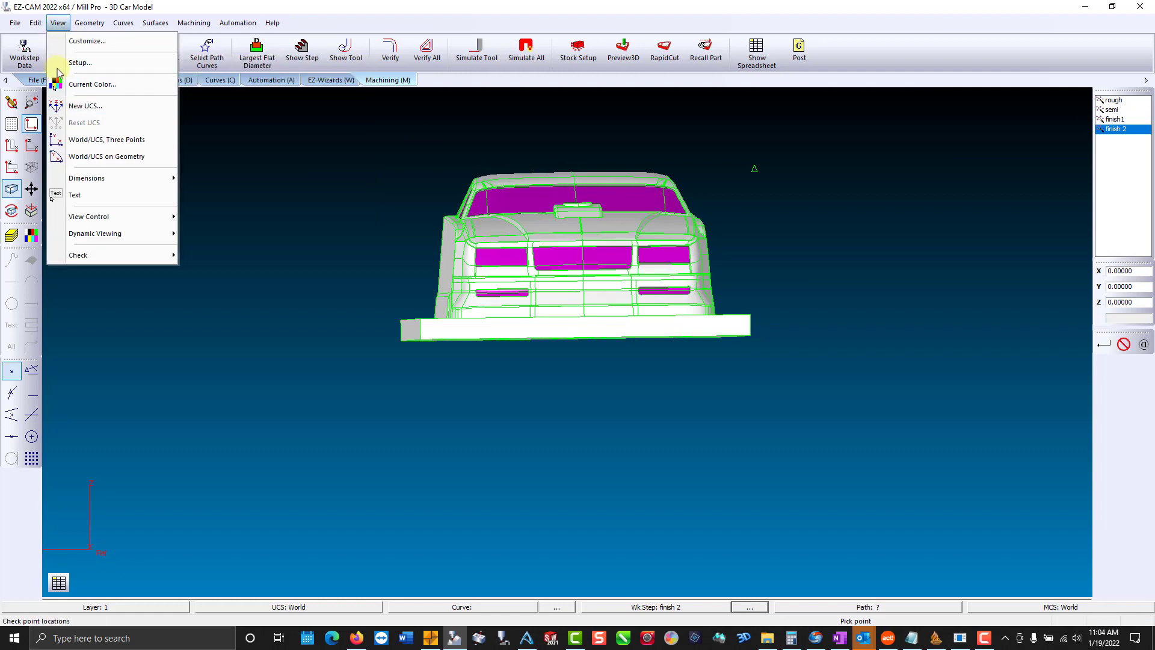
click(84, 106)
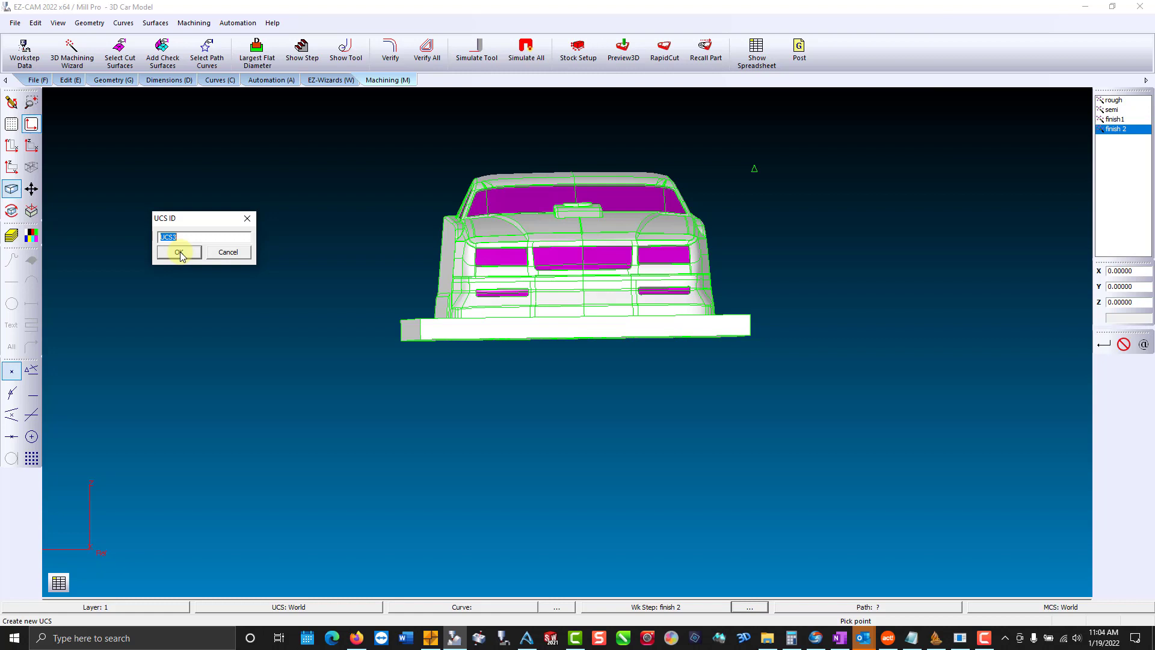
click(179, 252)
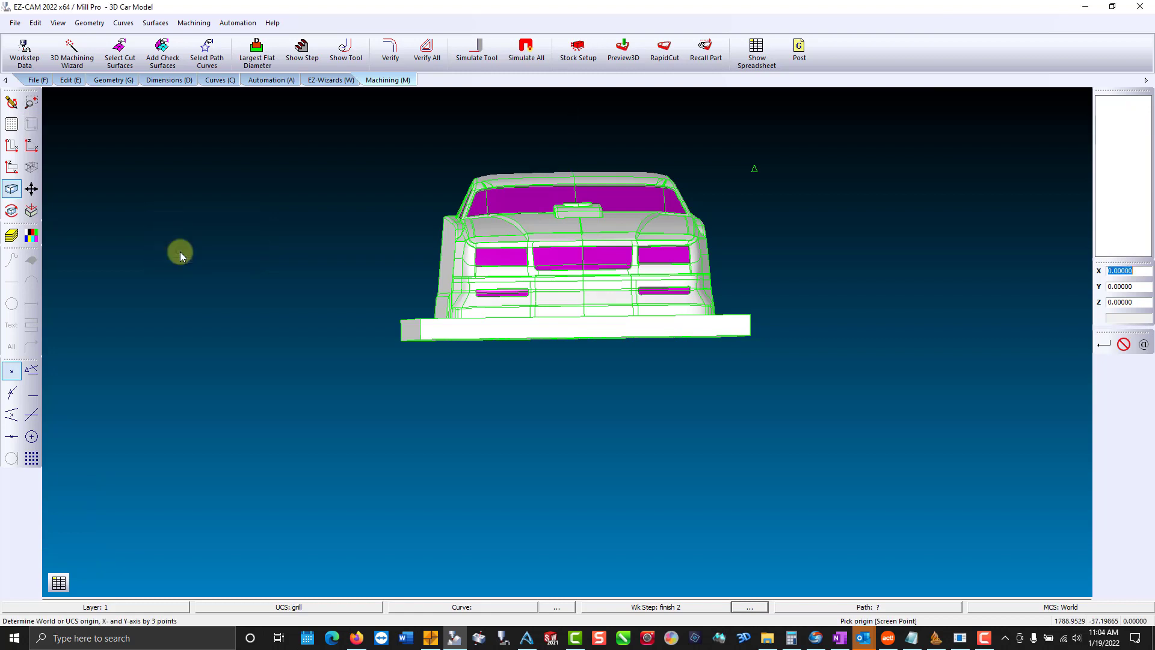
scroll(179, 251, up, 5)
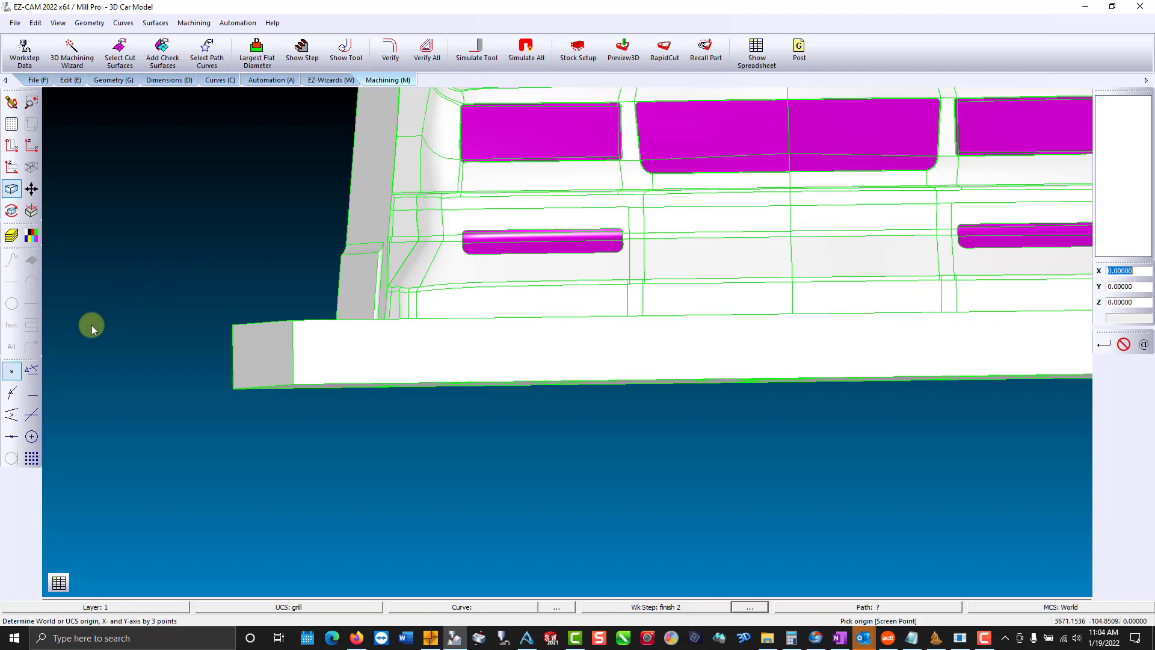
click(31, 370)
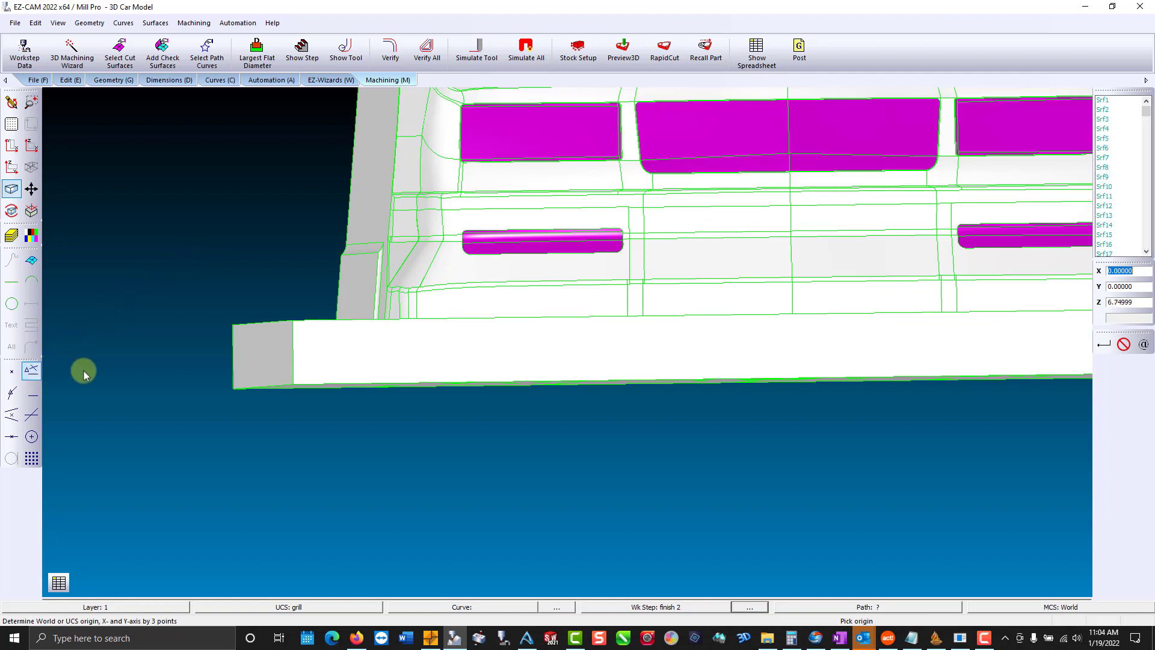
- Pick the base corner as UCS origin, then recolour the entire car and base to default cyan
click(290, 377)
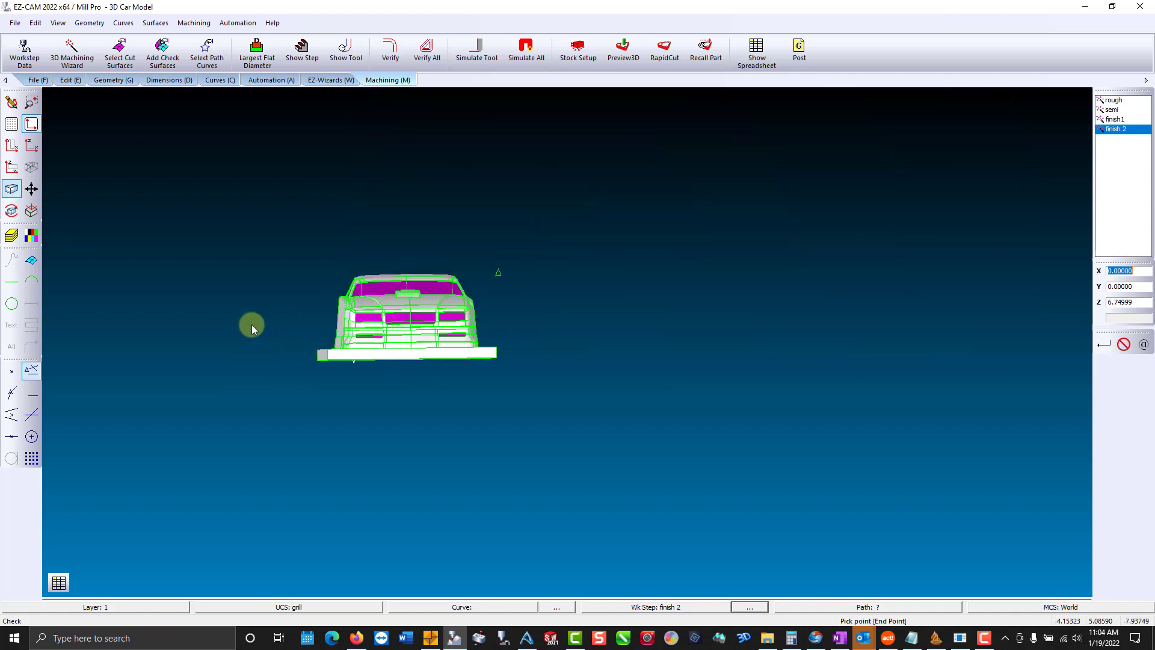
click(70, 80)
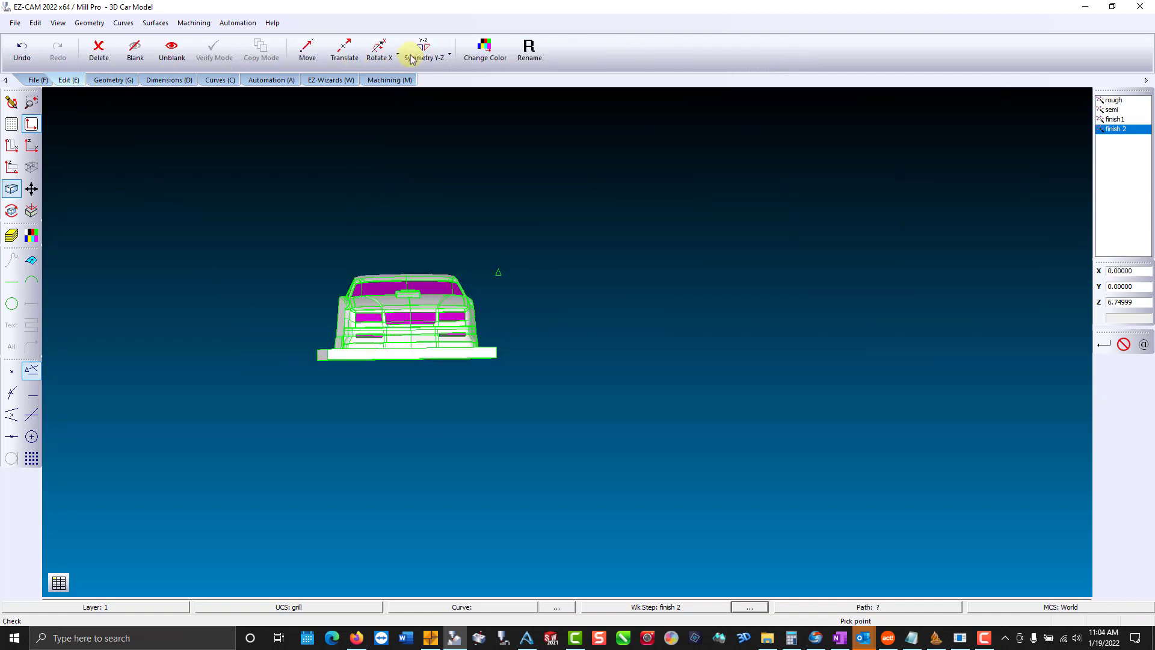
click(485, 52)
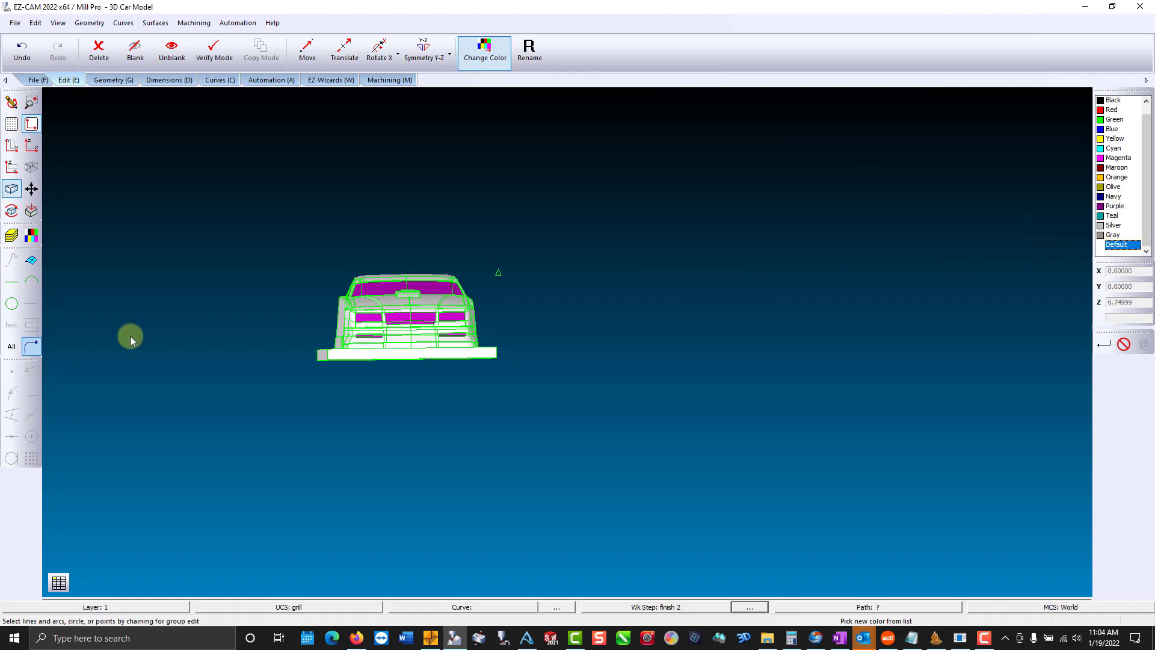
click(11, 346)
key(Return)
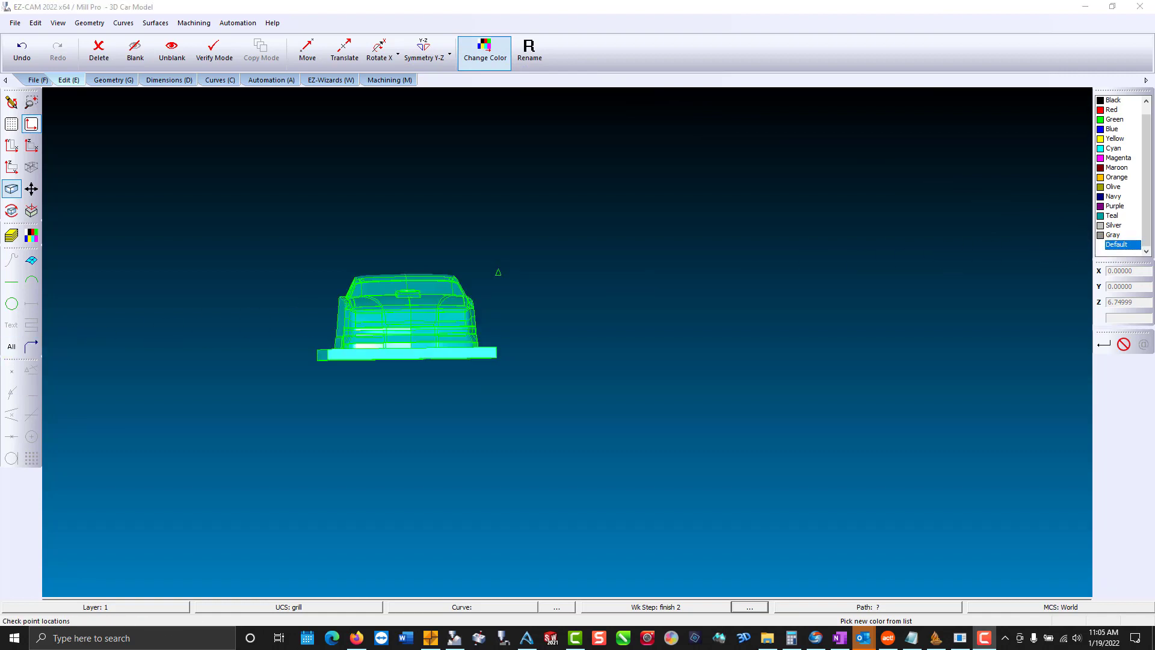
middle_drag(313, 198, 379, 258)
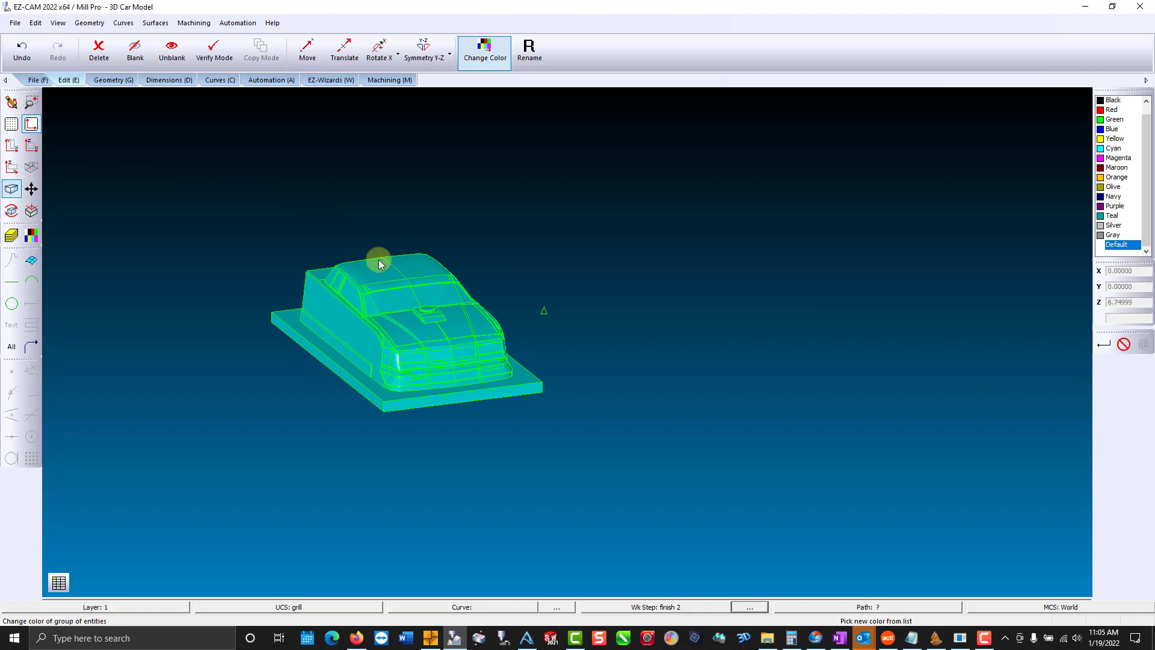
scroll(379, 264, up, 2)
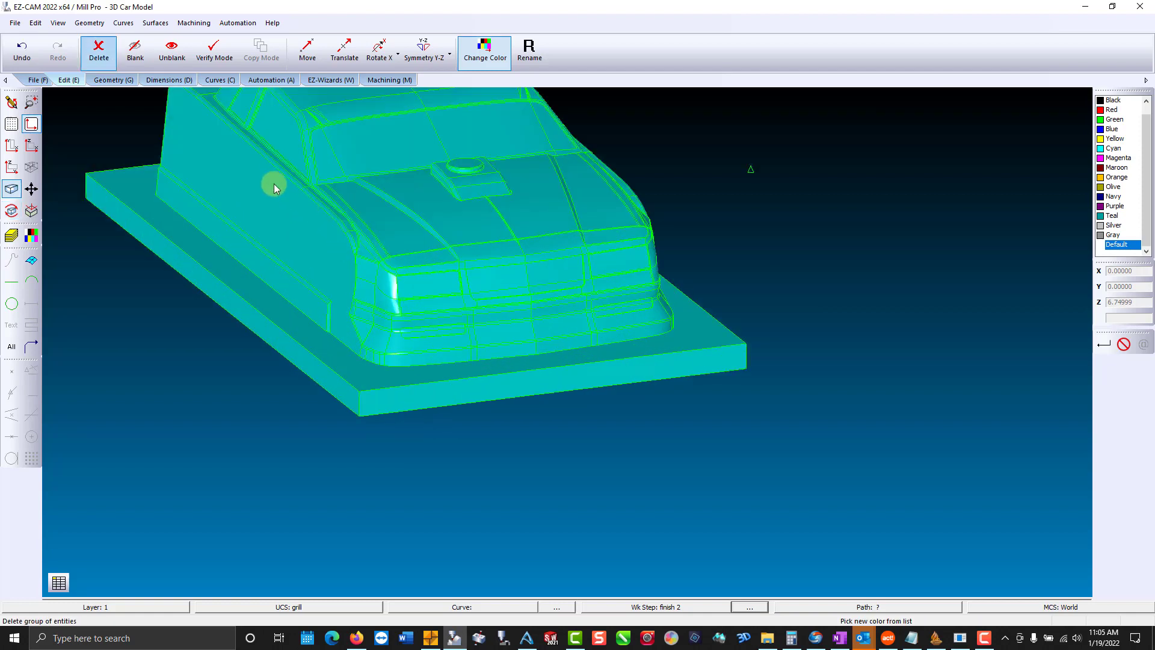
- Define the grill UCS by three points from the base's front-left corner, then view from the front
click(58, 23)
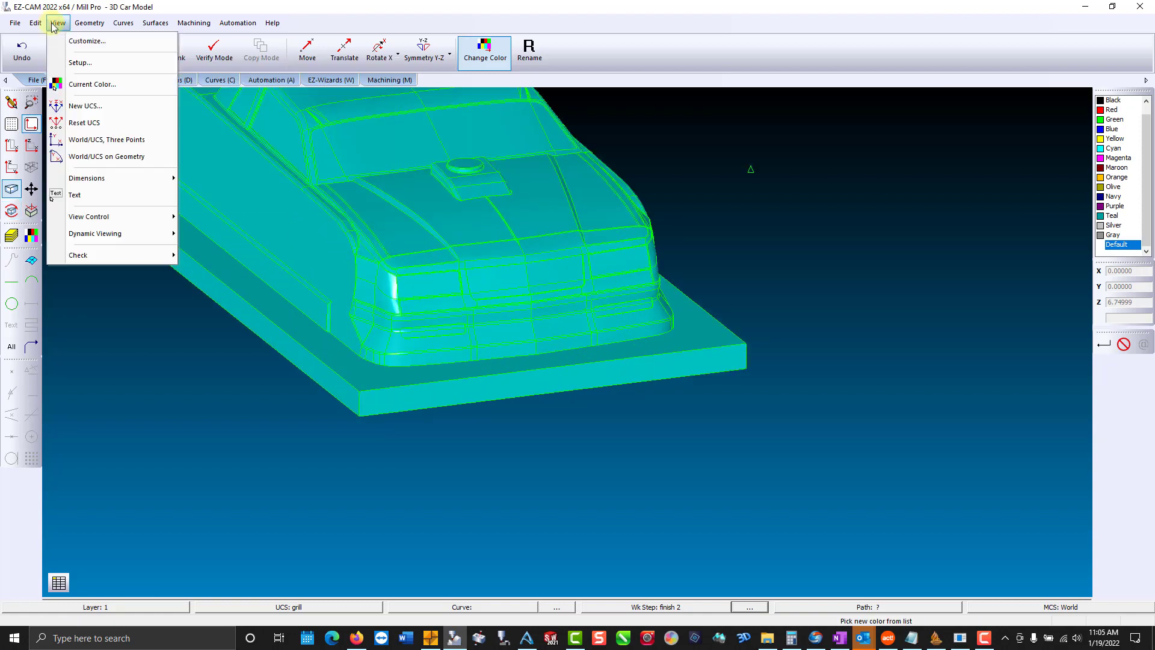
click(71, 140)
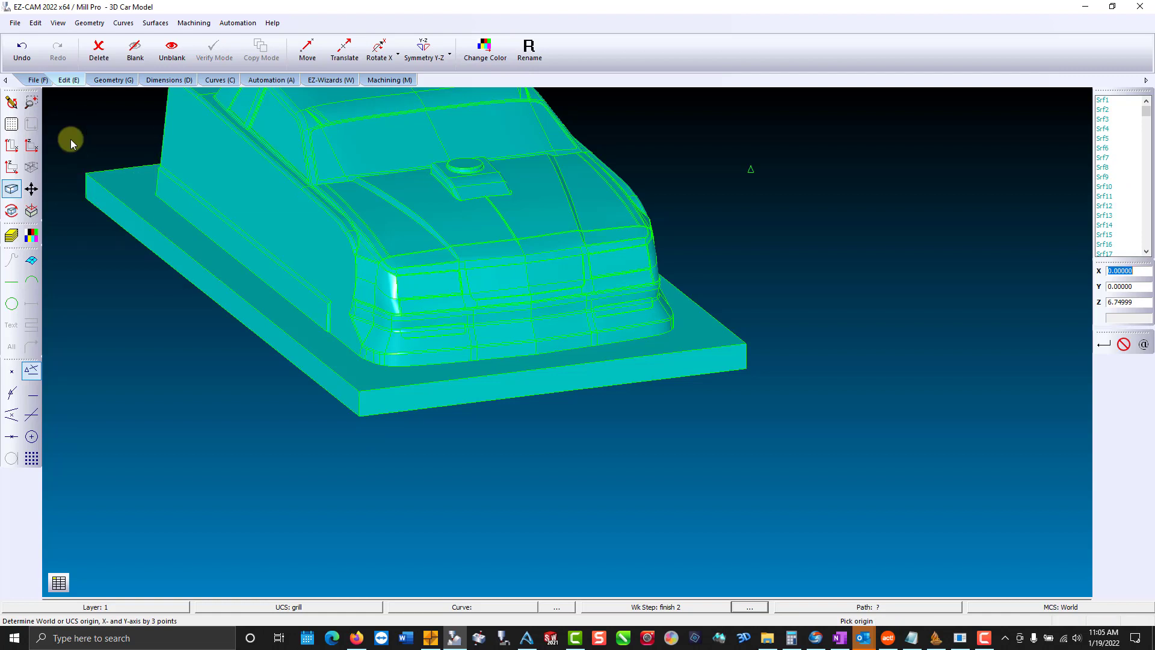
click(354, 418)
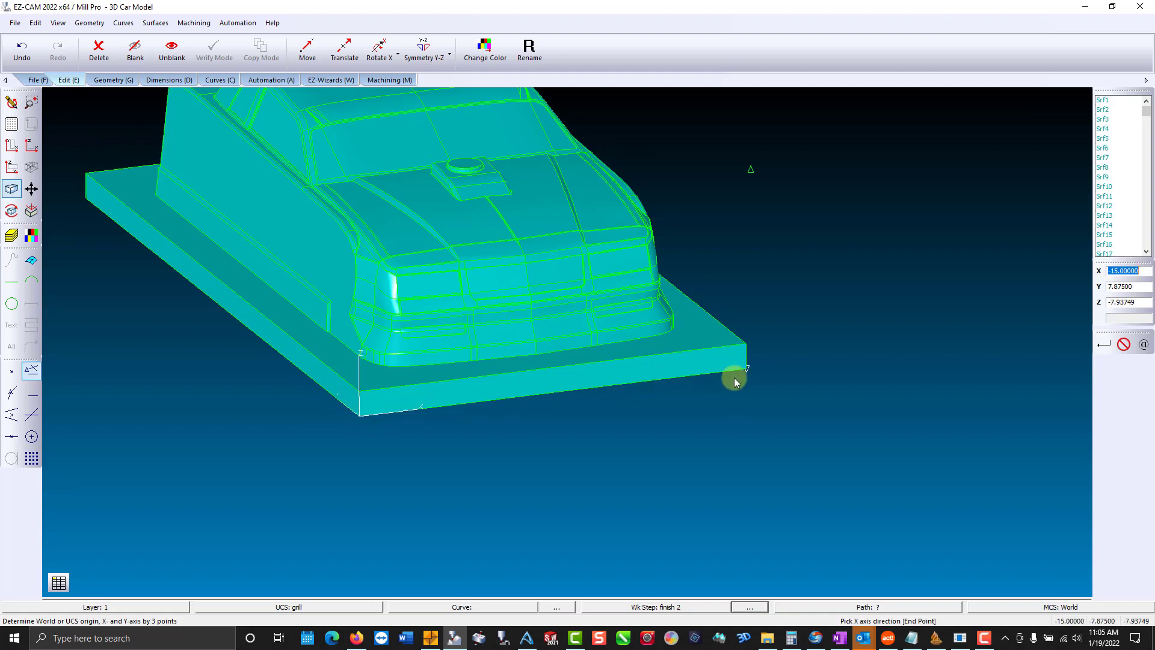
click(358, 392)
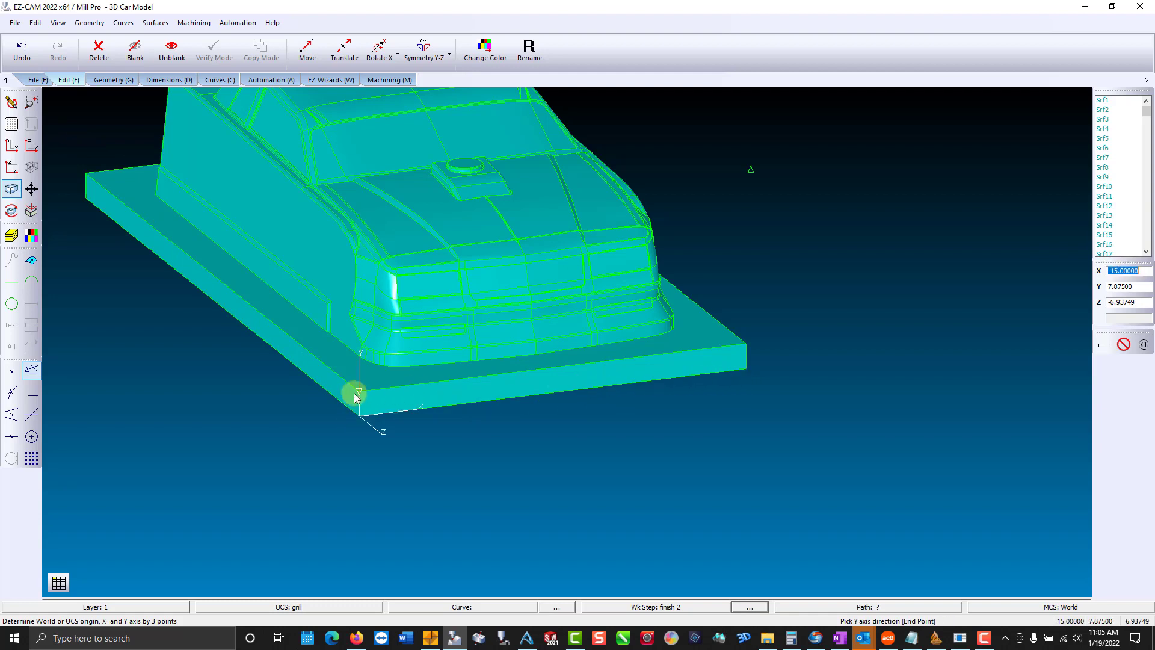
click(11, 146)
scroll(408, 233, up, 4)
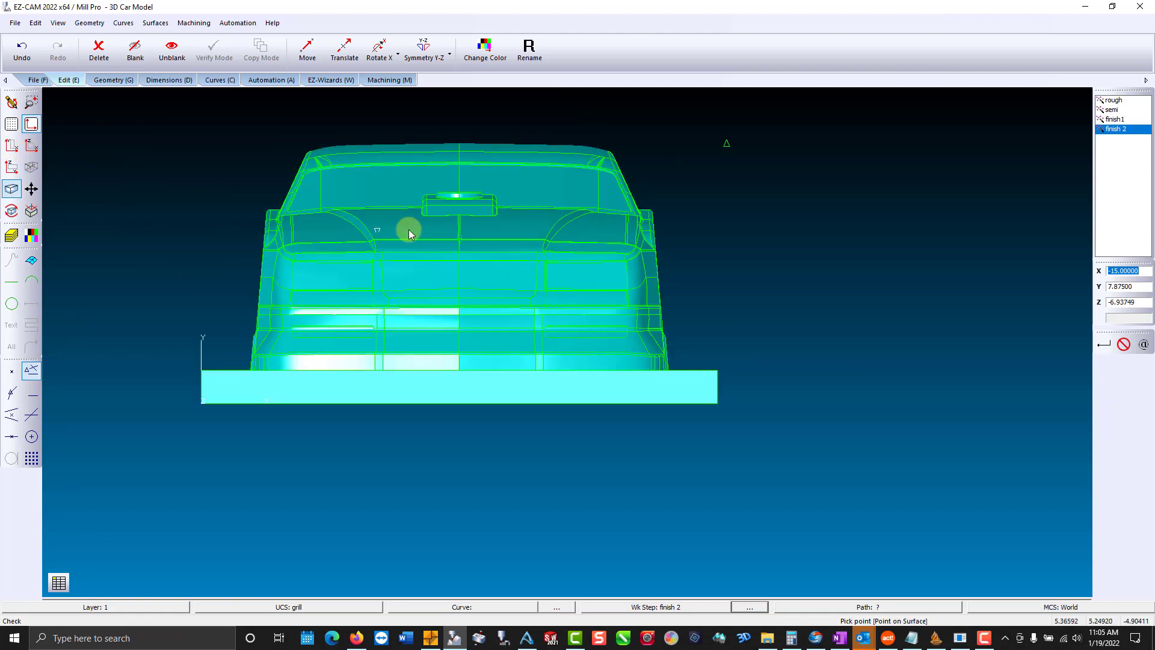
- Start a new 3D Machining Wizard work step named grill finish
click(326, 83)
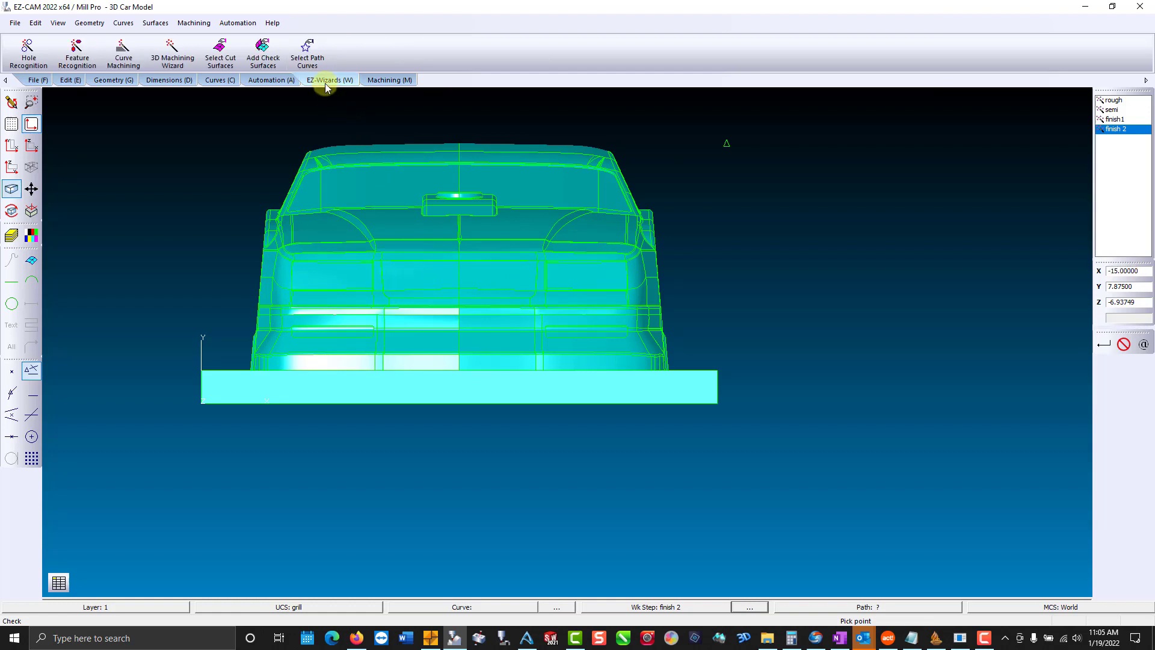
click(181, 51)
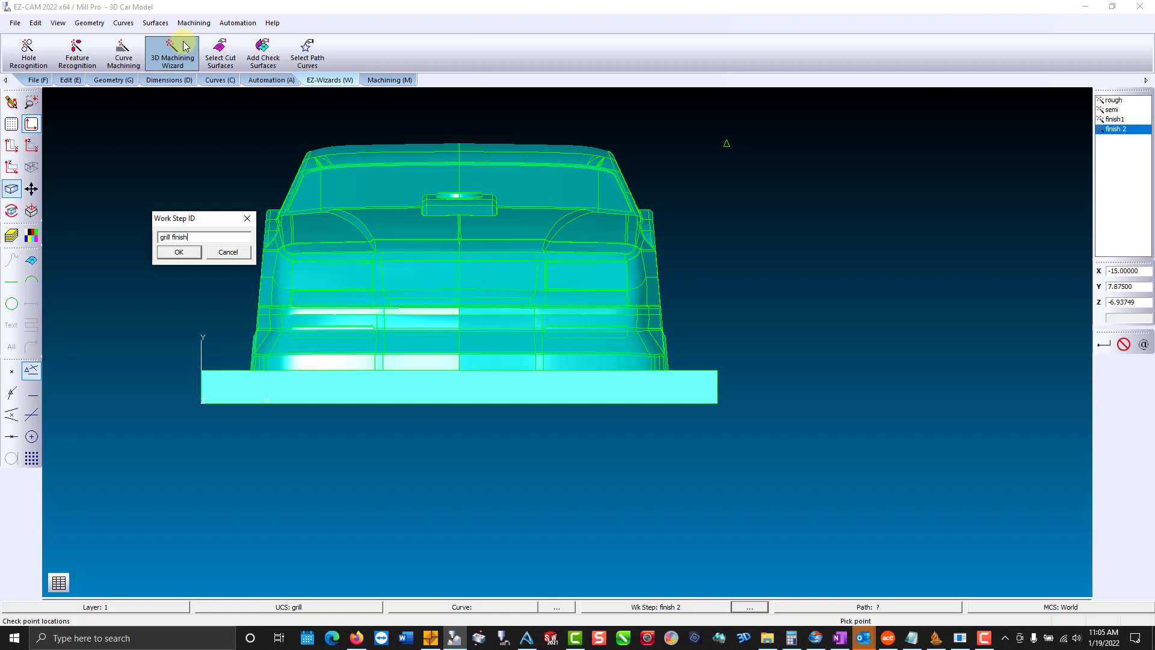
key(Return)
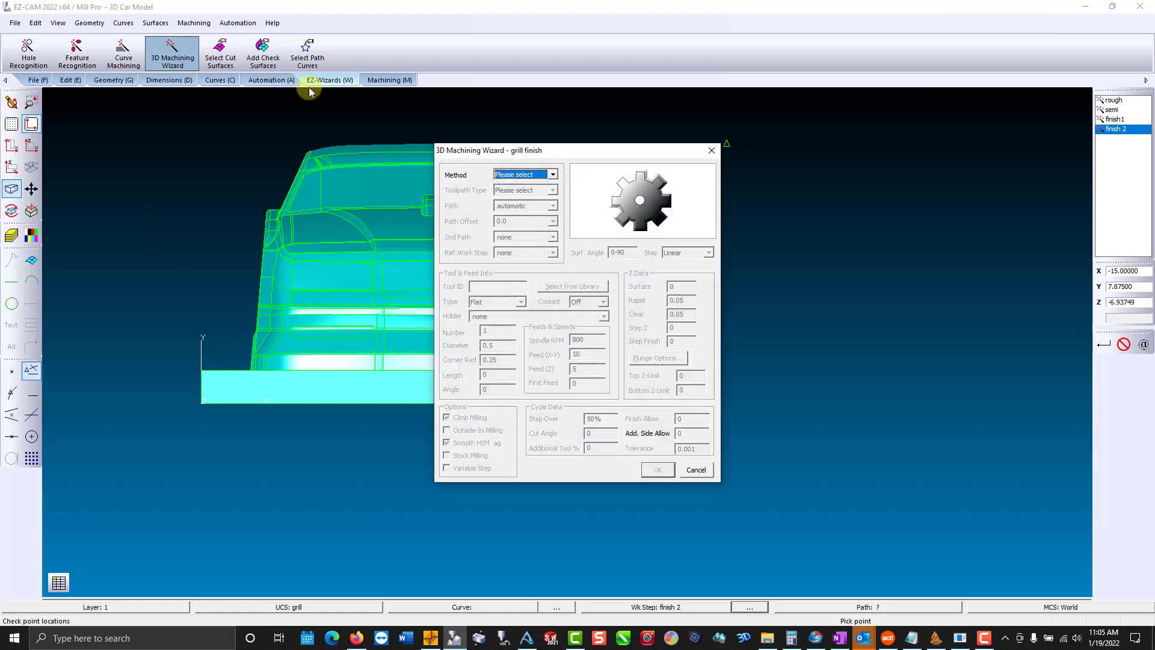
- Set the FINISHING method, 3D Equidistant toolpath and Less Then Diam. path offset
click(551, 176)
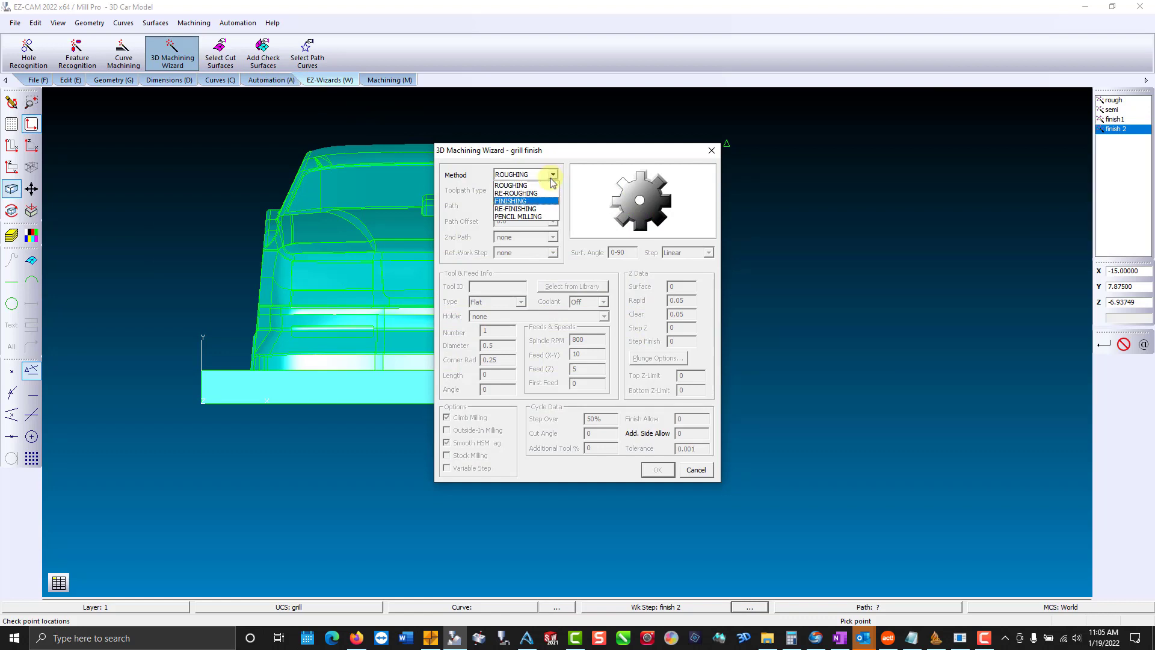
click(547, 201)
click(552, 191)
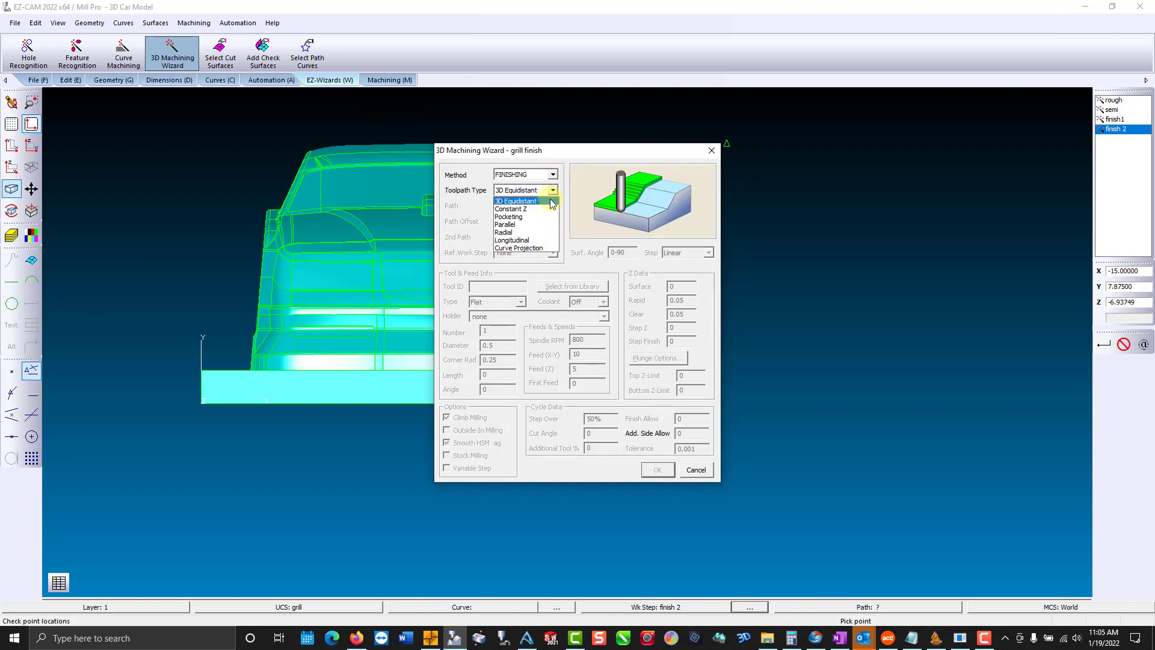
click(552, 202)
click(553, 221)
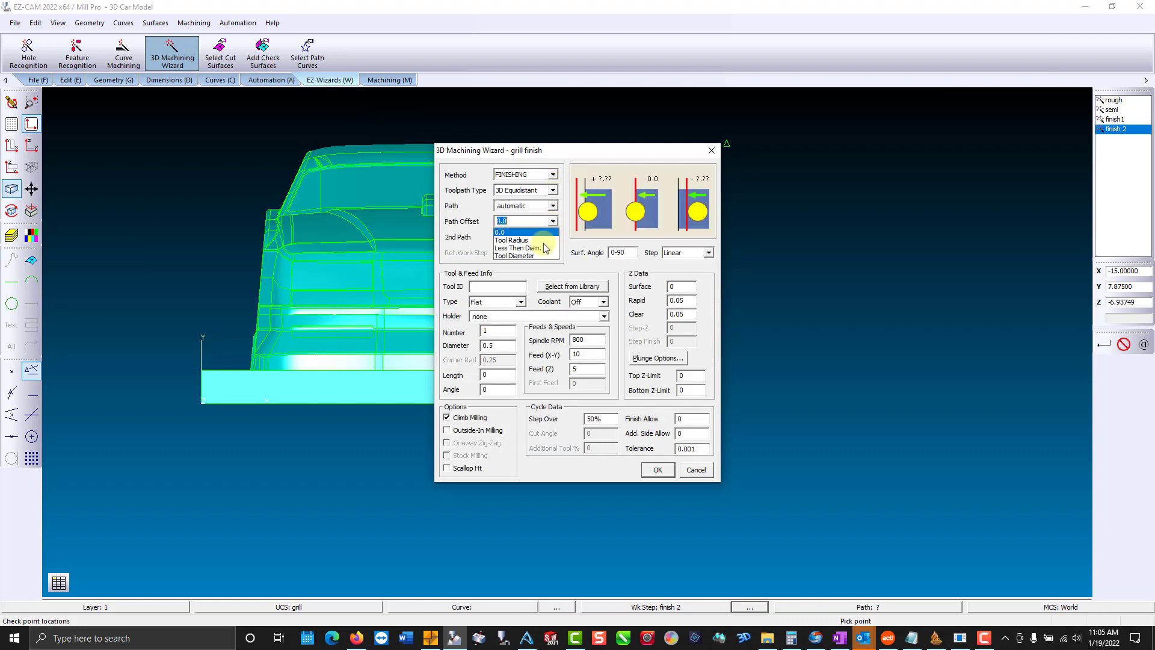
click(546, 247)
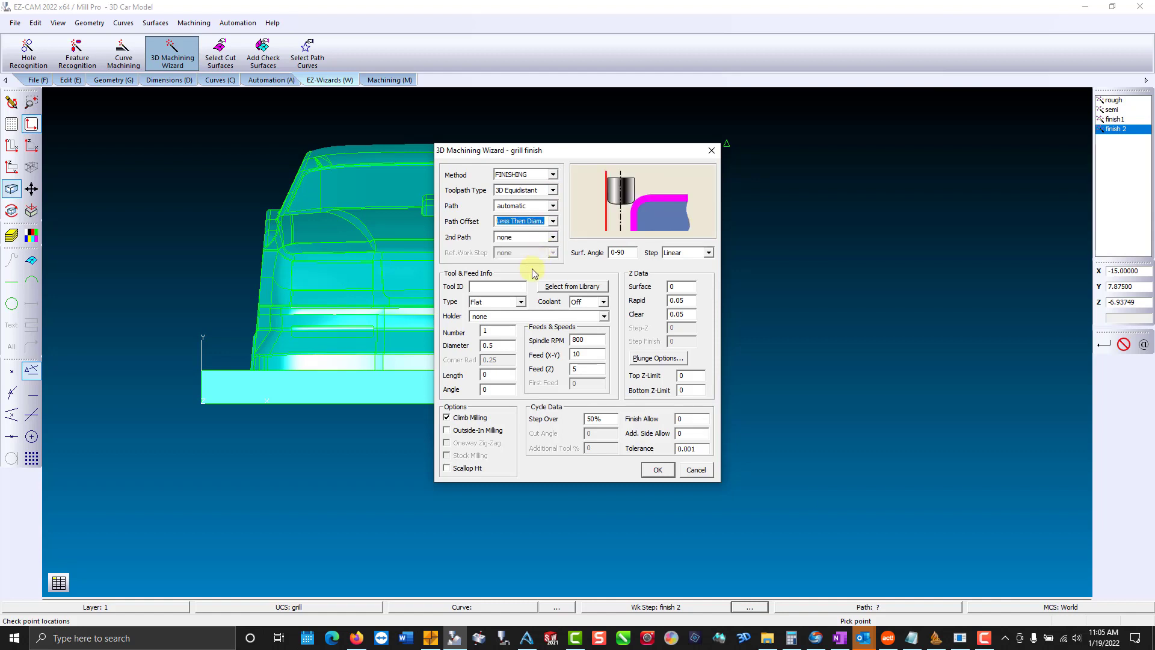
- Use a 0.0625 ball tool with .001 step over and create the grill finish step
click(520, 302)
click(499, 321)
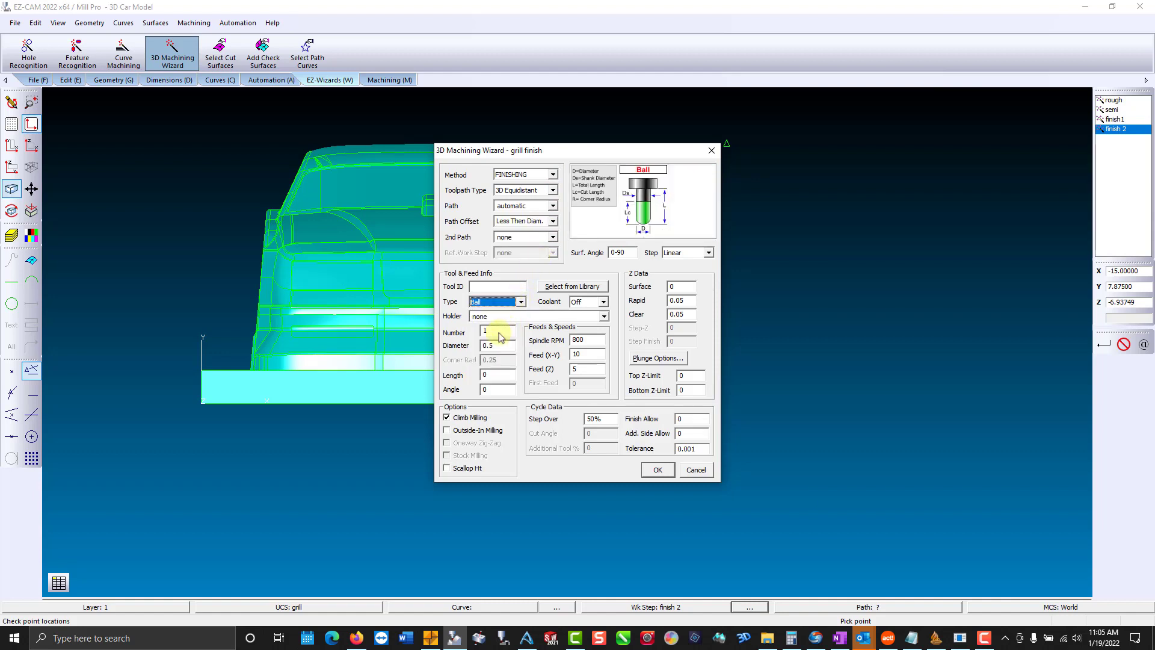
click(491, 343)
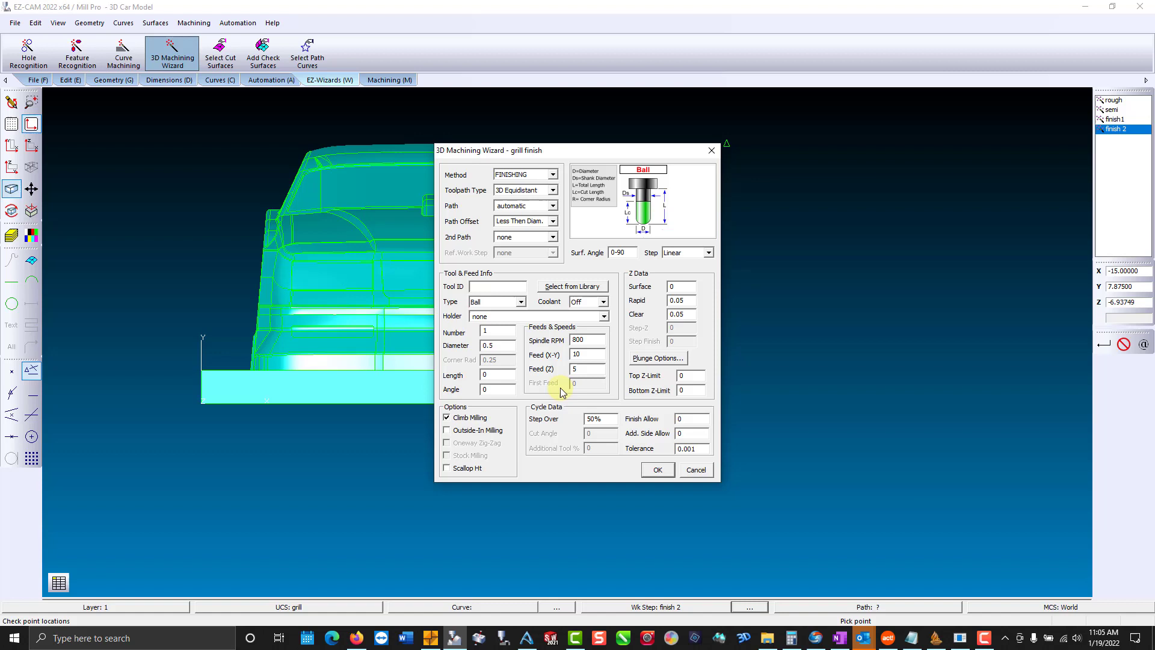
text(02)
key(BackSpace)
text(62)
click(608, 419)
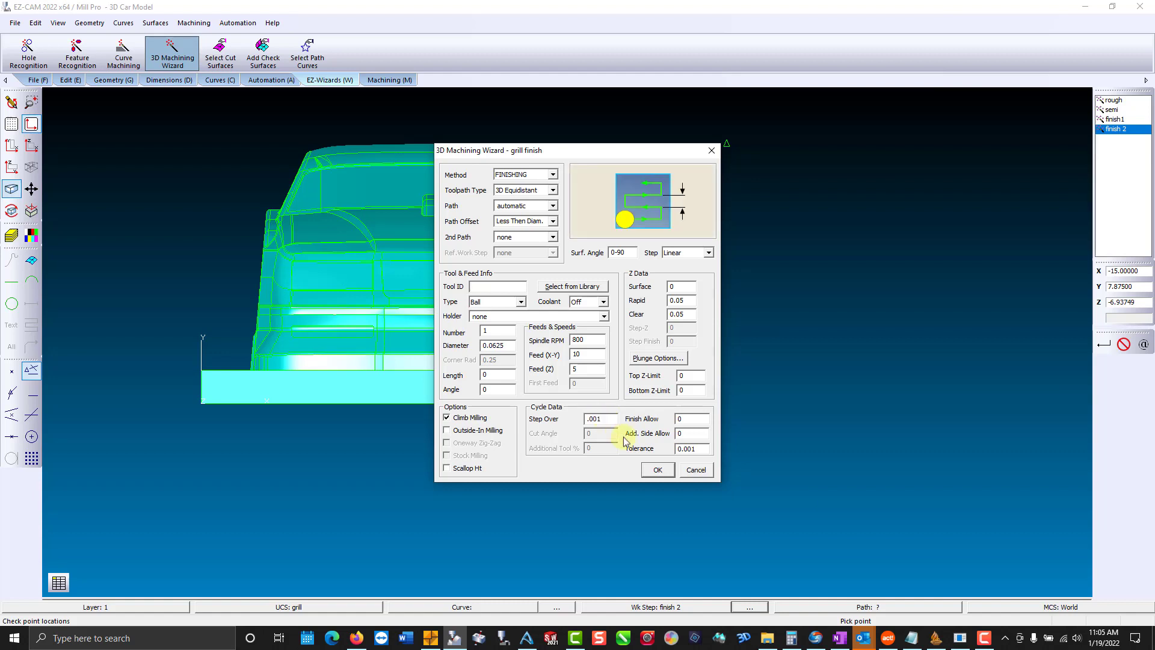
click(658, 469)
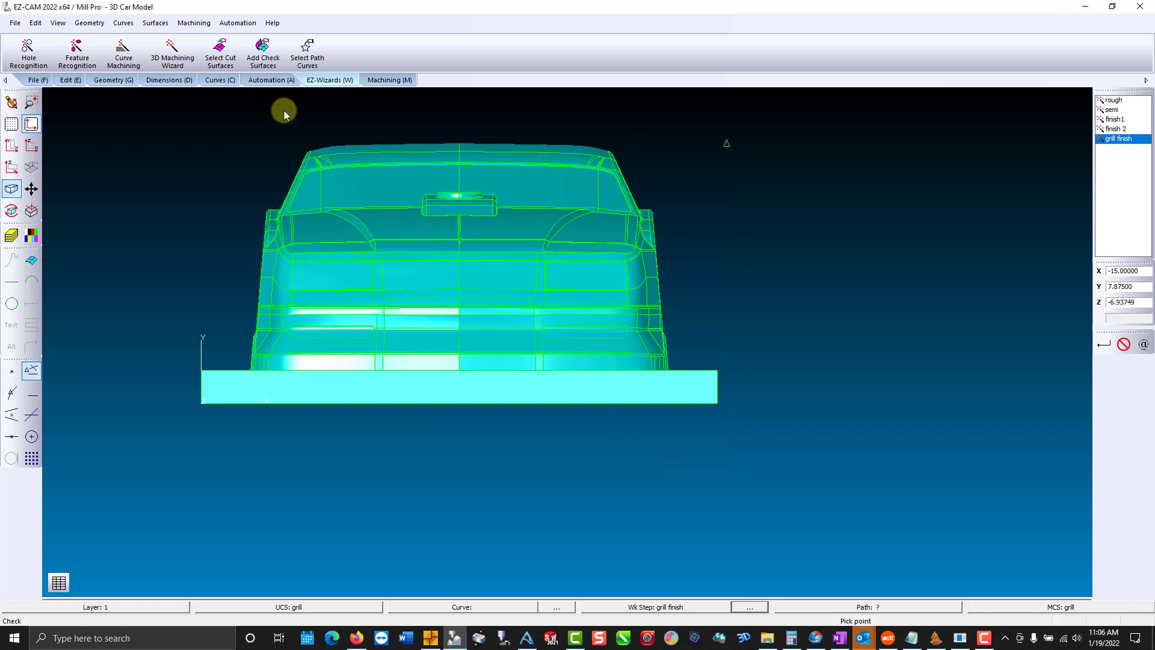
- Select the four upper grille panels and both lower grille strips as cut surfaces
click(227, 63)
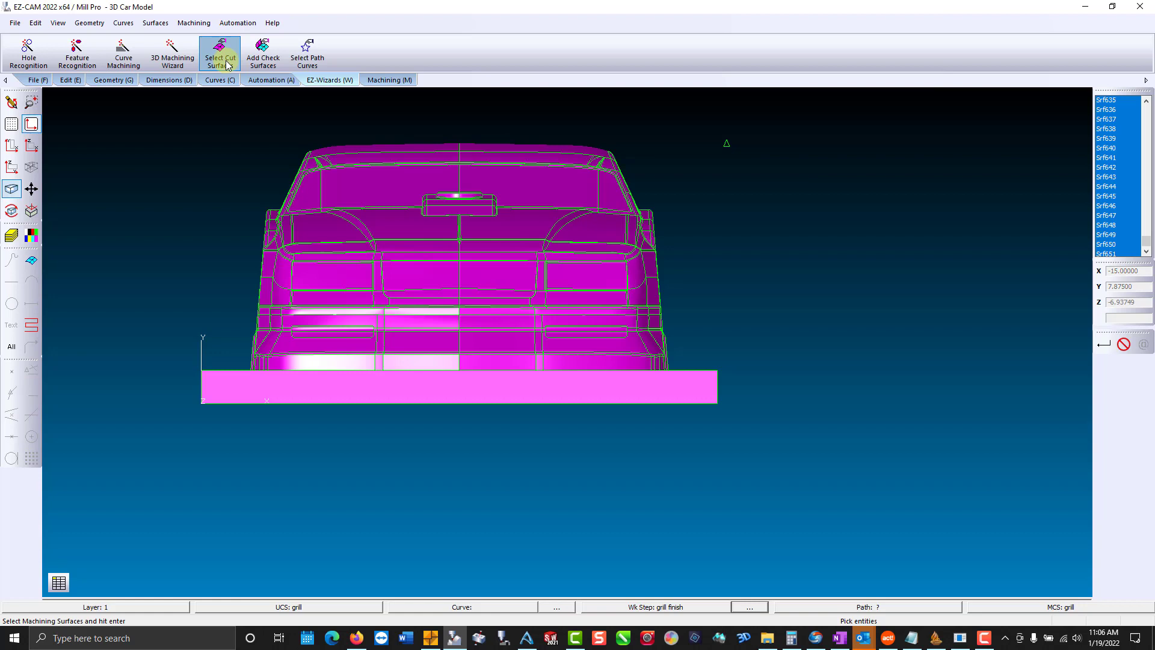
middle_drag(312, 155, 438, 287)
click(439, 301)
click(541, 305)
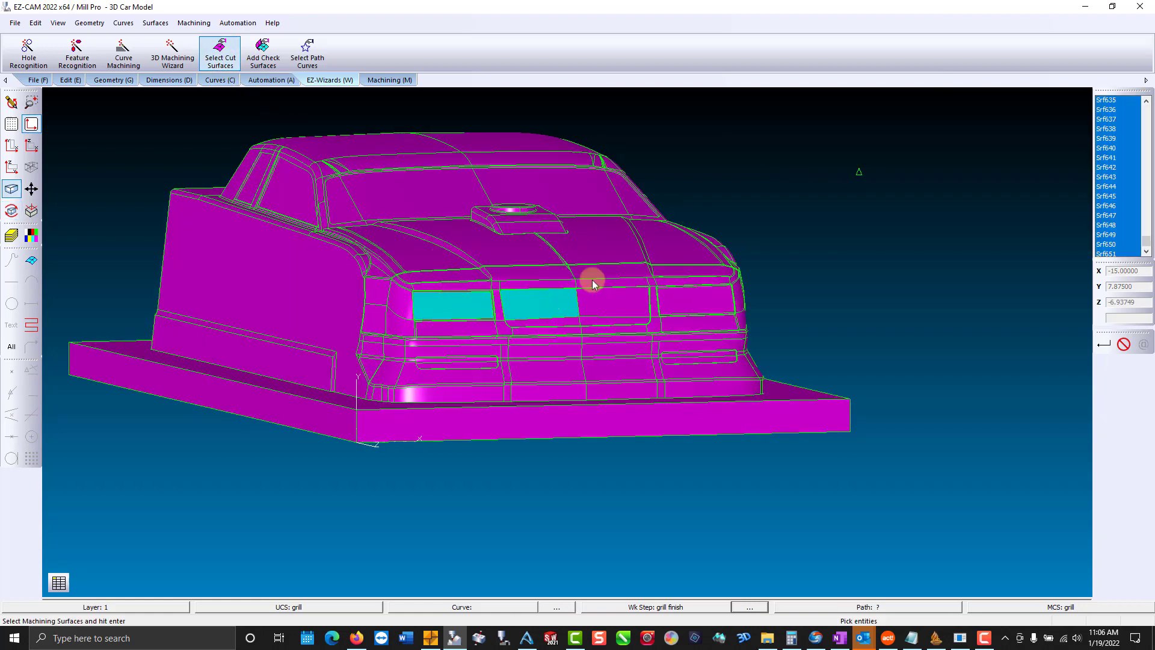
key(ctrl+a)
click(453, 301)
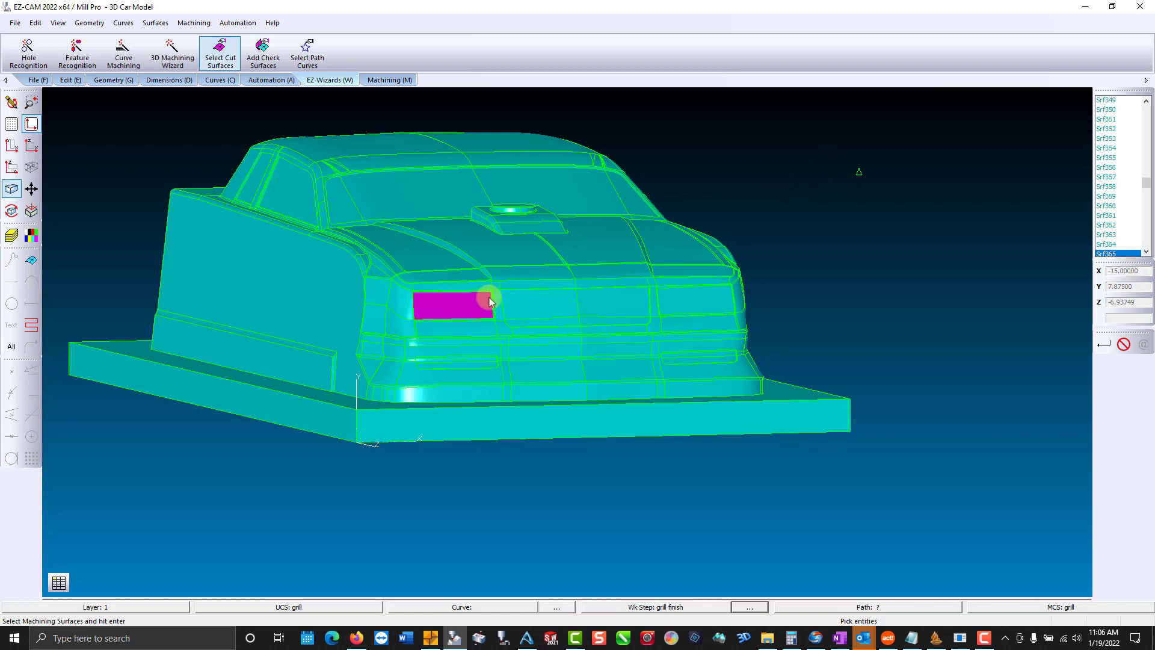
click(525, 299)
click(611, 301)
click(691, 298)
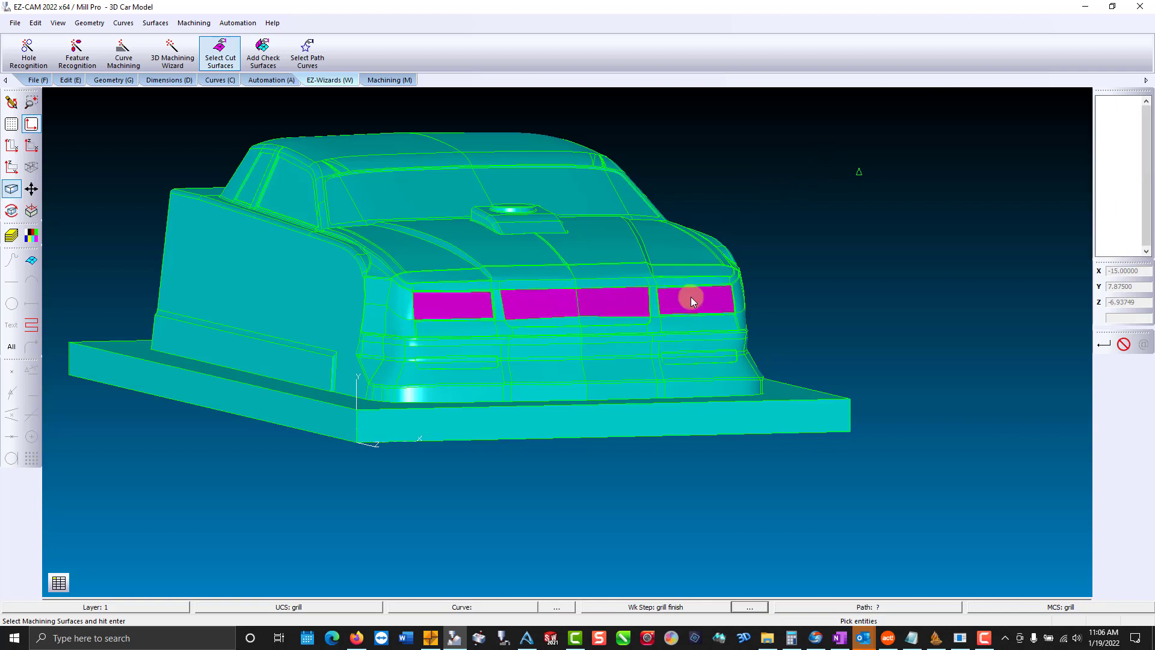
click(485, 359)
click(684, 356)
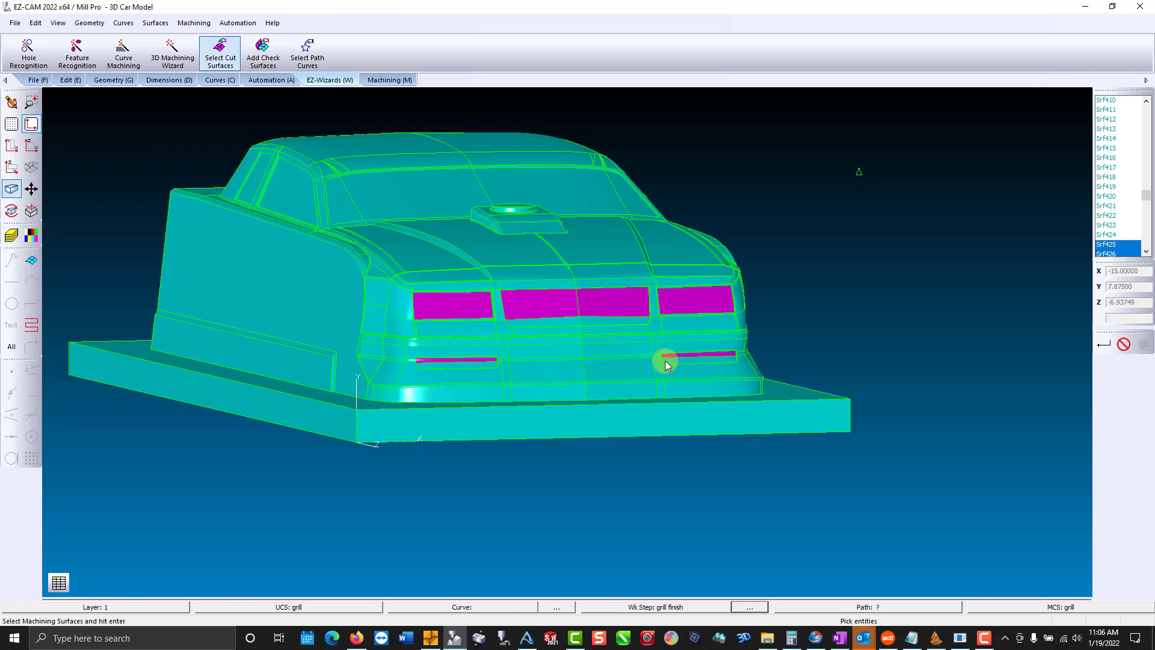
- Add both grille slots' lower faces, accept the cut surfaces, and begin picking check surfaces
middle_drag(601, 376, 580, 325)
scroll(579, 324, up, 3)
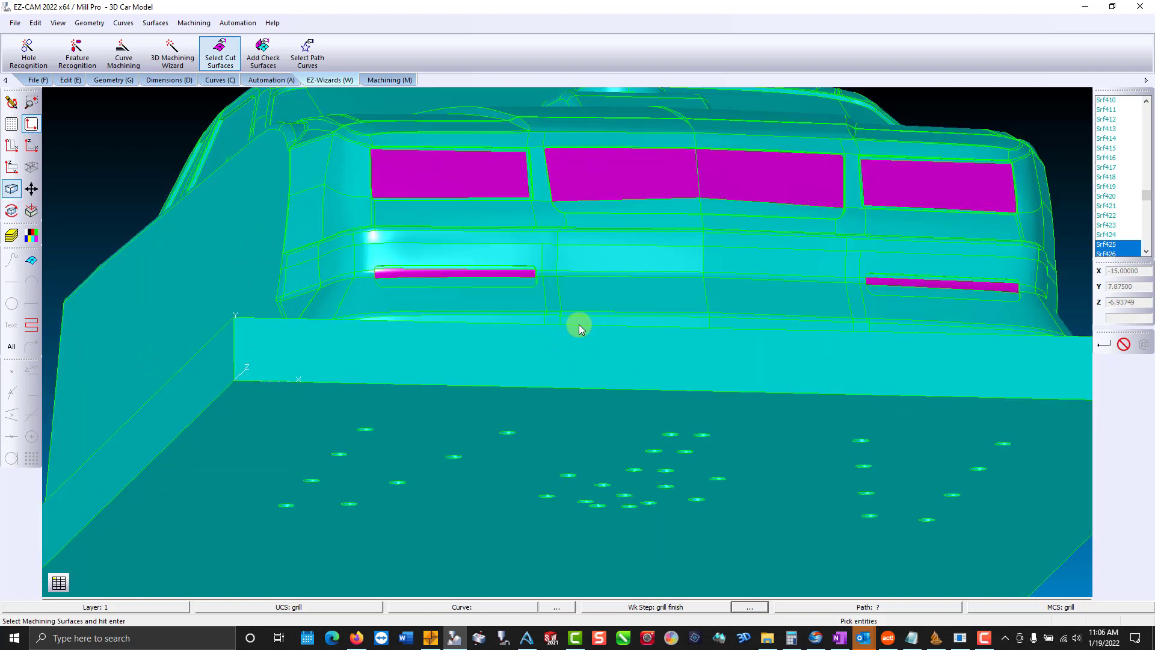
scroll(579, 325, up, 2)
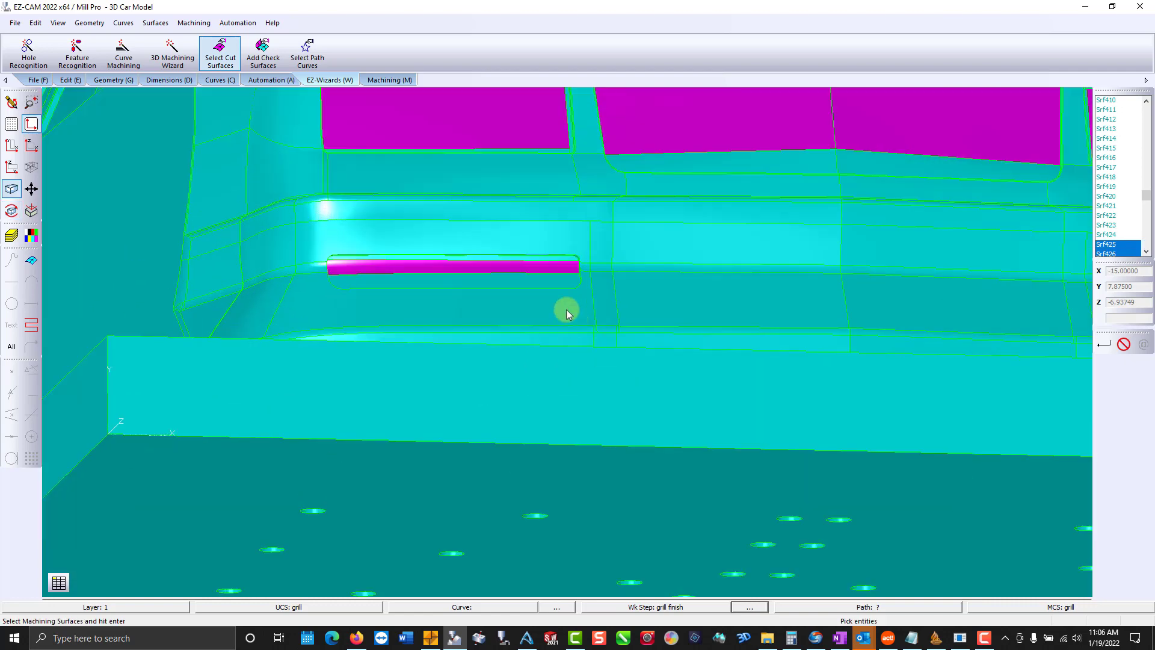
click(509, 287)
scroll(517, 286, down, 3)
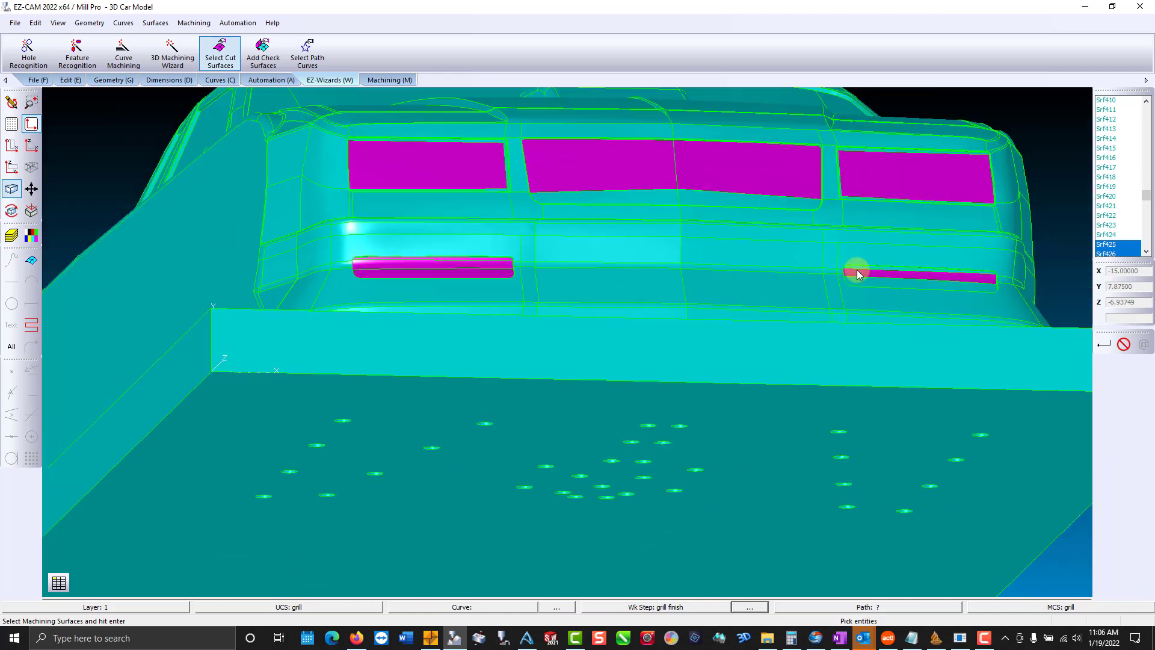
click(882, 269)
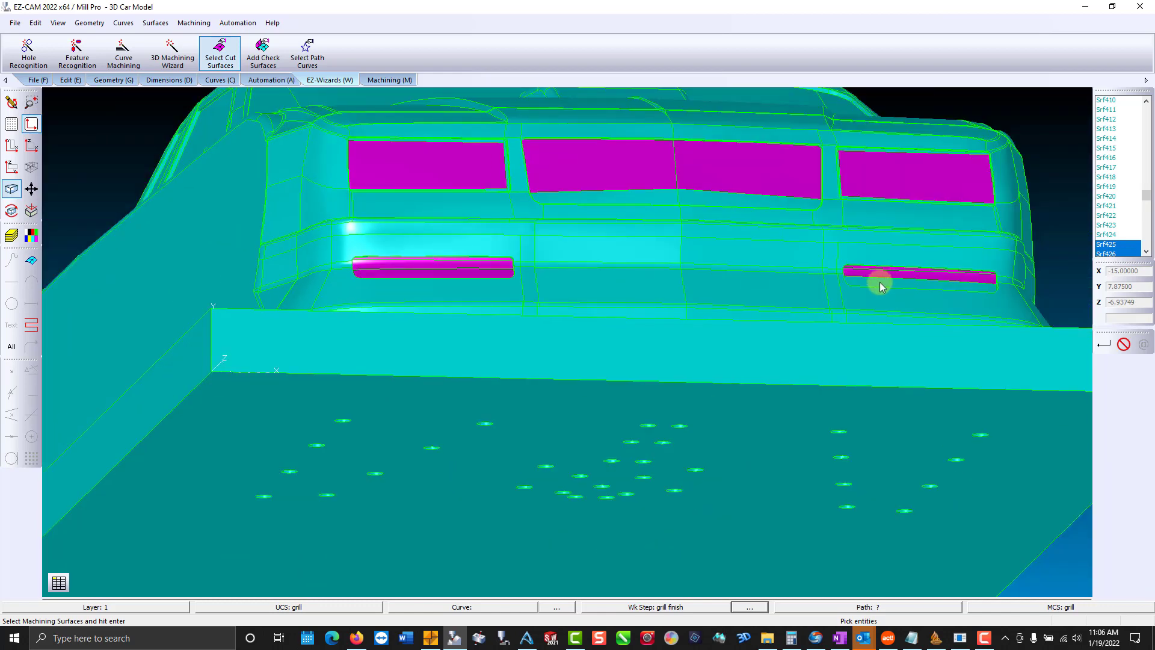
scroll(544, 251, down, 2)
scroll(544, 252, down, 1)
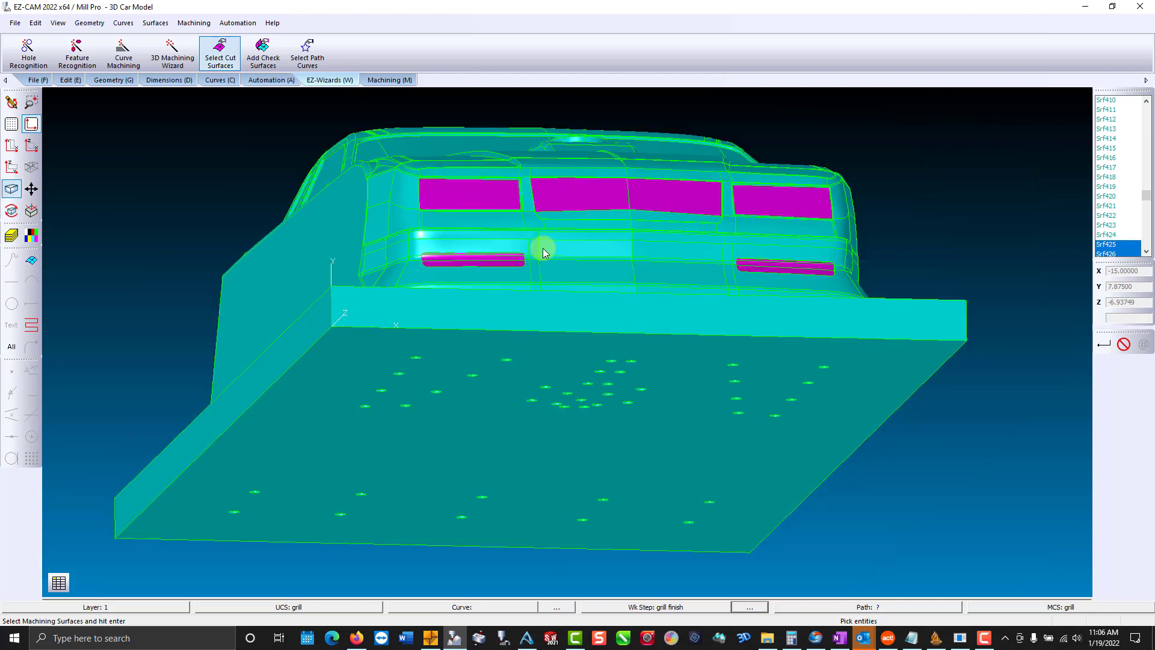
key(Return)
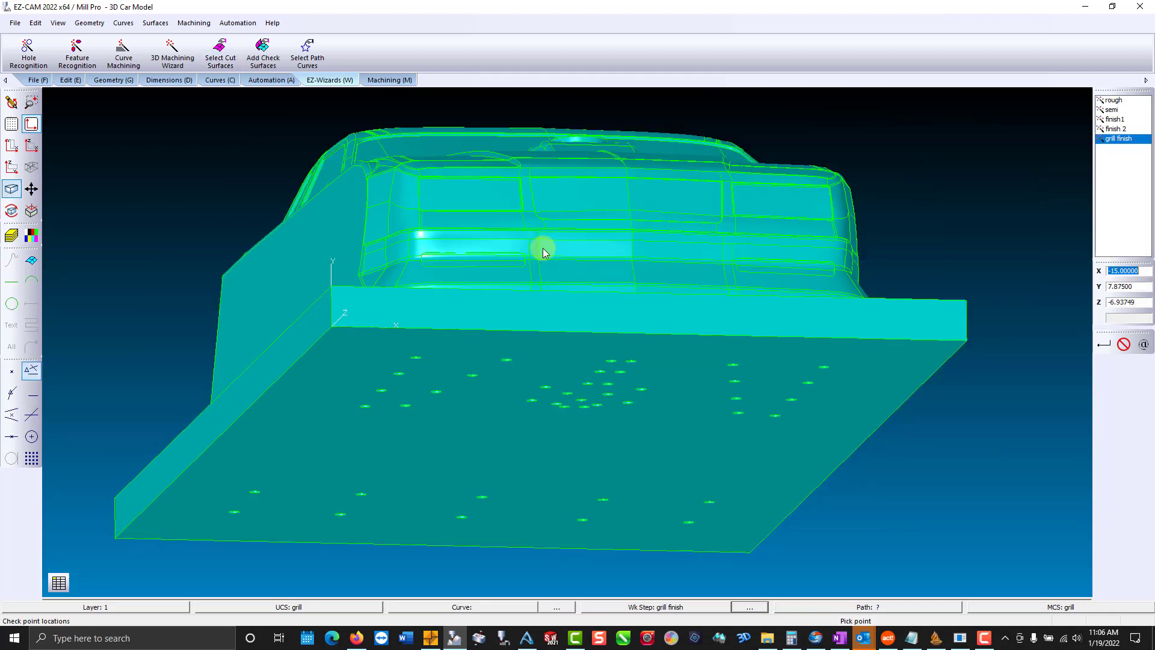
scroll(543, 251, down, 2)
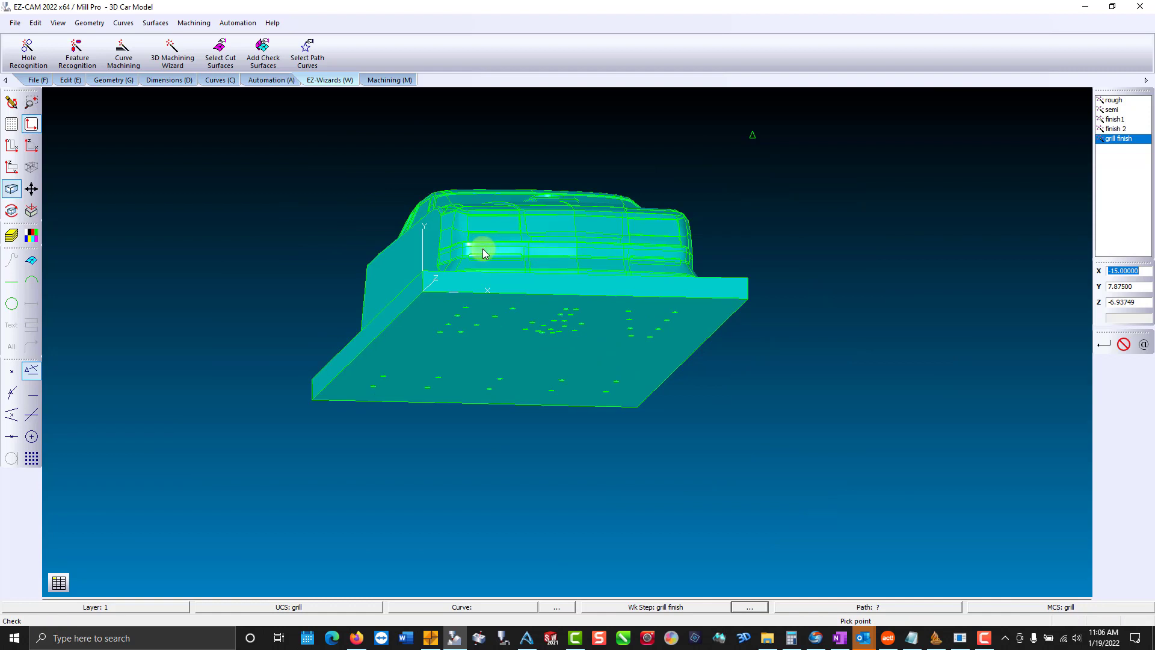
key(Return)
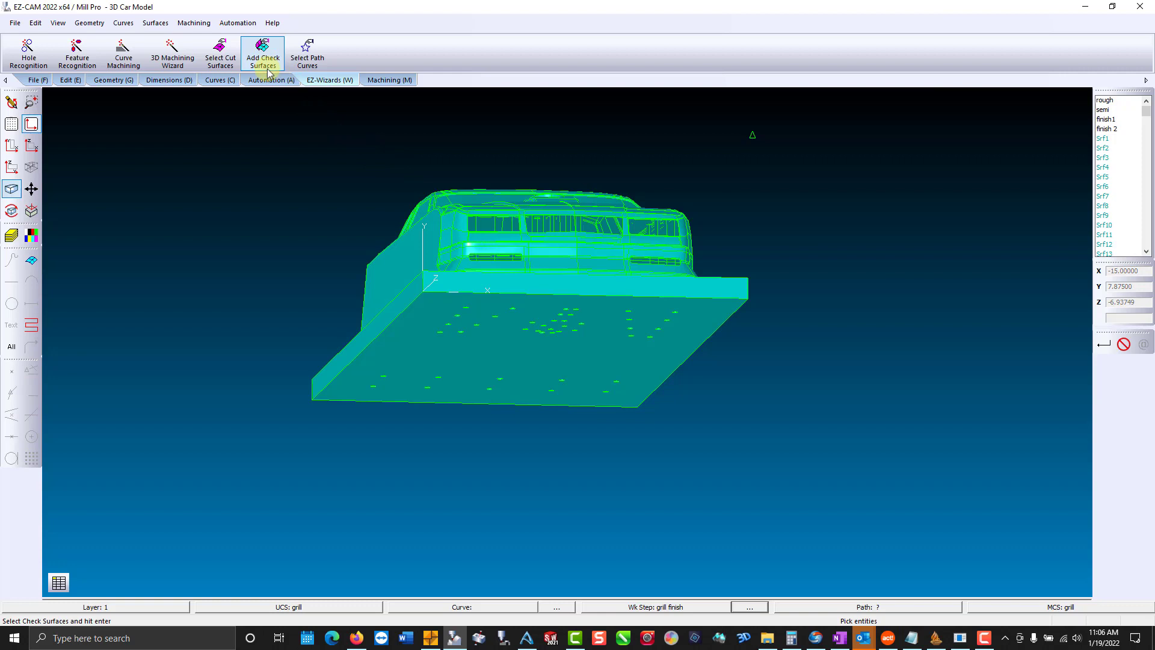
- Window-select all car and base surfaces as grill finish check surfaces and accept them
drag(273, 121, 776, 480)
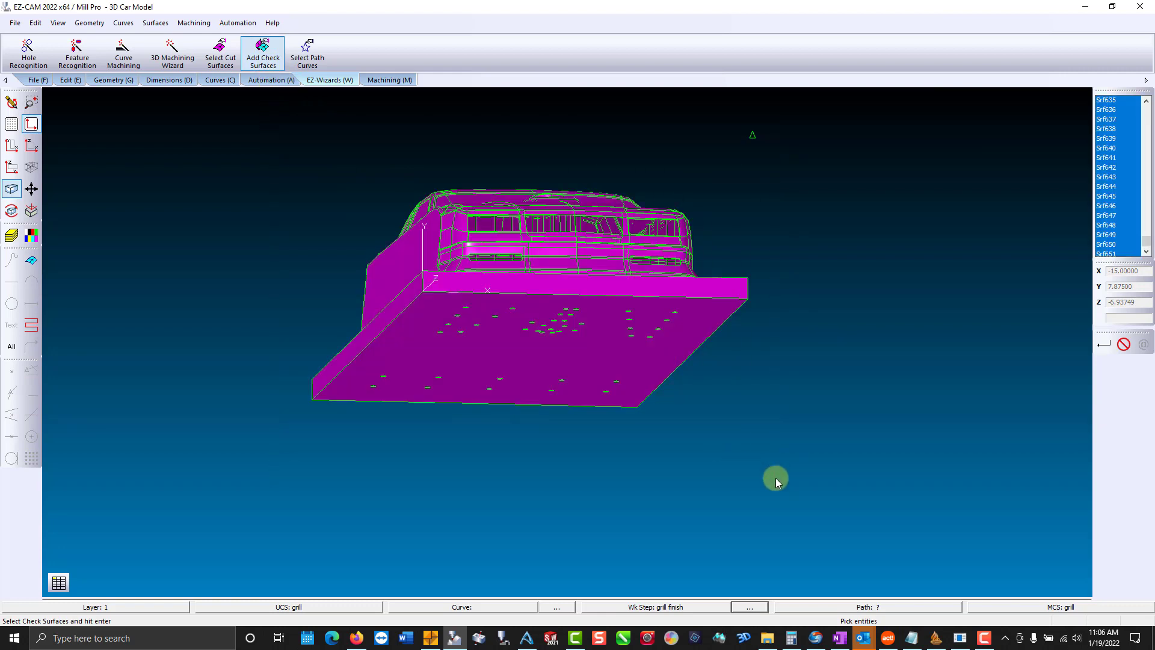
key(Return)
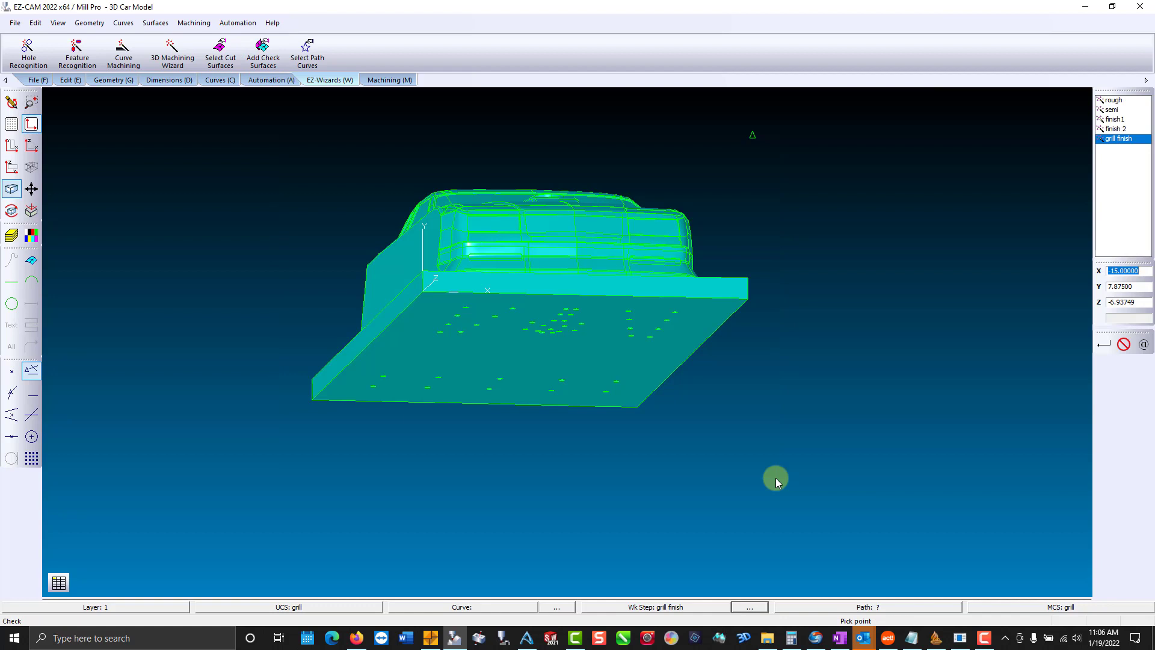
middle_drag(294, 305, 269, 365)
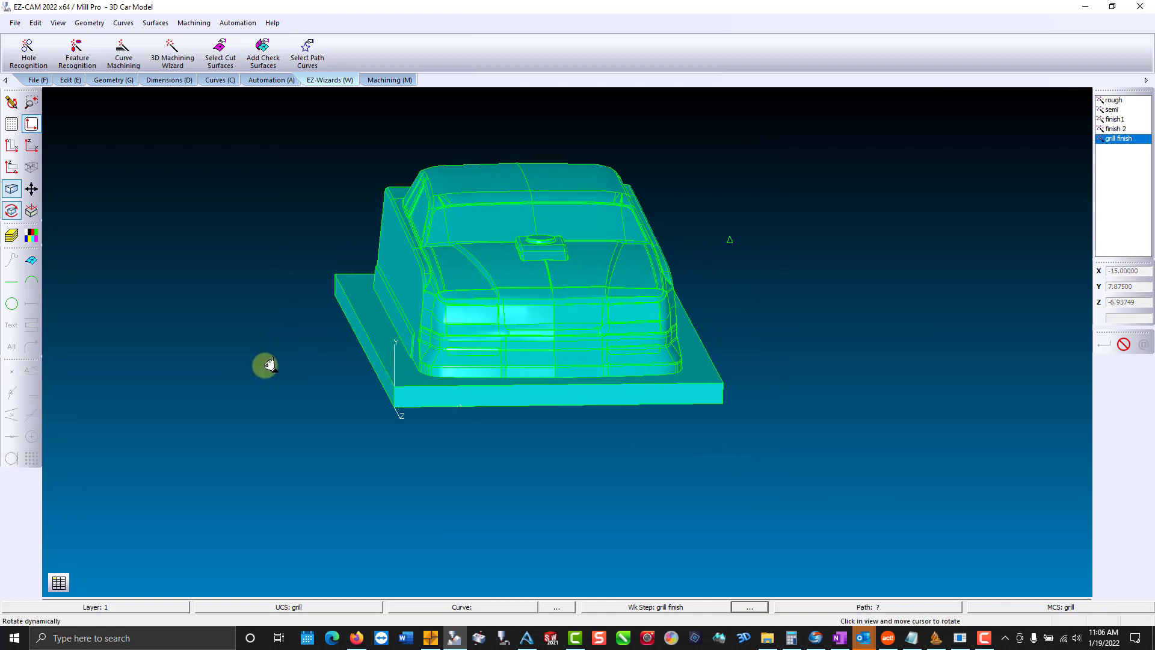
click(268, 366)
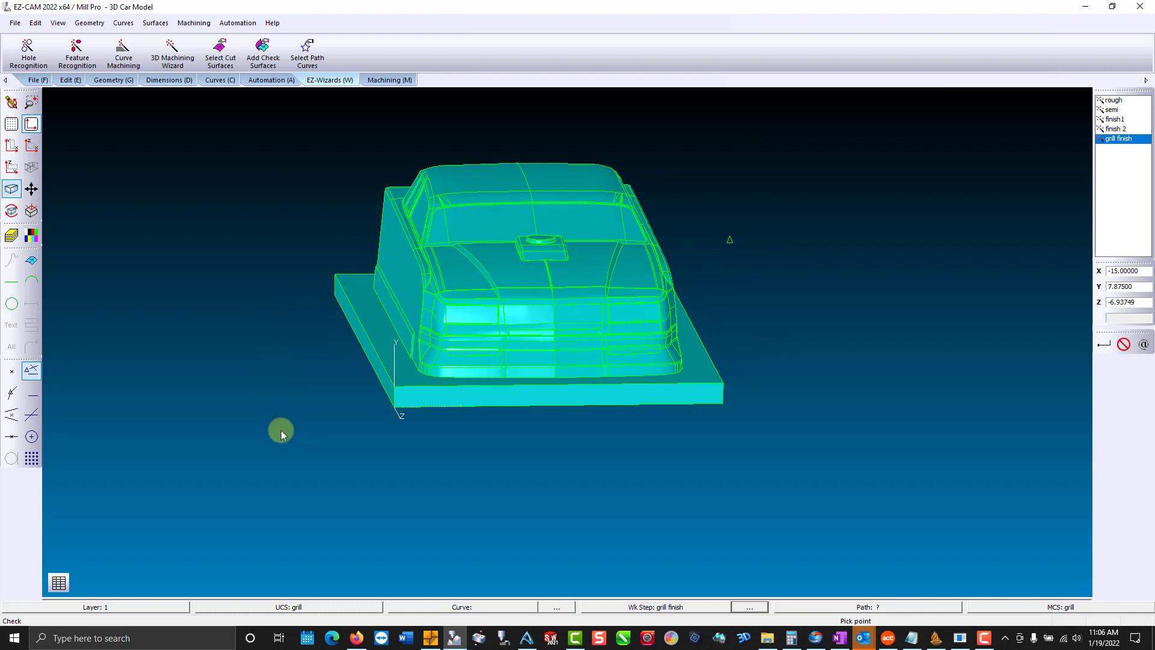
click(324, 605)
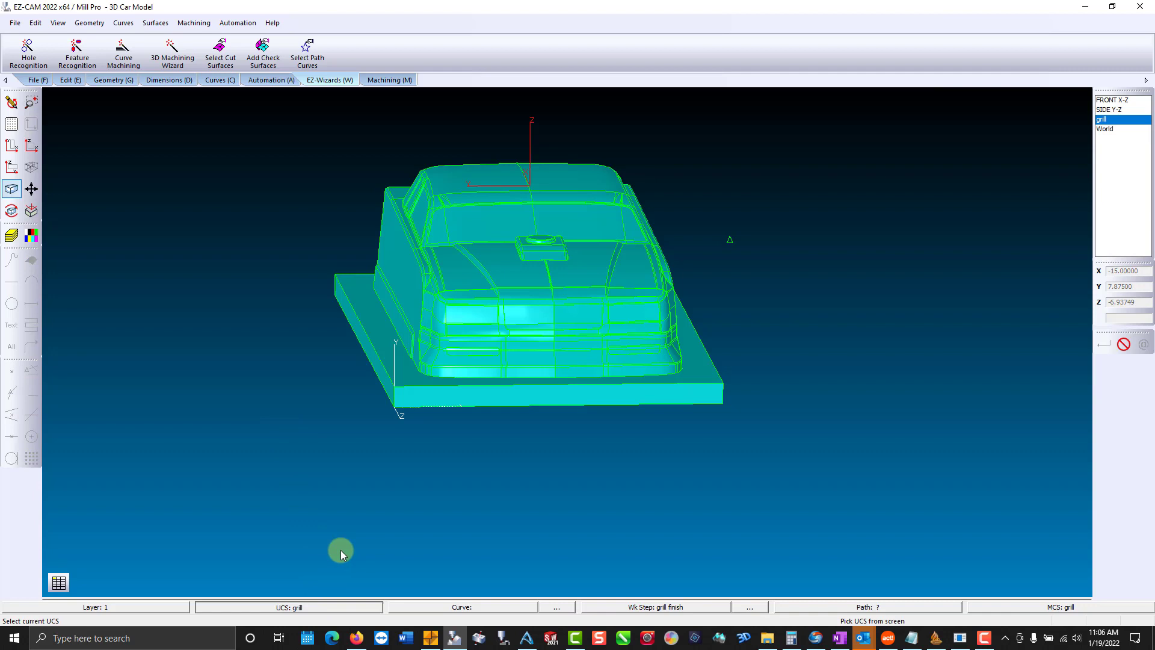
- Verify the grill finish toolpath and orbit behind the car to inspect the grille cuts
click(389, 80)
click(390, 51)
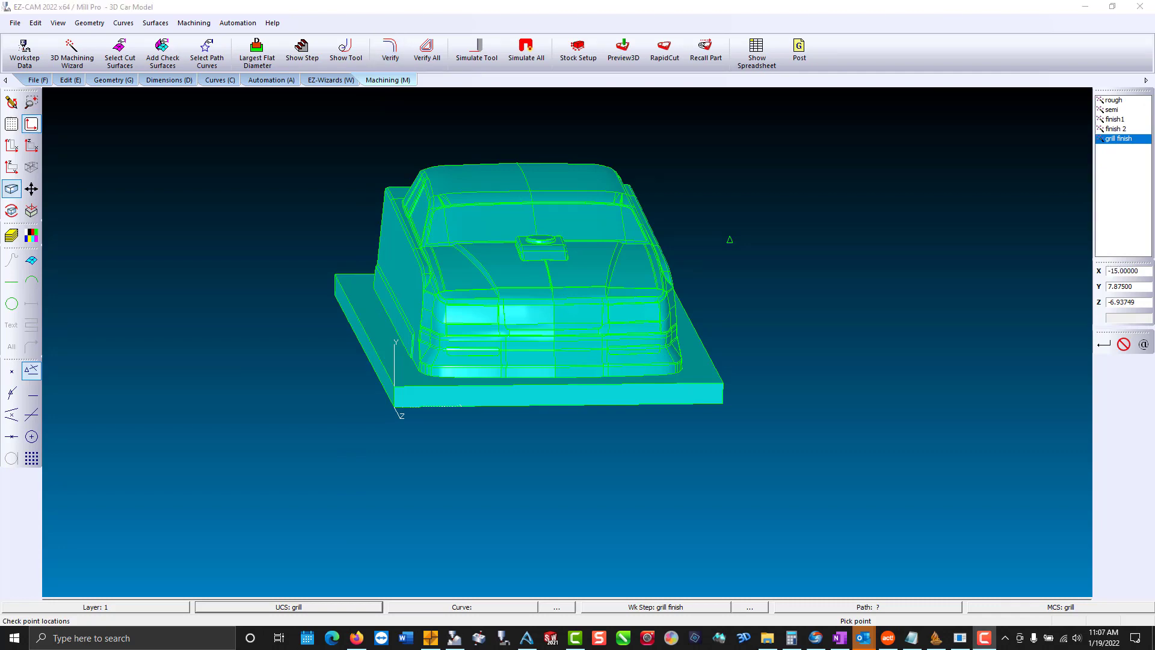
click(387, 51)
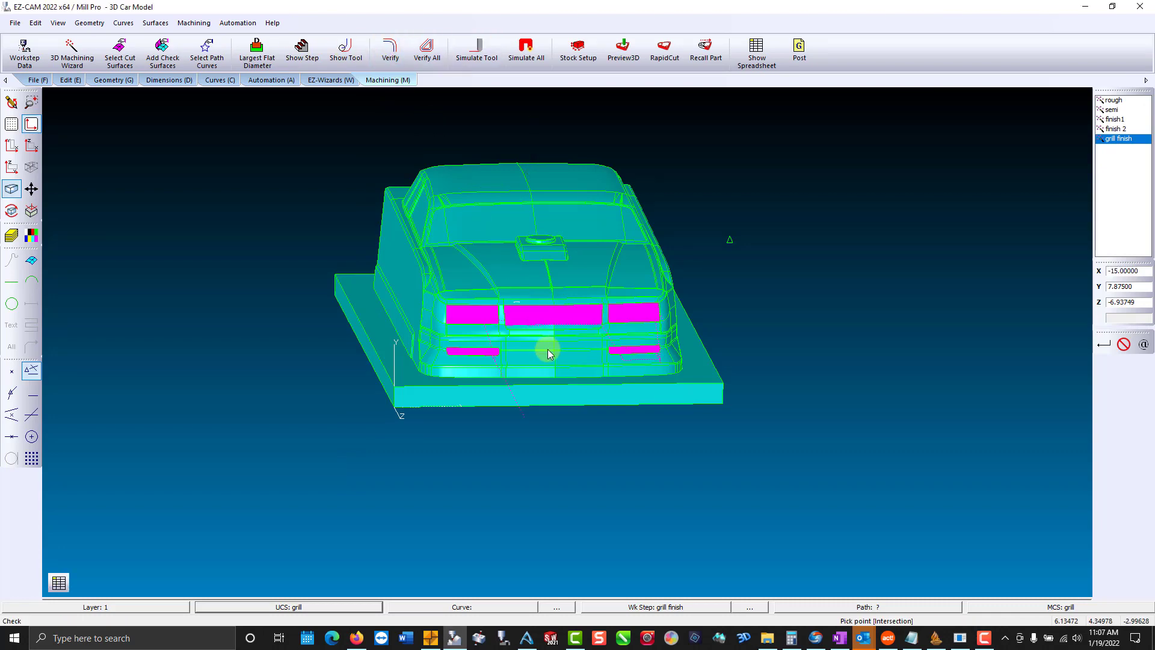
mouse_move(475, 215)
mouse_down()
mouse_move(523, 270)
mouse_move(405, 343)
mouse_move(251, 377)
mouse_move(216, 369)
mouse_move(246, 332)
mouse_move(356, 322)
mouse_move(524, 335)
mouse_up()
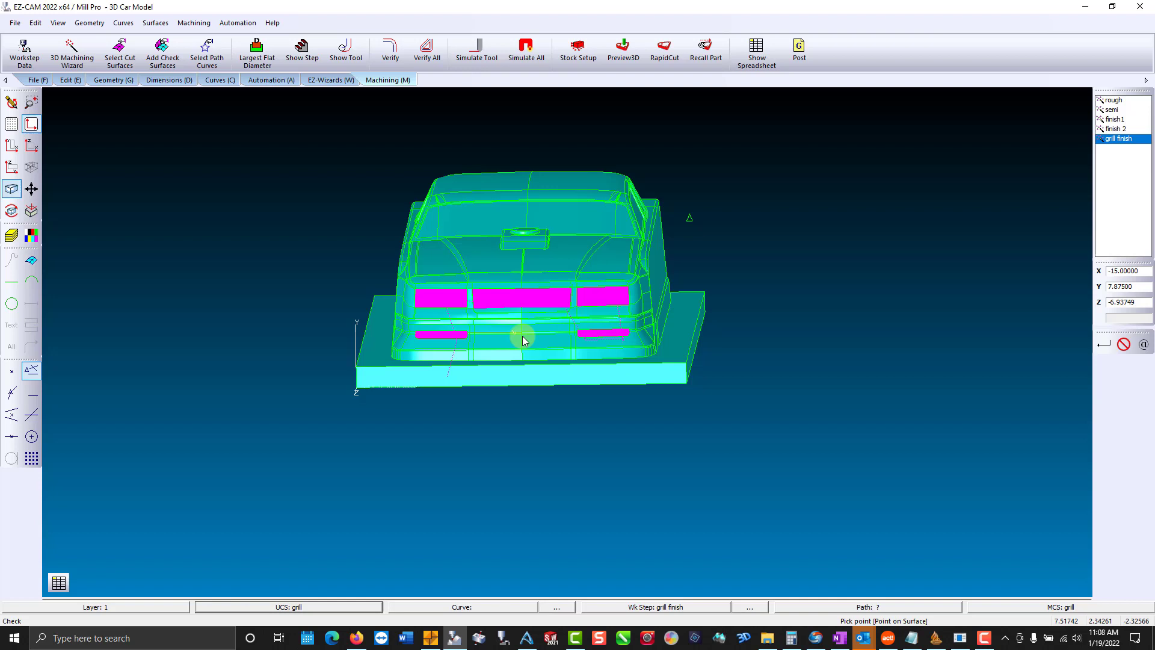
click(534, 303)
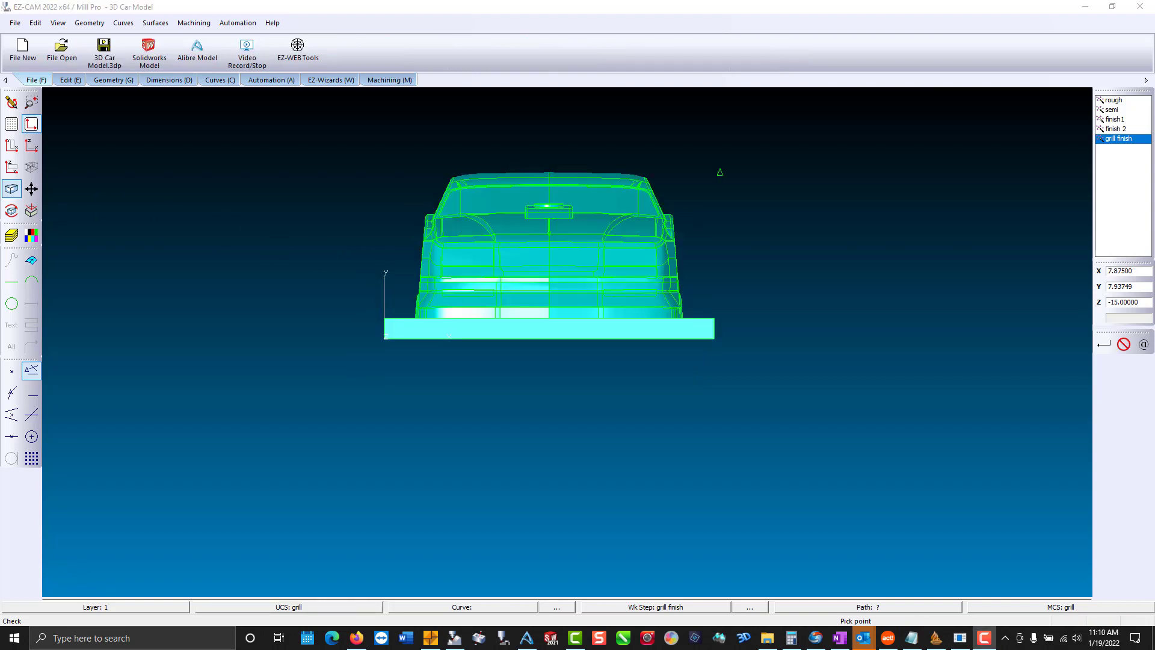
- Start a new 3D Machining Wizard work step named 'corner'
click(292, 81)
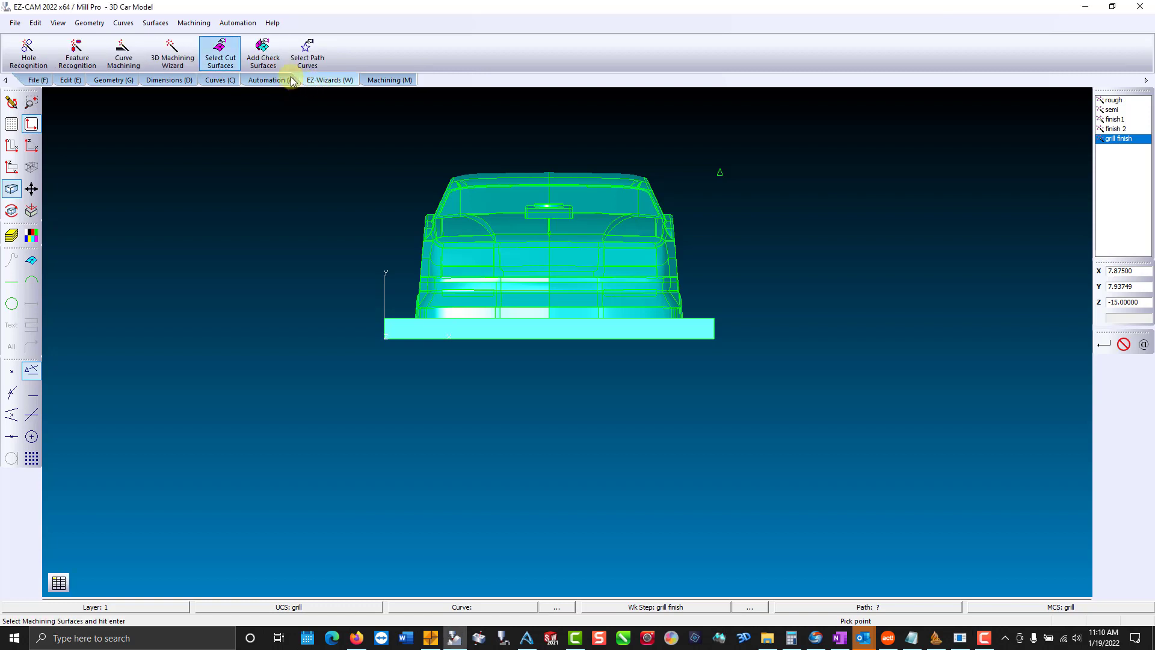
click(174, 56)
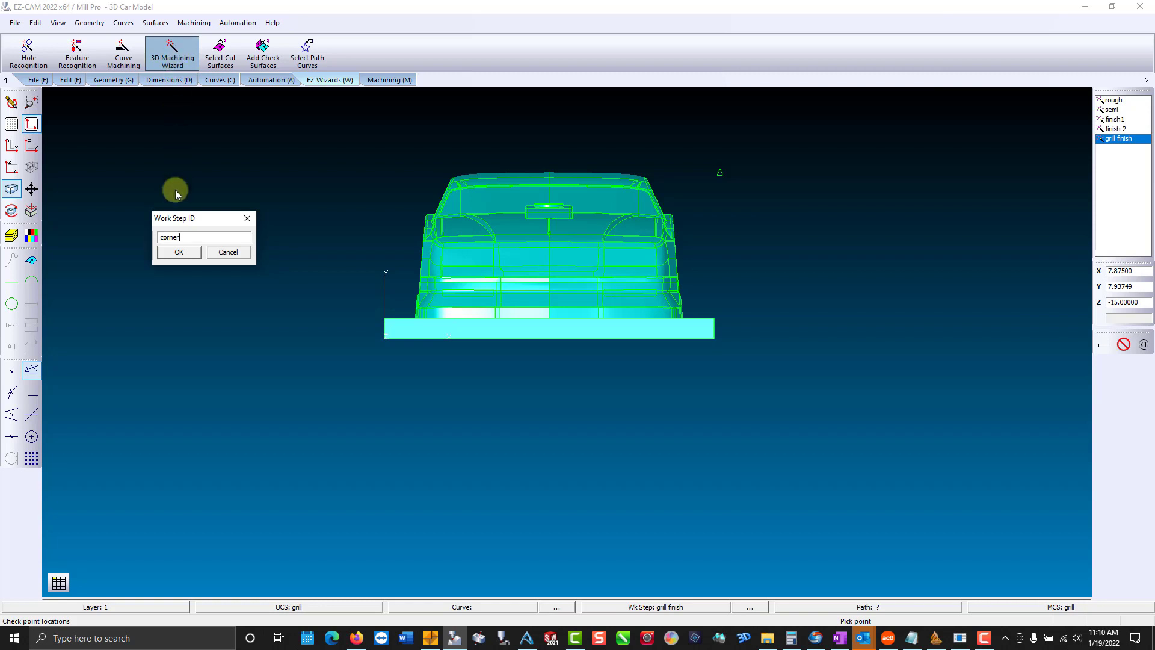
click(175, 249)
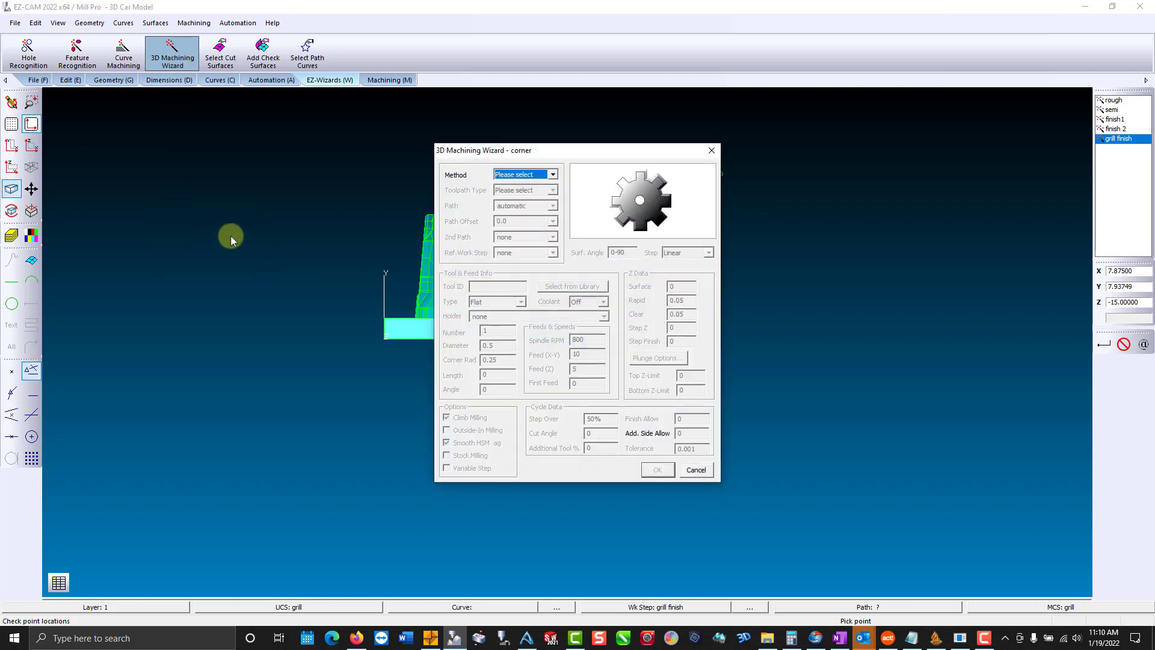
- Set the corner step to Pencil Milling with a 0.0625-diameter Ball tool
click(552, 175)
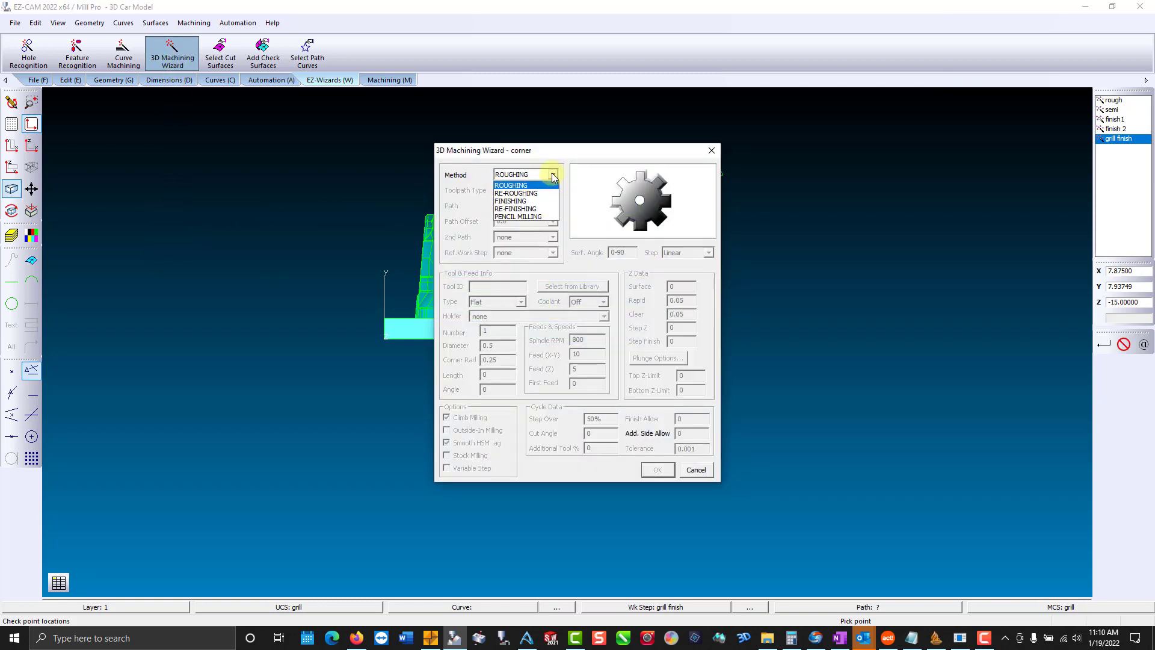
click(554, 218)
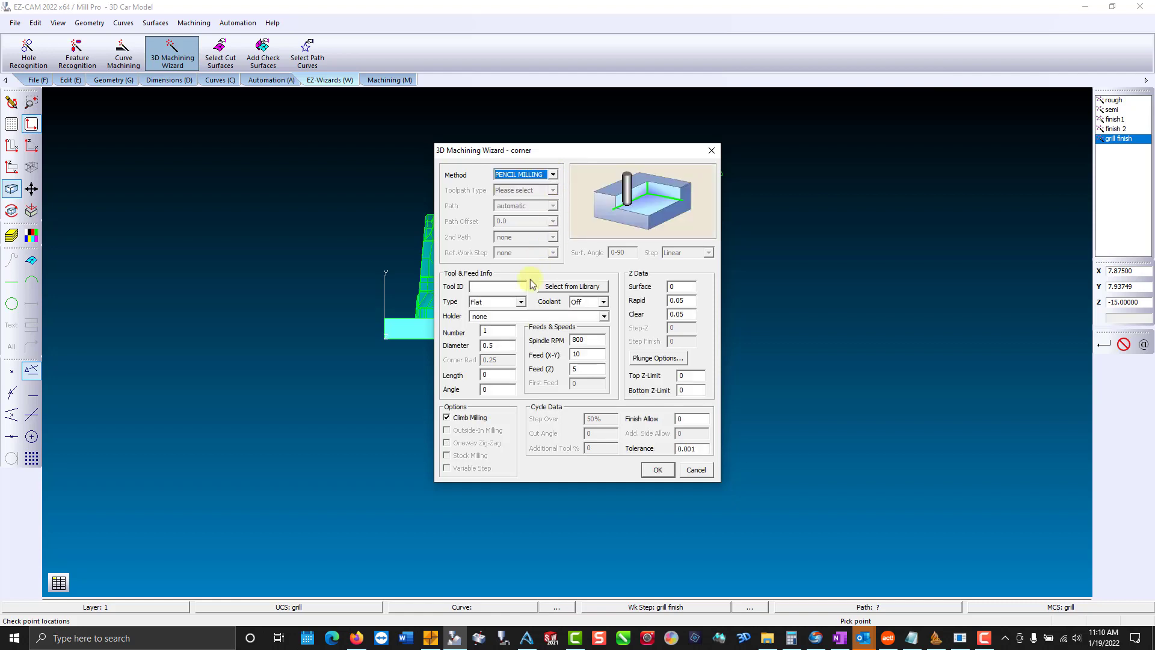
click(521, 301)
click(491, 319)
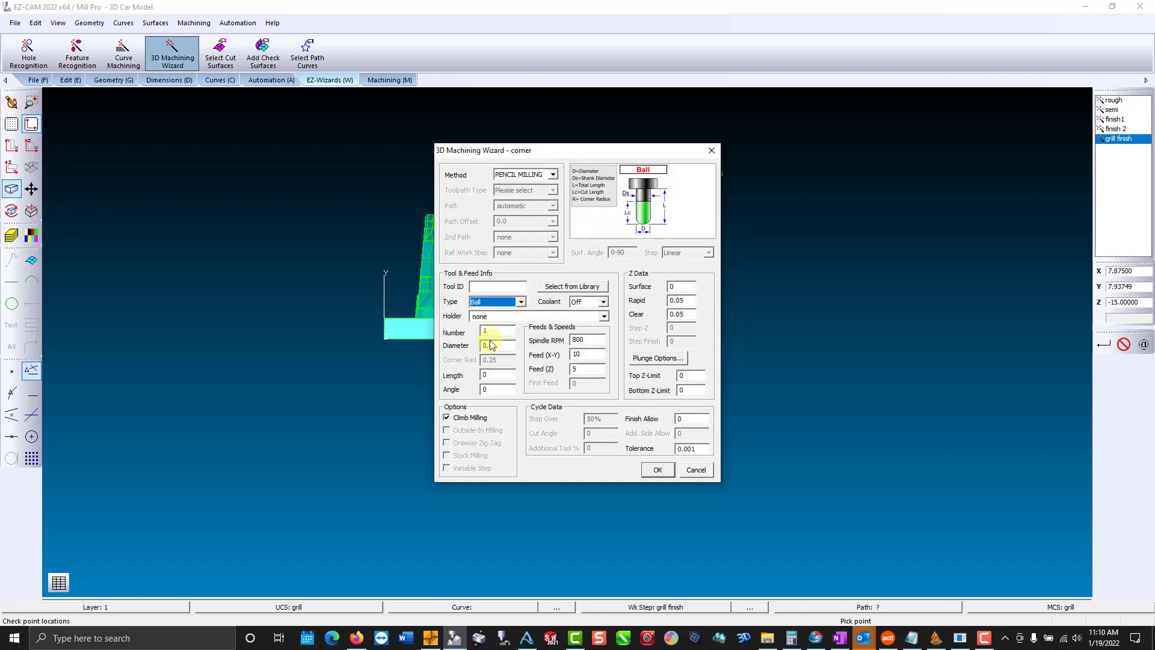
click(488, 344)
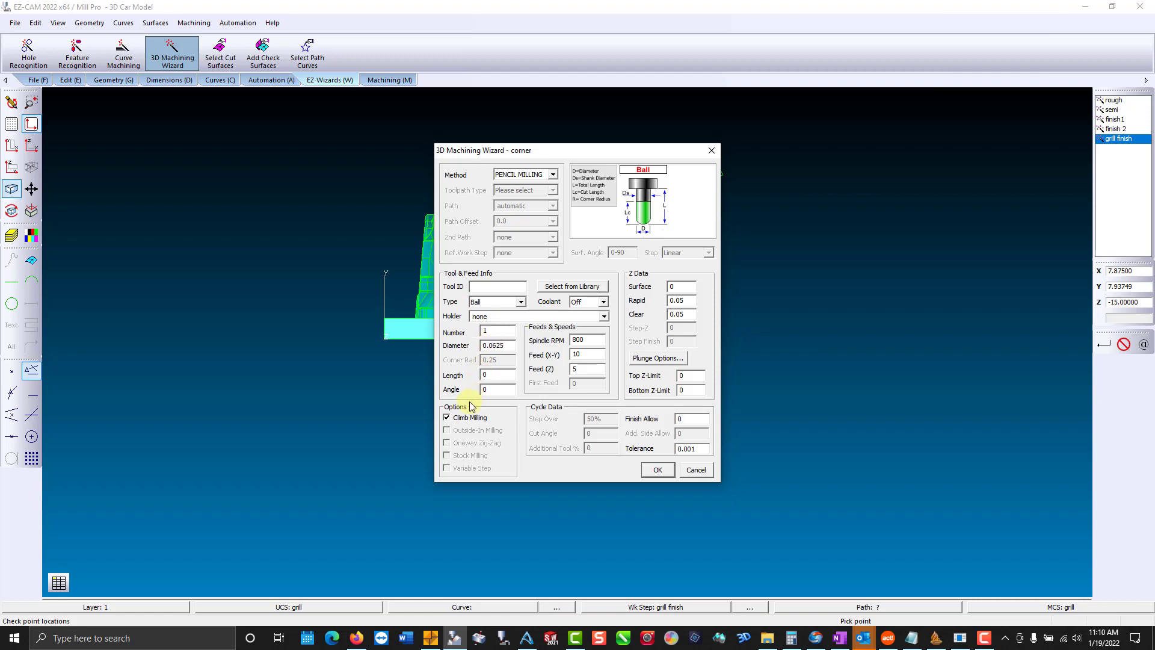
click(654, 470)
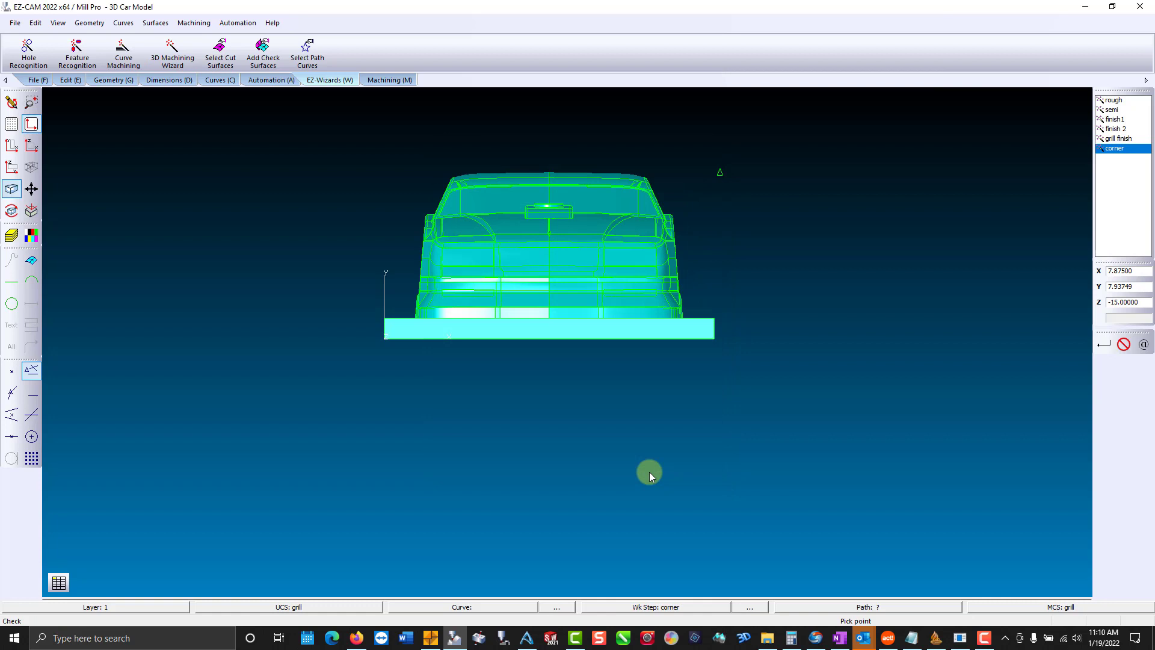
- Clear the preselection and pick the surfaces around the left rear grille slot as cut surfaces
click(220, 53)
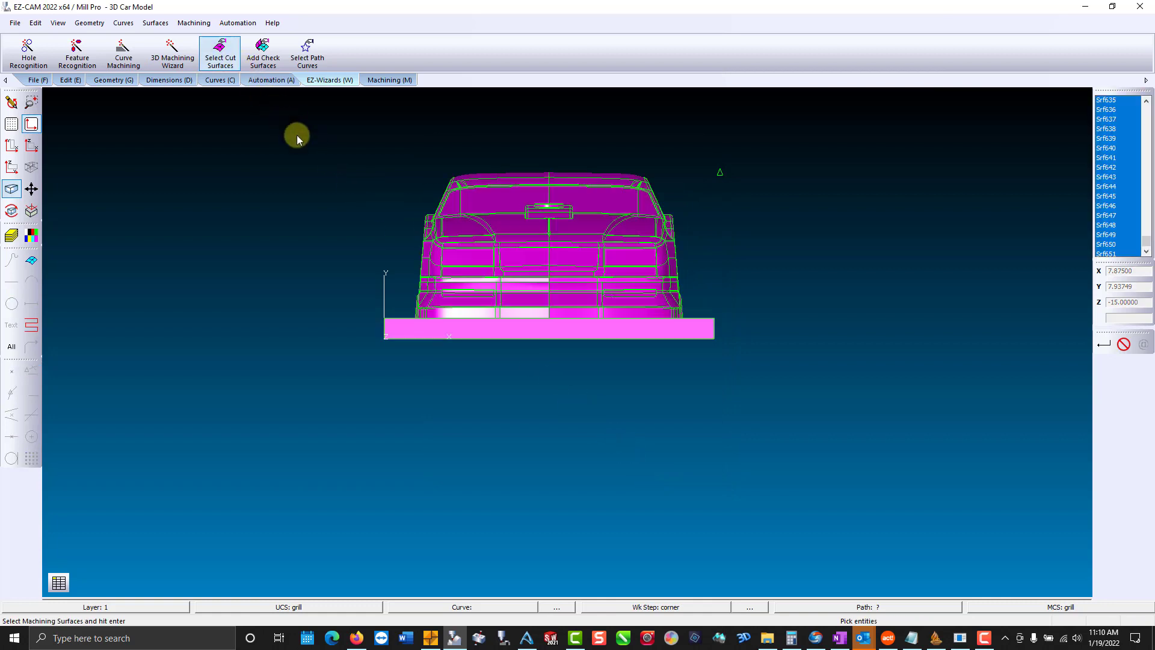
click(355, 211)
click(429, 278)
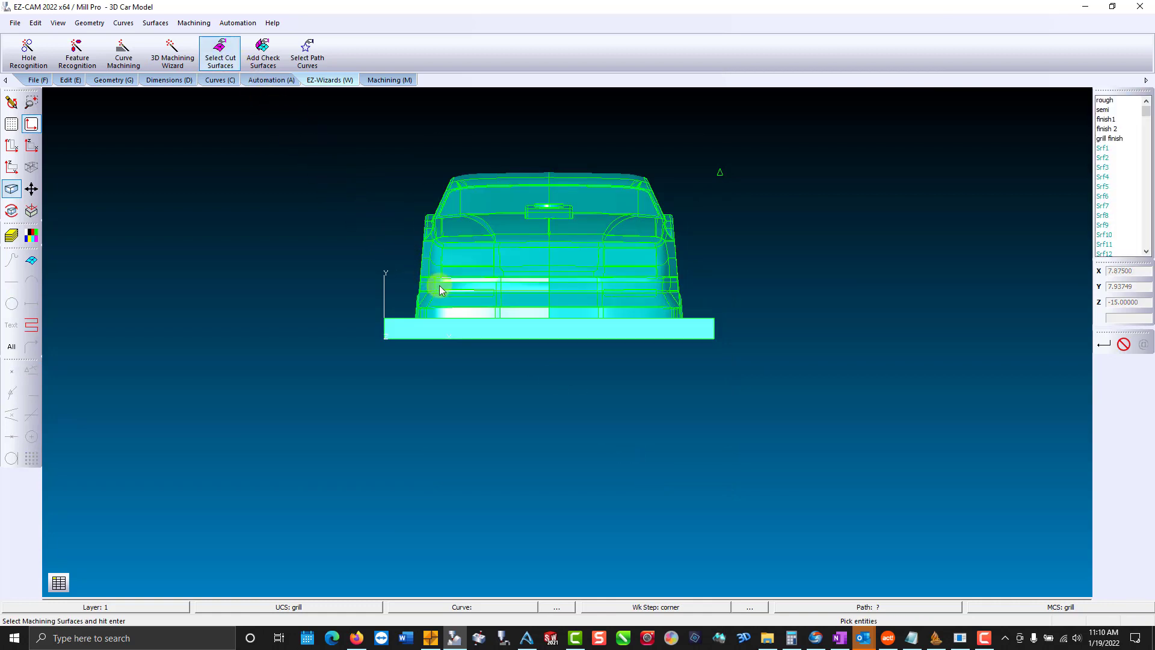
click(497, 300)
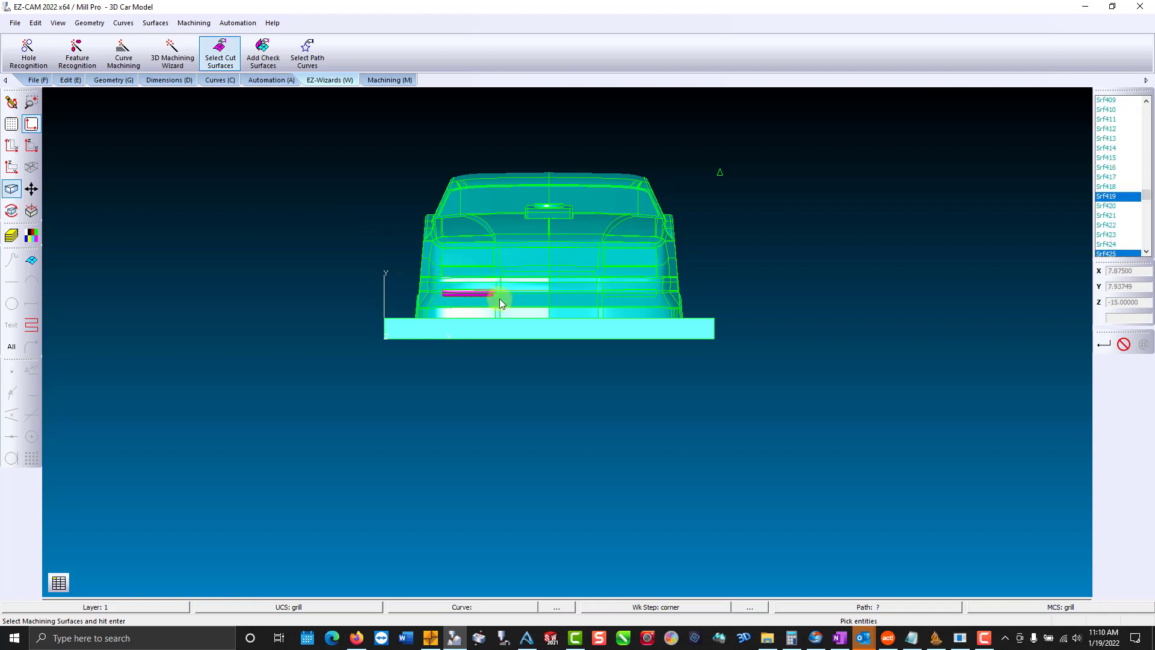
scroll(499, 299, up, 5)
click(435, 262)
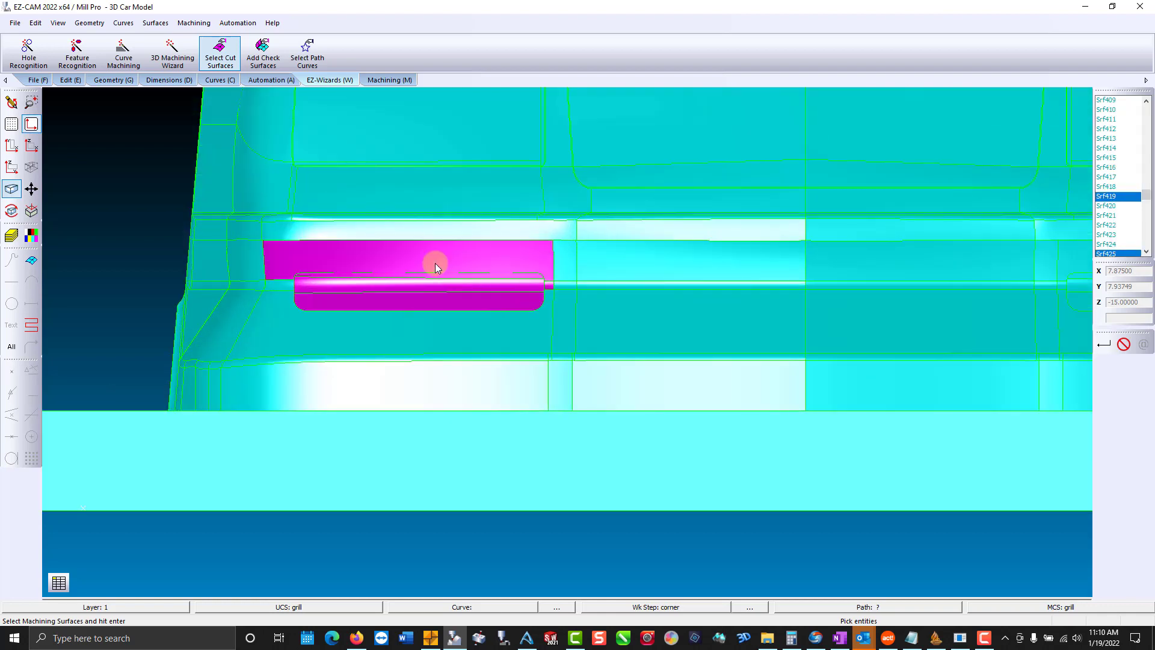
click(546, 306)
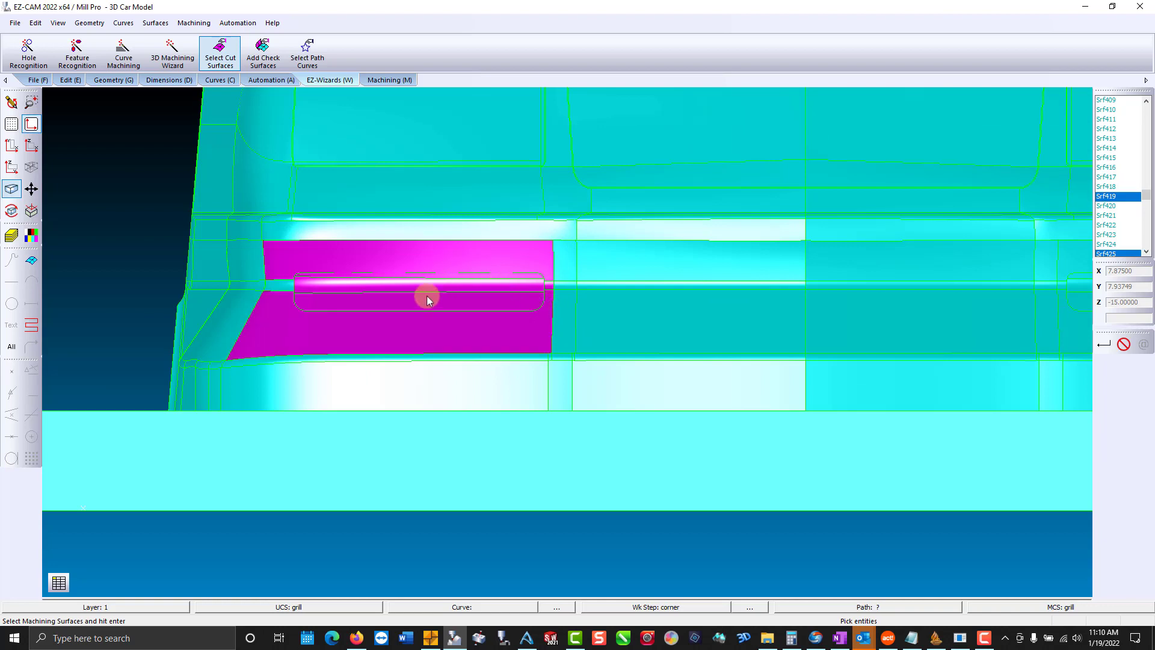
click(281, 283)
scroll(280, 283, down, 4)
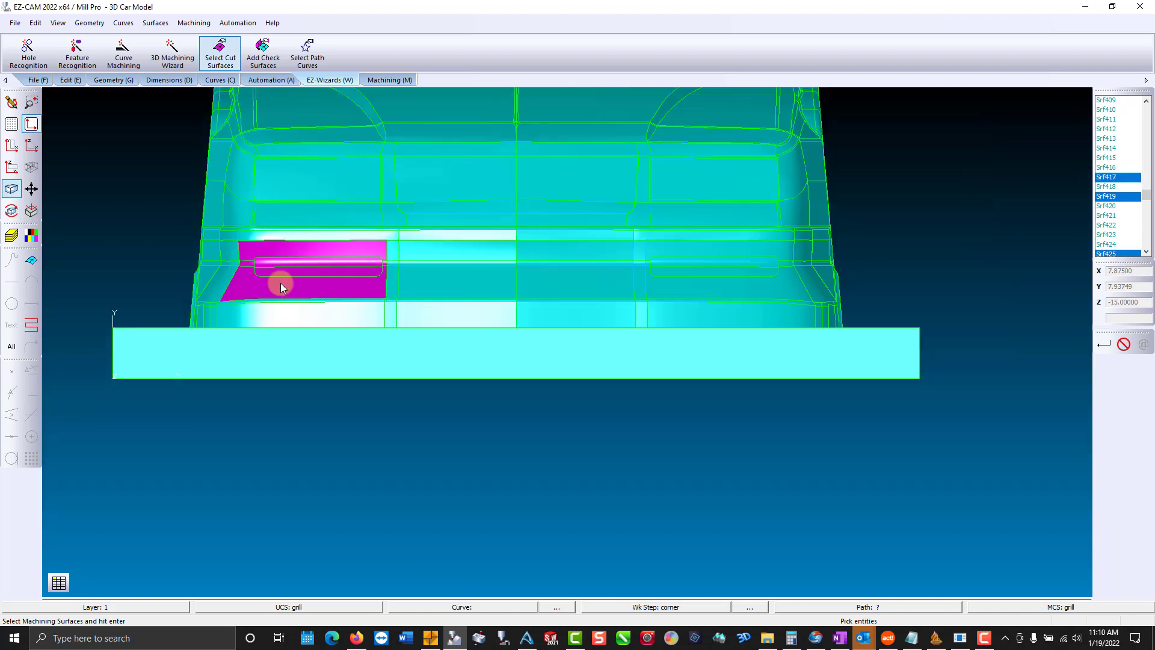
- Add the surfaces around the right rear slot to the corner cut selection
scroll(280, 283, up, 2)
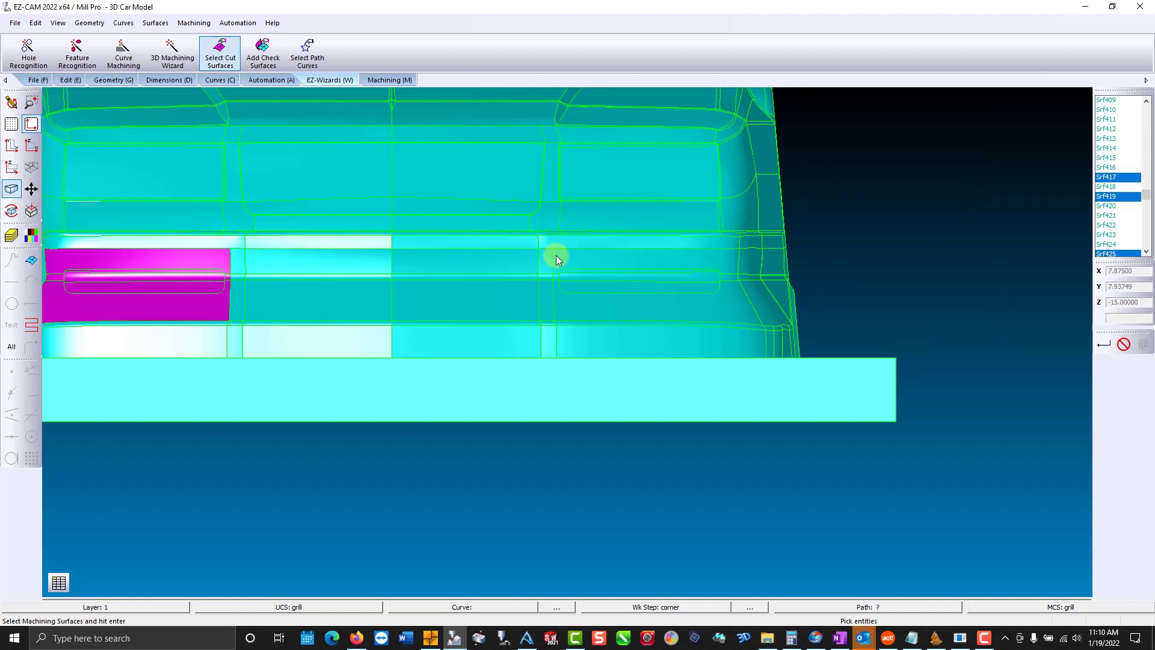
drag(554, 254, 728, 304)
click(726, 300)
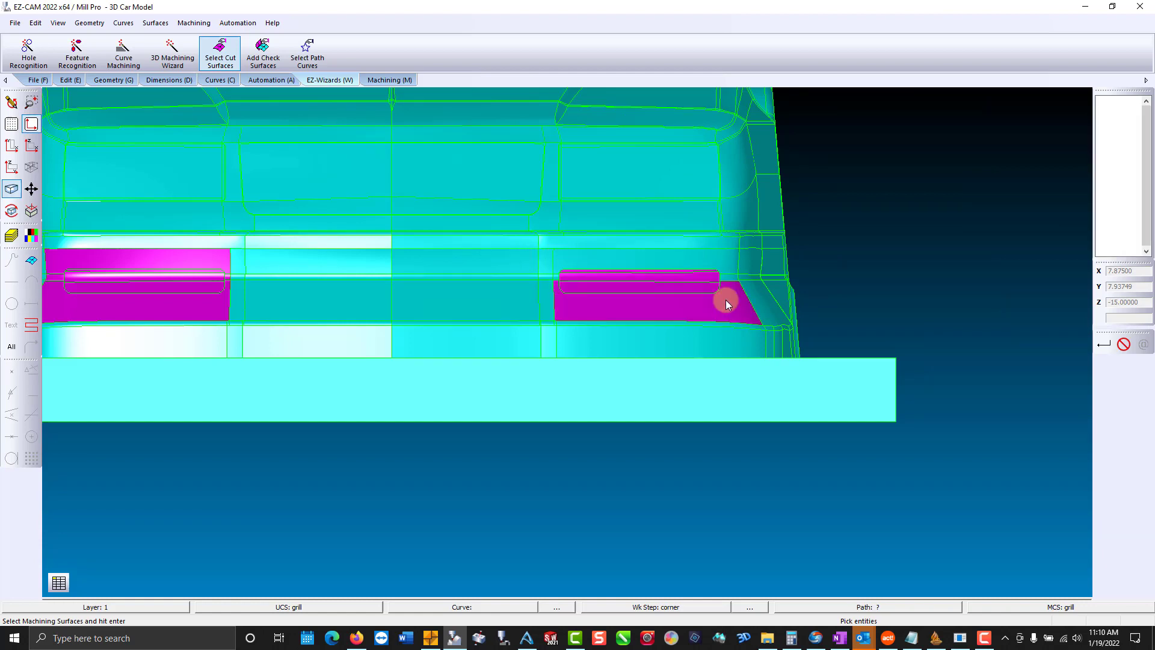
click(694, 269)
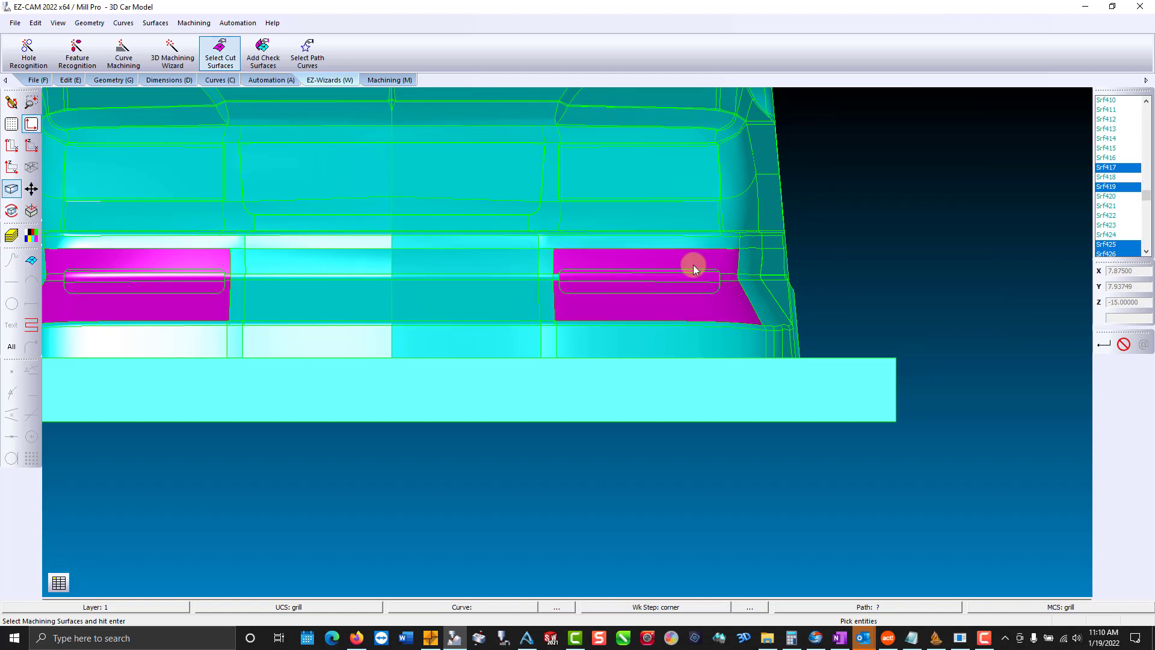
click(557, 281)
scroll(636, 302, down, 5)
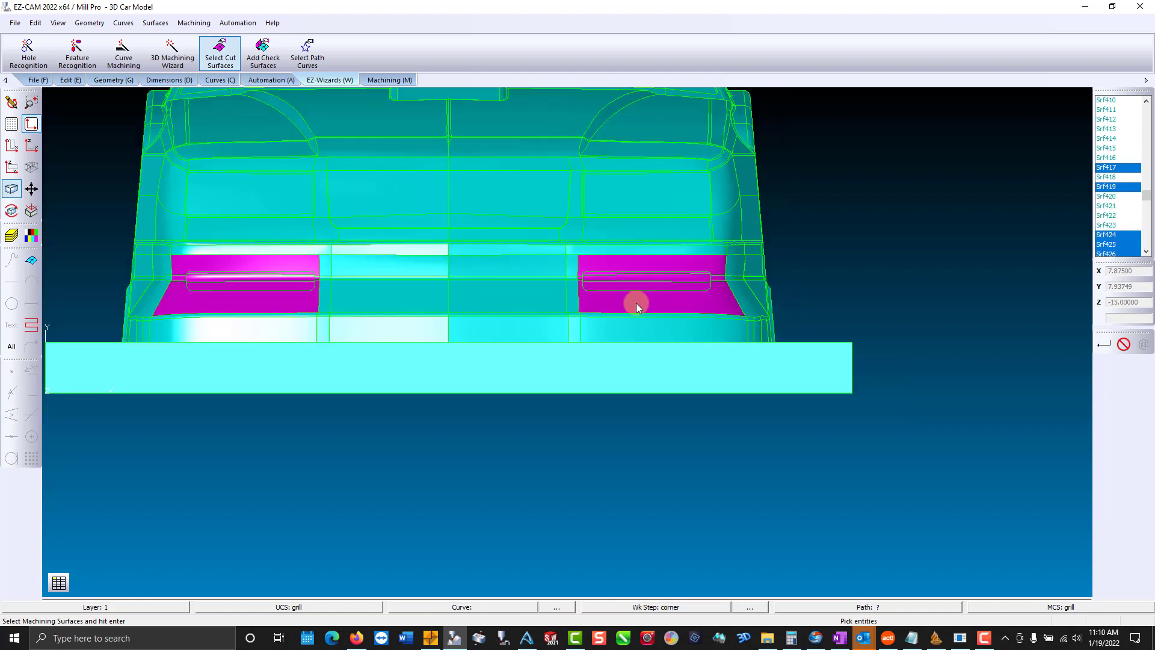
- Accept the cut surfaces and verify the corner toolpath in a rotated 3D view
key(Return)
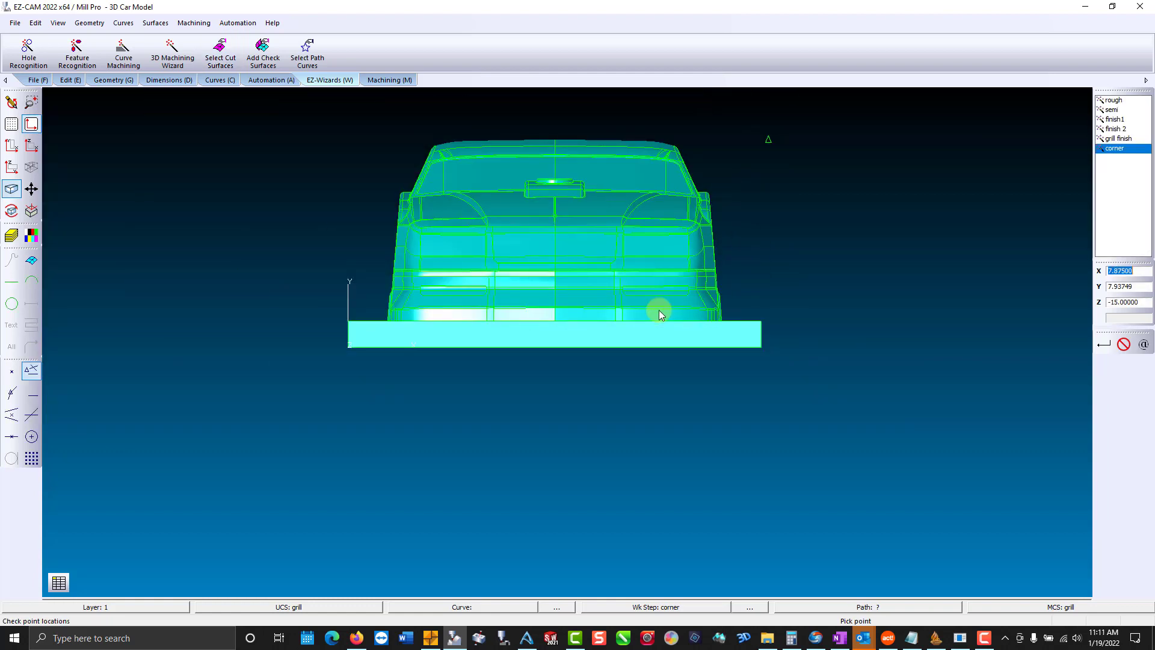
click(402, 83)
click(391, 52)
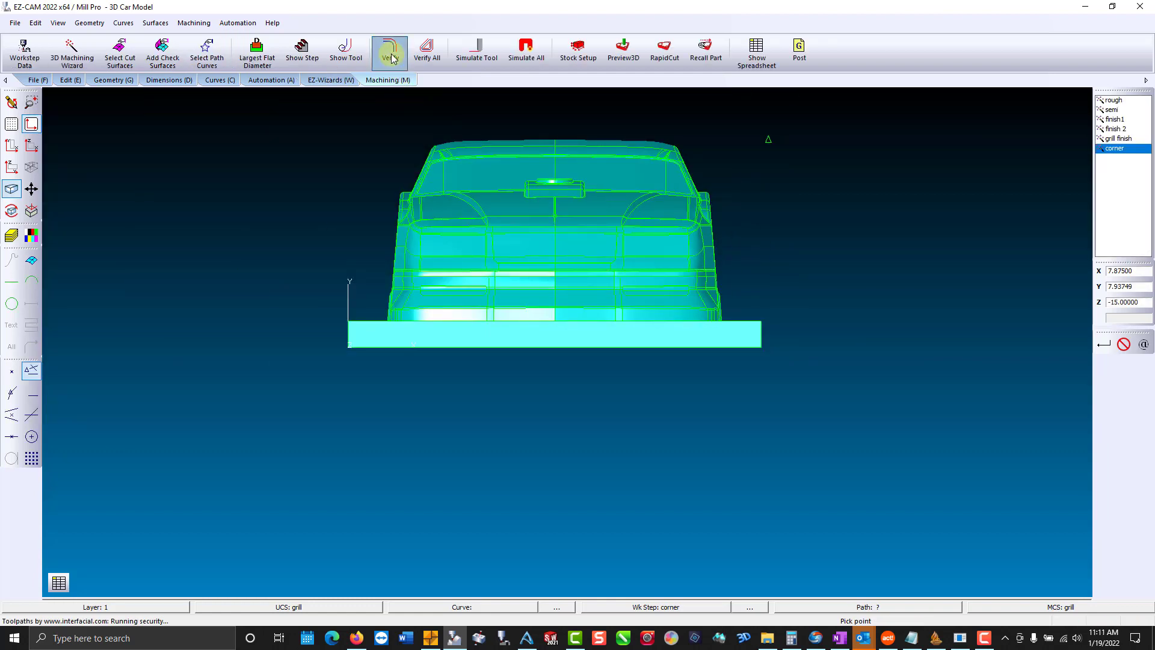
click(11, 211)
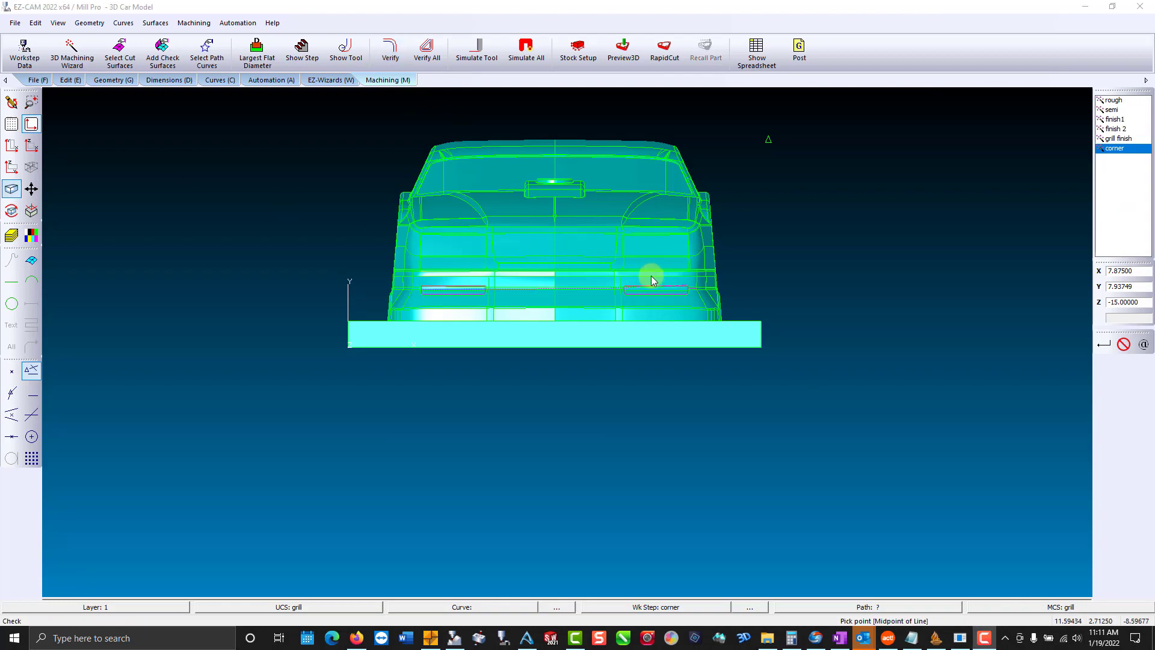
drag(652, 276, 495, 301)
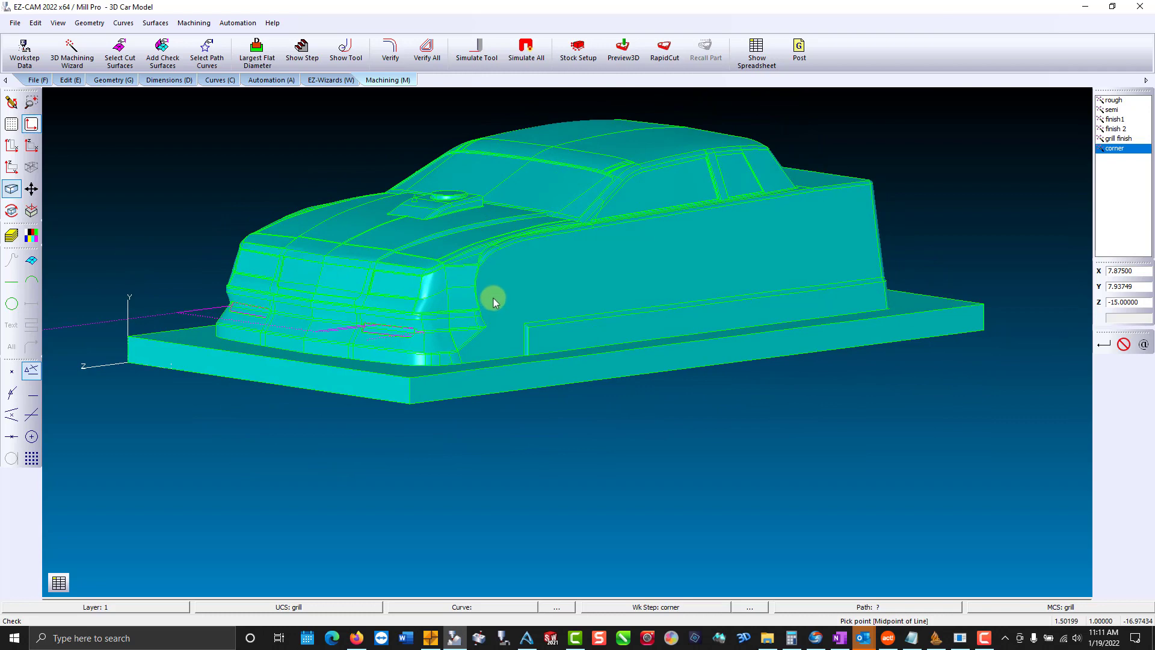
- Cancel the Post dialog and display the work-step spreadsheet
click(799, 53)
click(181, 259)
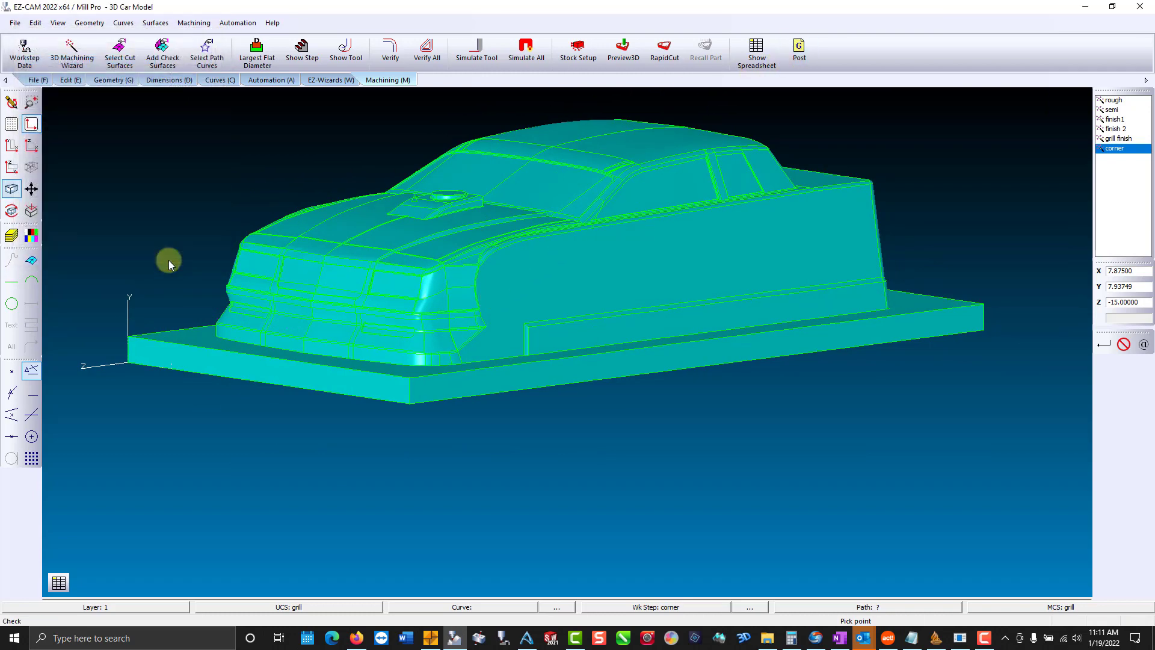
click(58, 581)
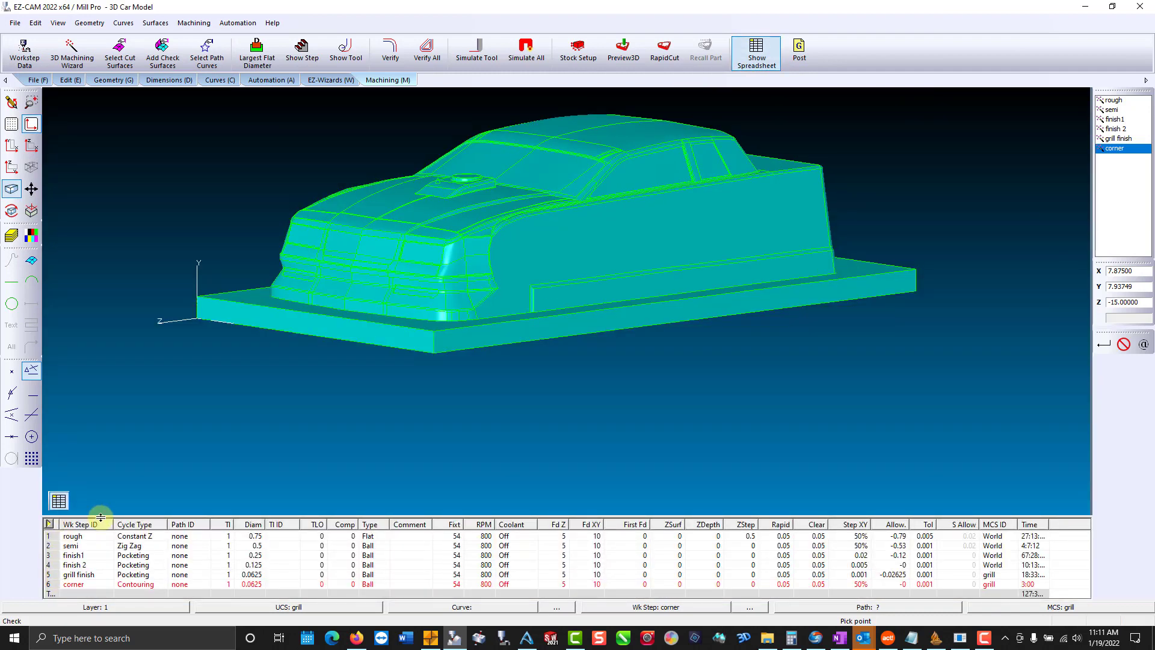
- Enlarge the work-step spreadsheet and rearrange its columns
drag(101, 517, 152, 237)
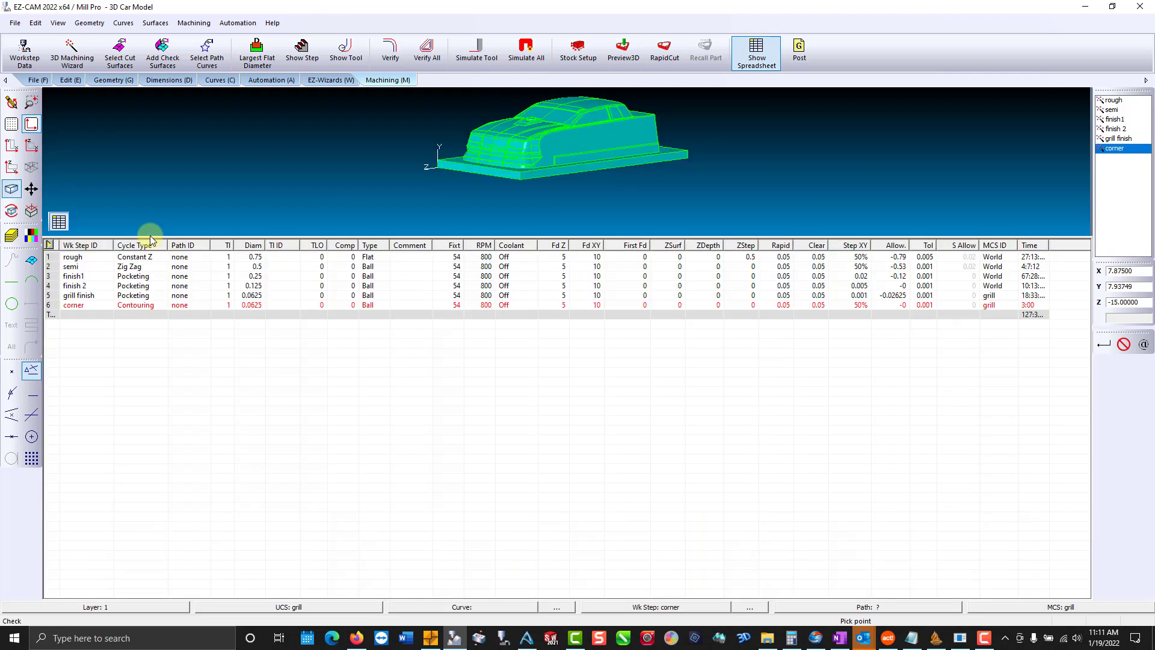
drag(244, 247, 387, 253)
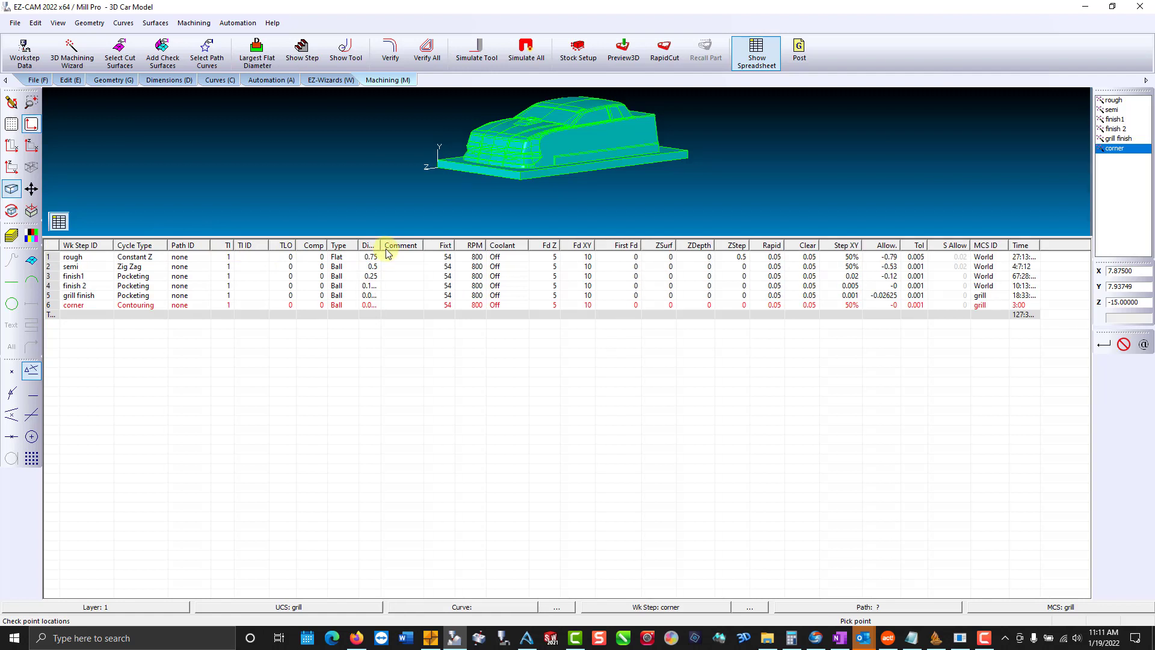
drag(248, 246, 295, 247)
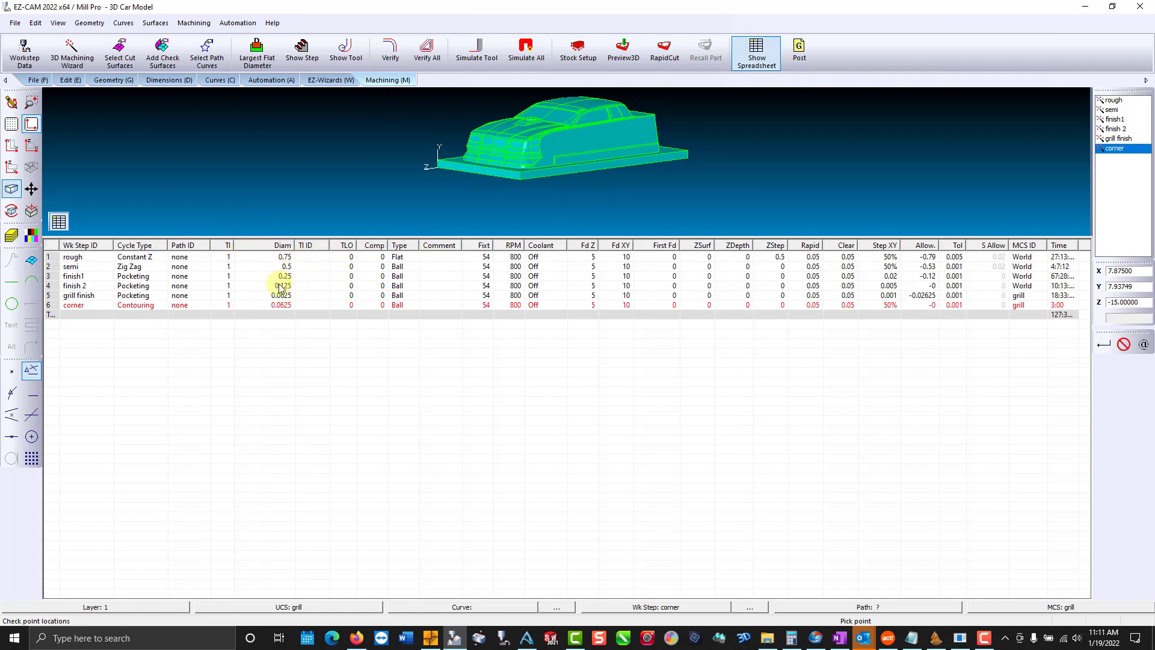
- Set tool numbers 2, 2, 3, 4, 4 for semi, finish1, finish 2, grill finish and corner
click(227, 267)
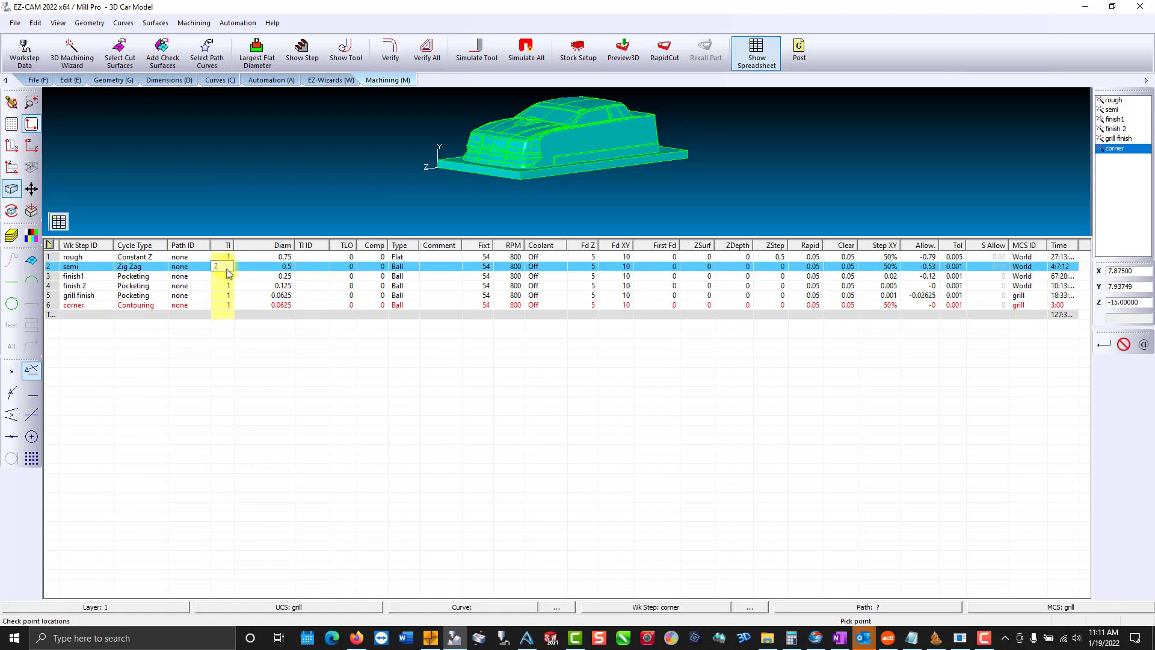
click(229, 276)
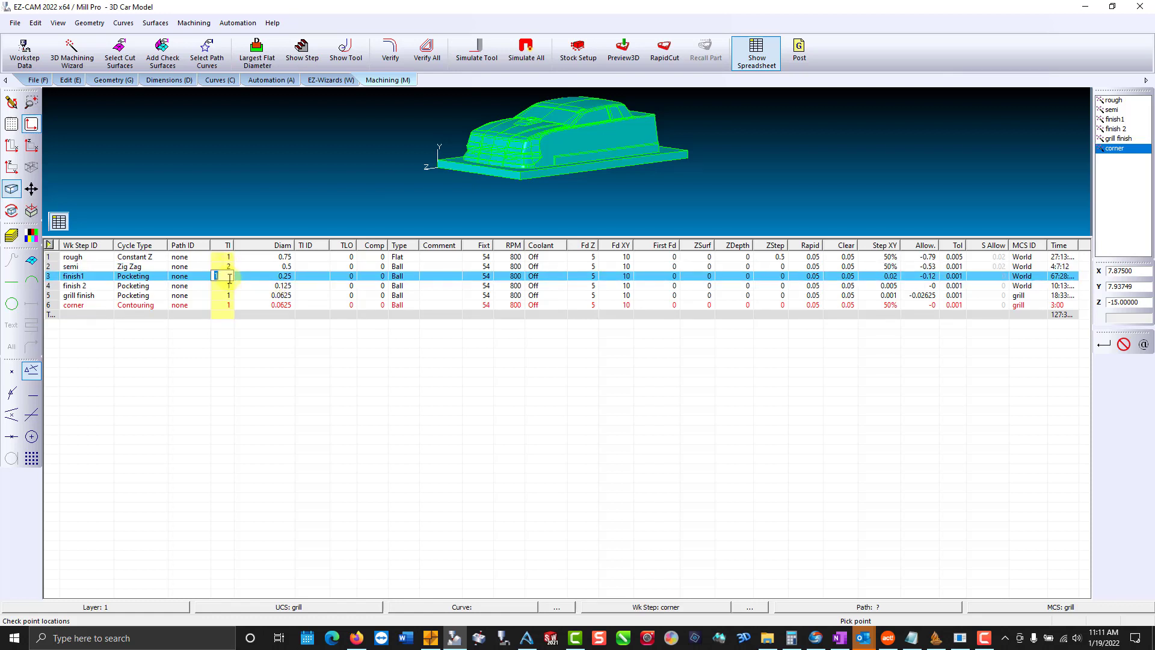
click(226, 286)
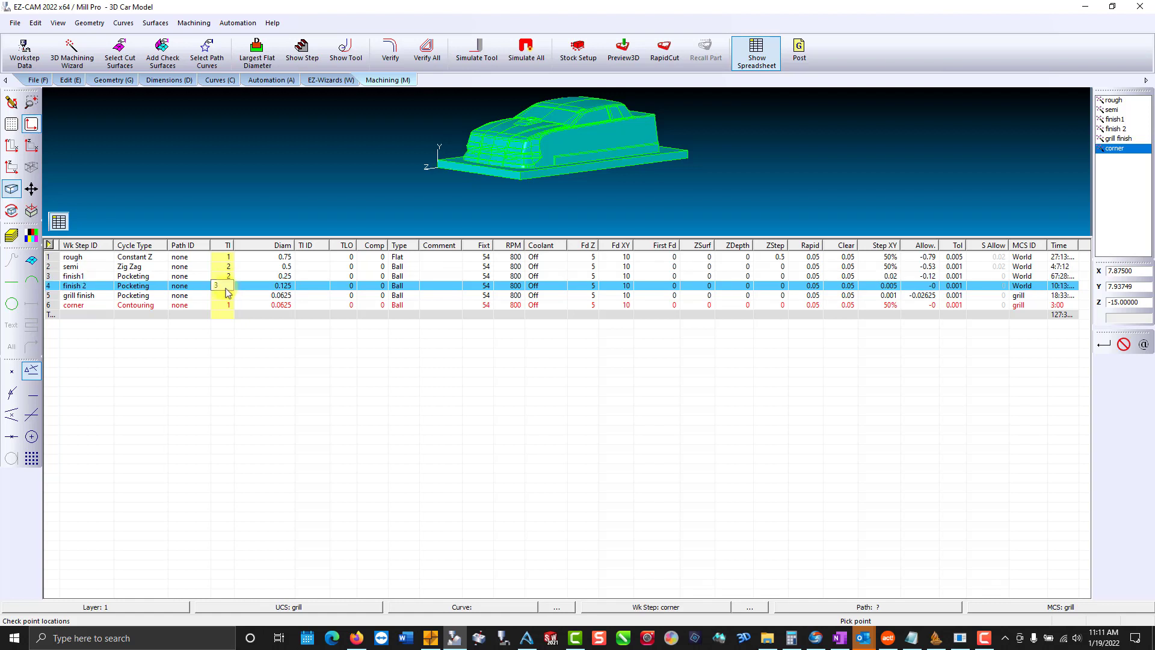
text(3)
click(228, 296)
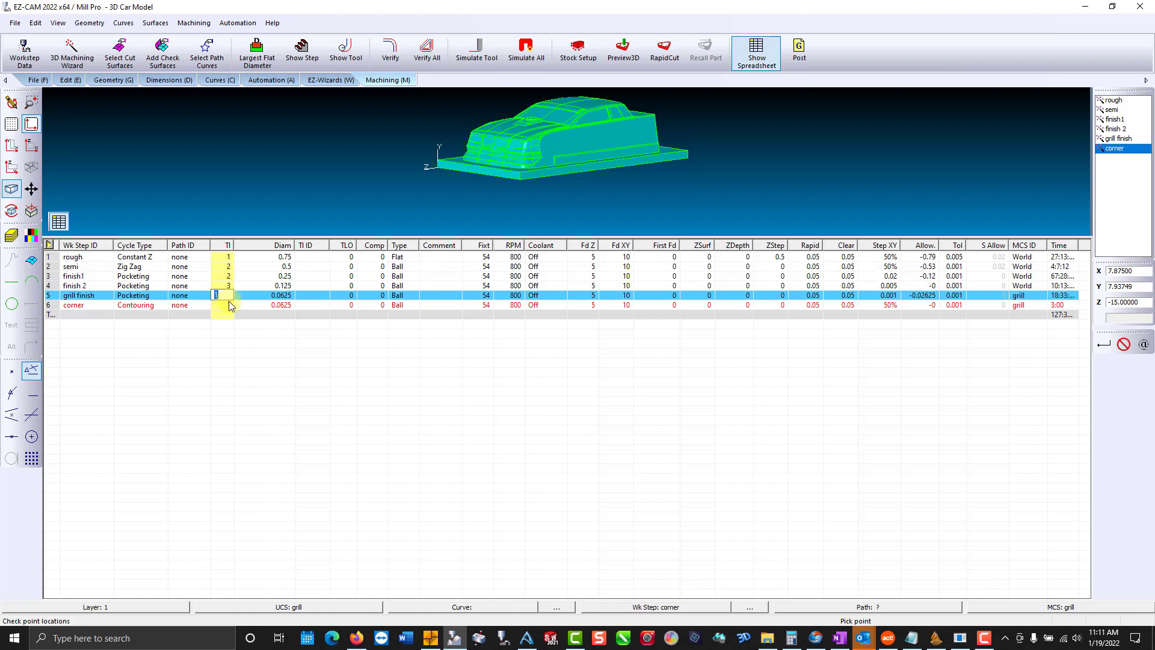
text(4)
click(229, 305)
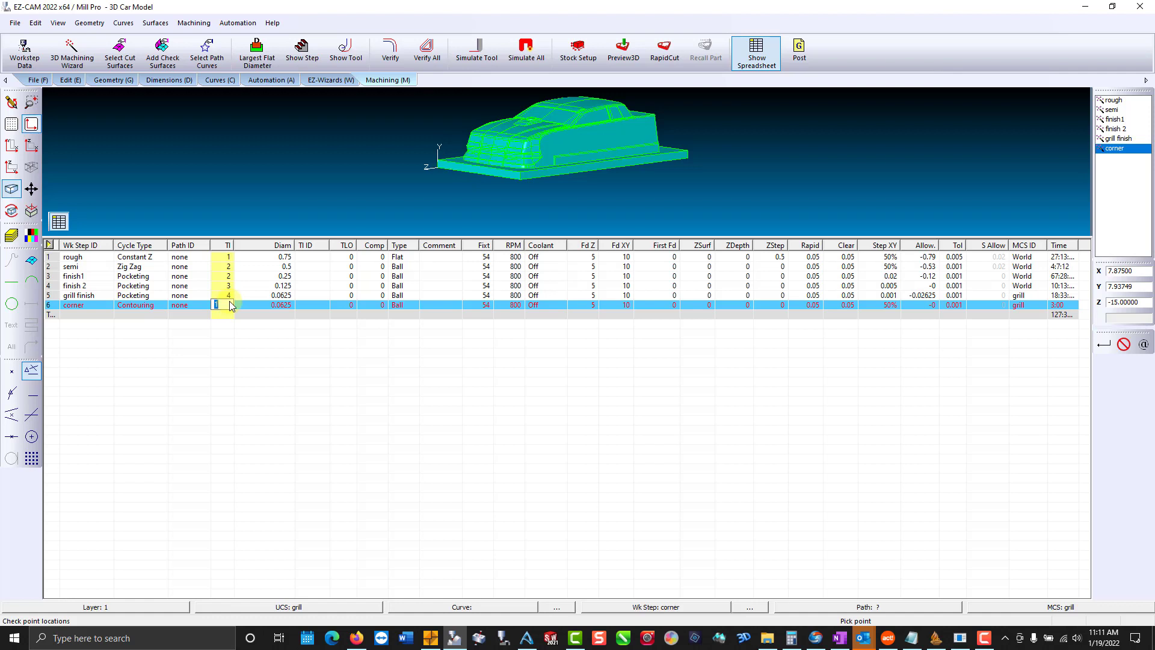
click(540, 277)
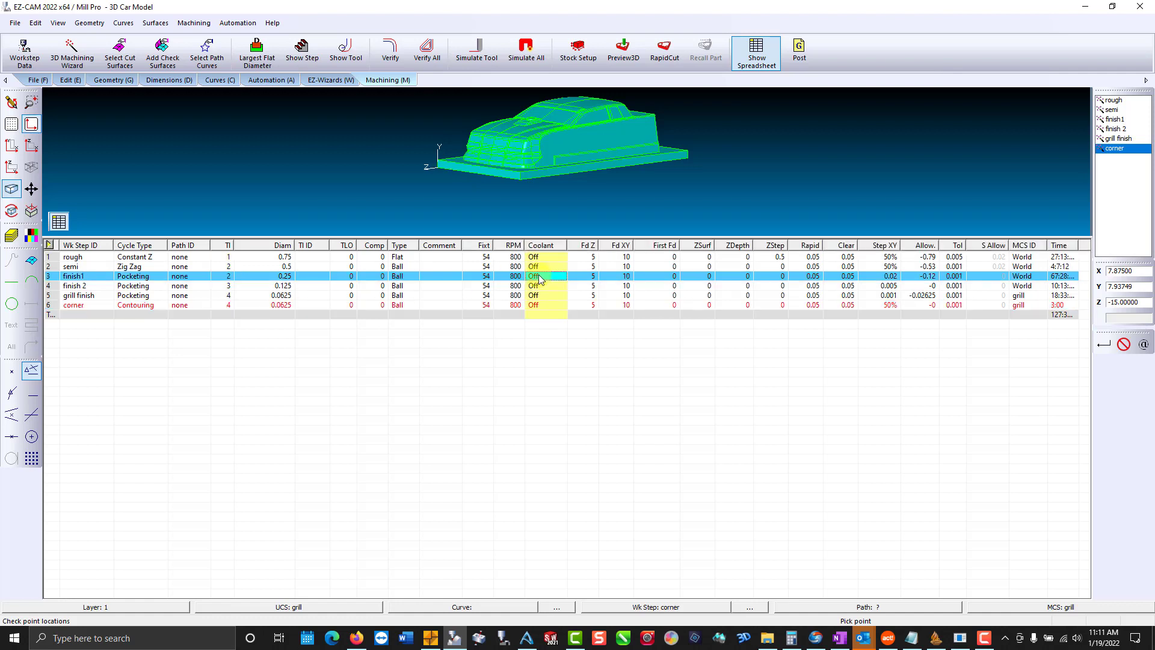
- Review the RPM and Fd Z / Fd XY feed values, then hide the spreadsheet
click(513, 257)
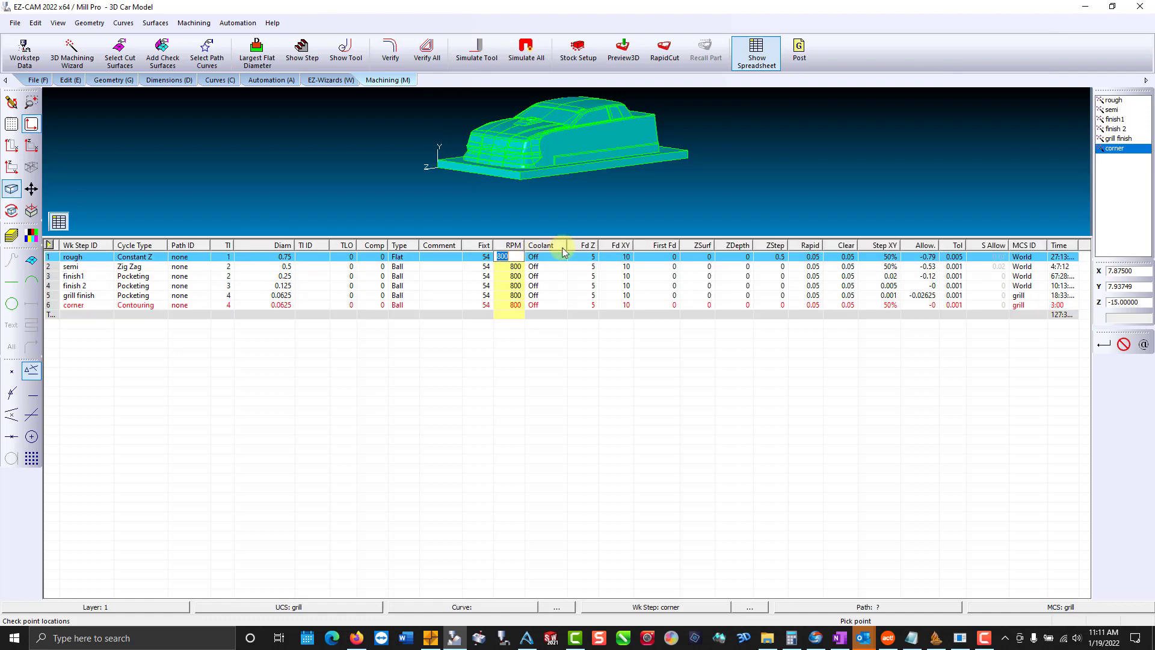
click(588, 246)
click(615, 246)
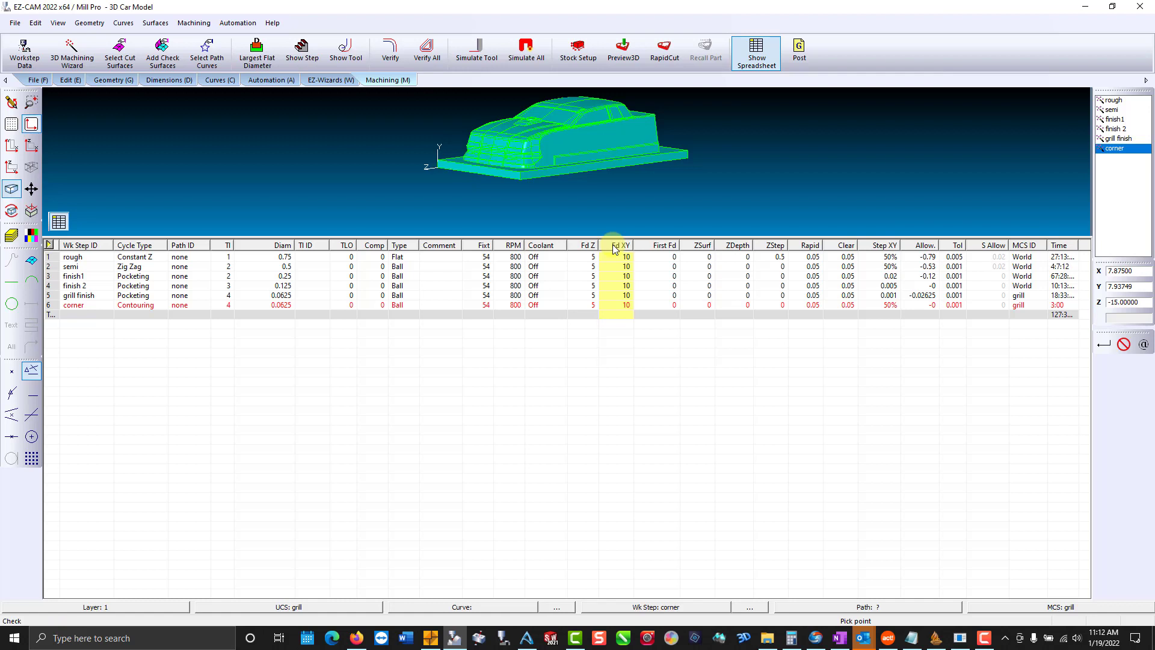
click(58, 221)
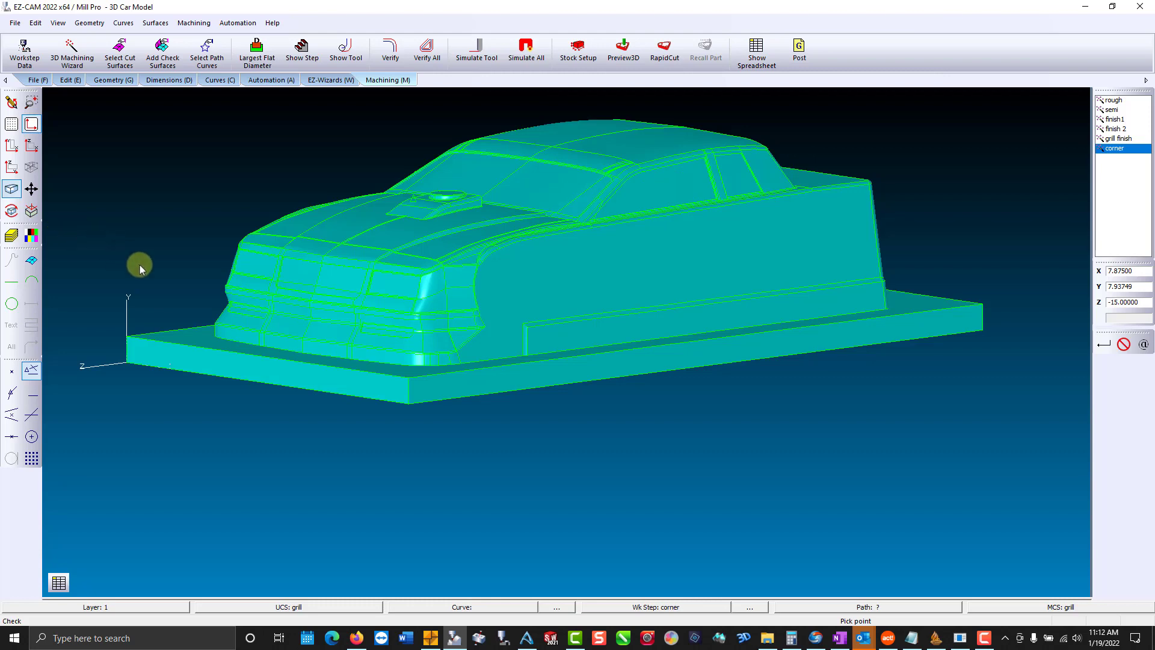
- Tilt the car slightly and run Verify All to start the Preview3D of every step
middle_drag(448, 441, 452, 475)
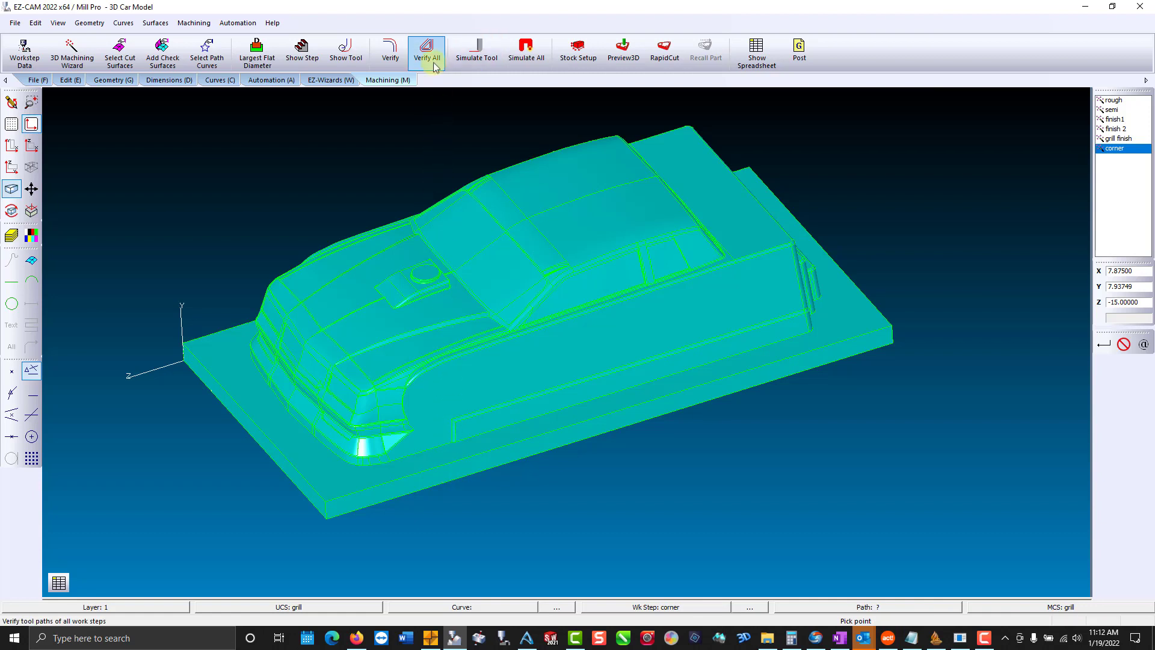
click(427, 52)
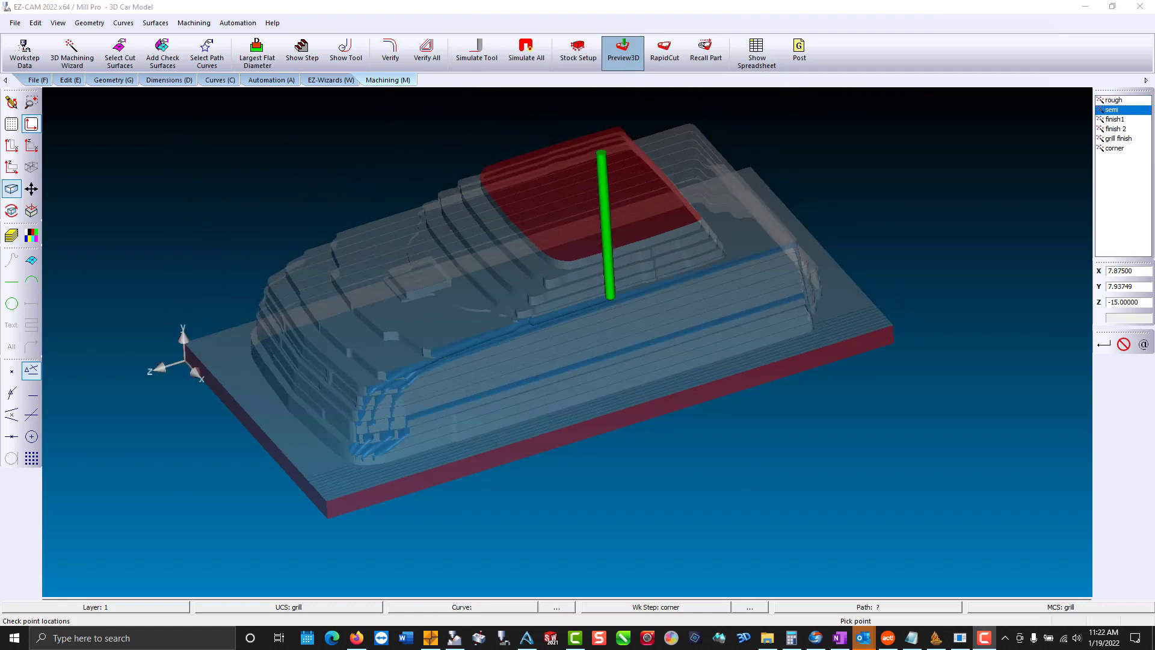
- Rotate the 3D preview during the semi and finish1 passes to inspect the machined car
mouse_move(588, 327)
mouse_down()
mouse_move(674, 374)
mouse_move(536, 431)
mouse_move(529, 389)
mouse_move(588, 338)
mouse_up()
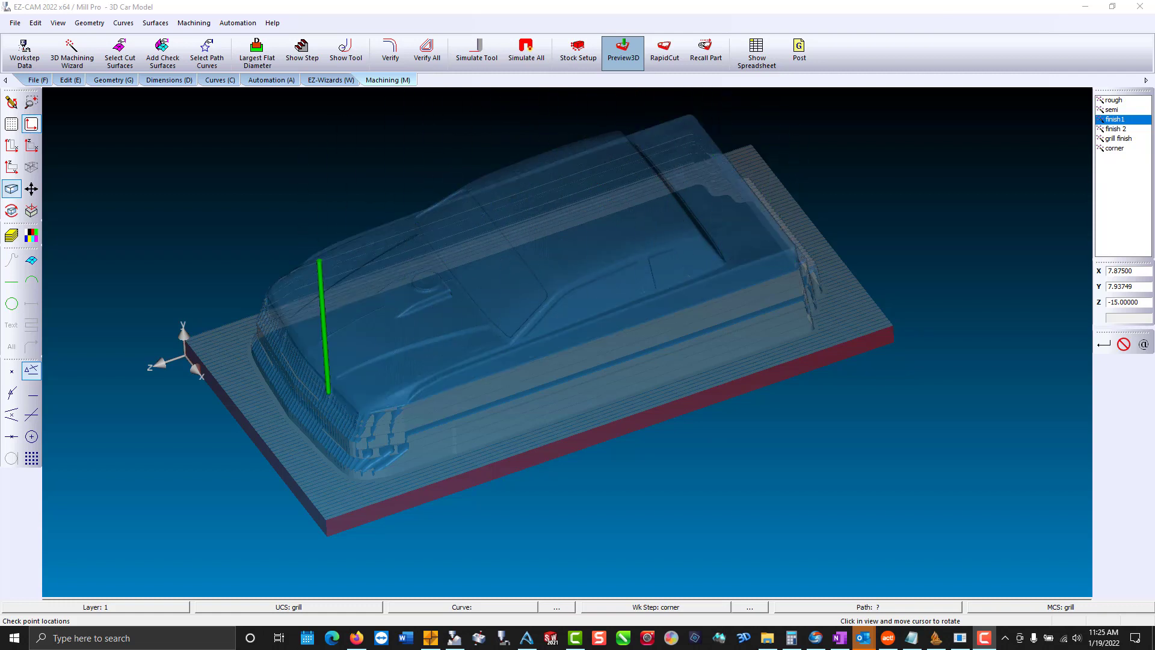
drag(520, 377, 535, 406)
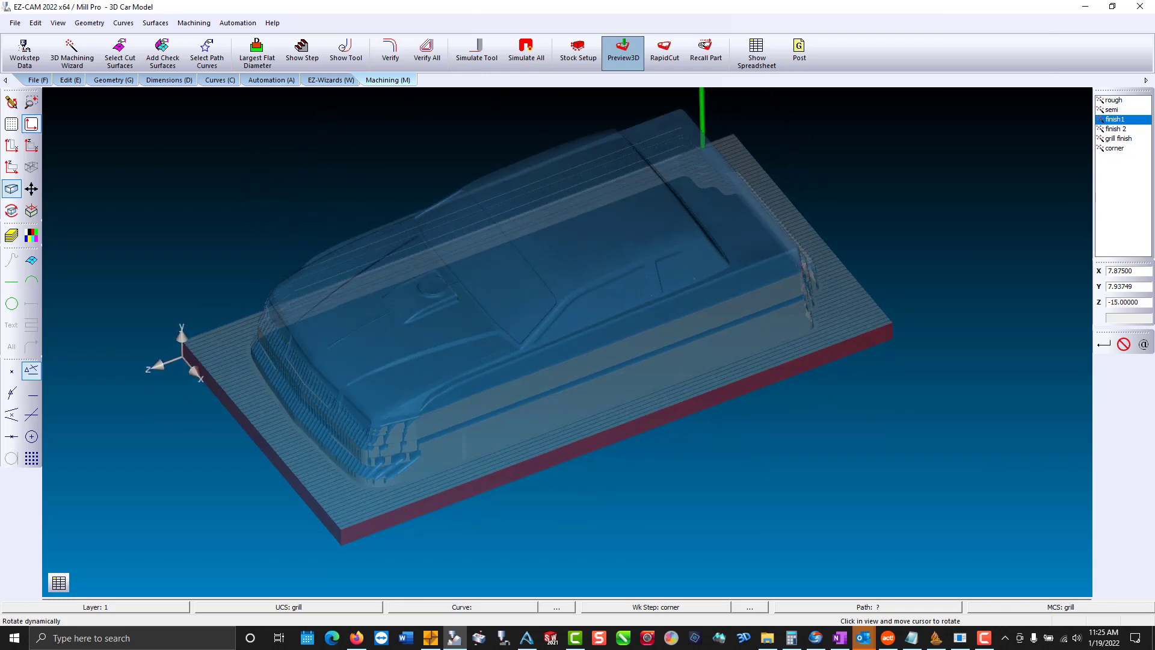